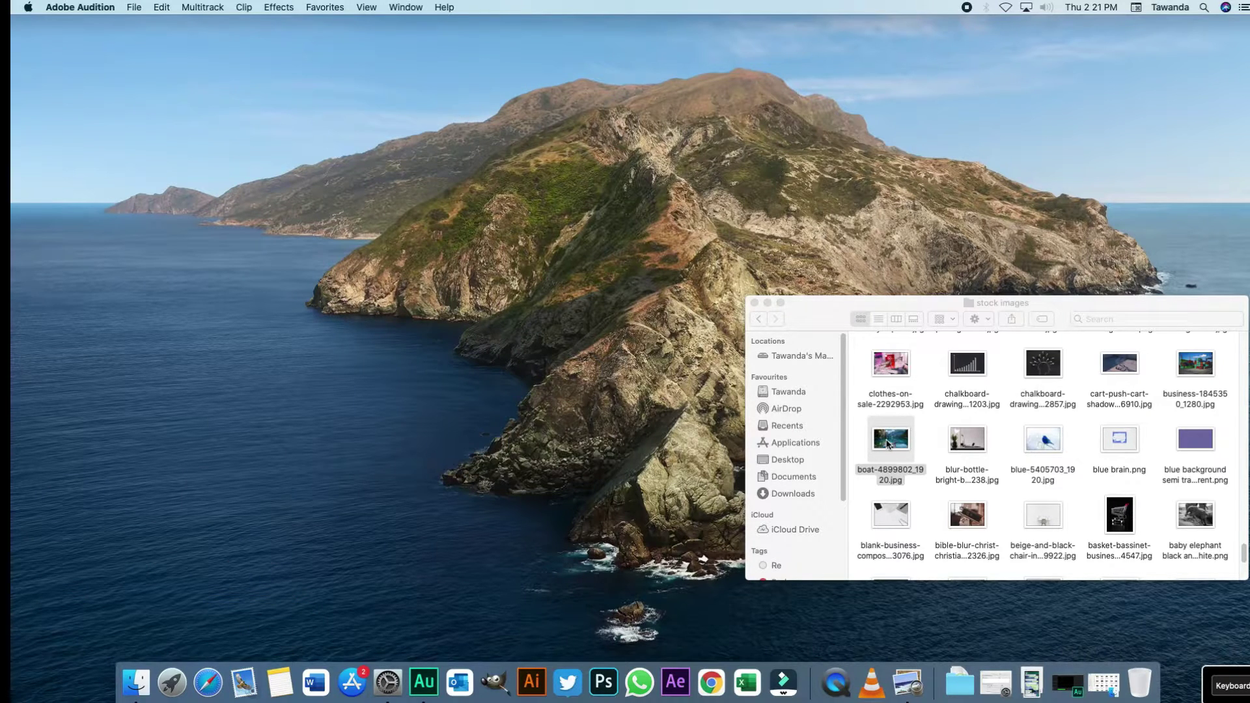
# Open boat-4899802_1920.jpg from the Finder stock folder in GIMP-2.10 using Open With
pyautogui.rightClick(887, 444)
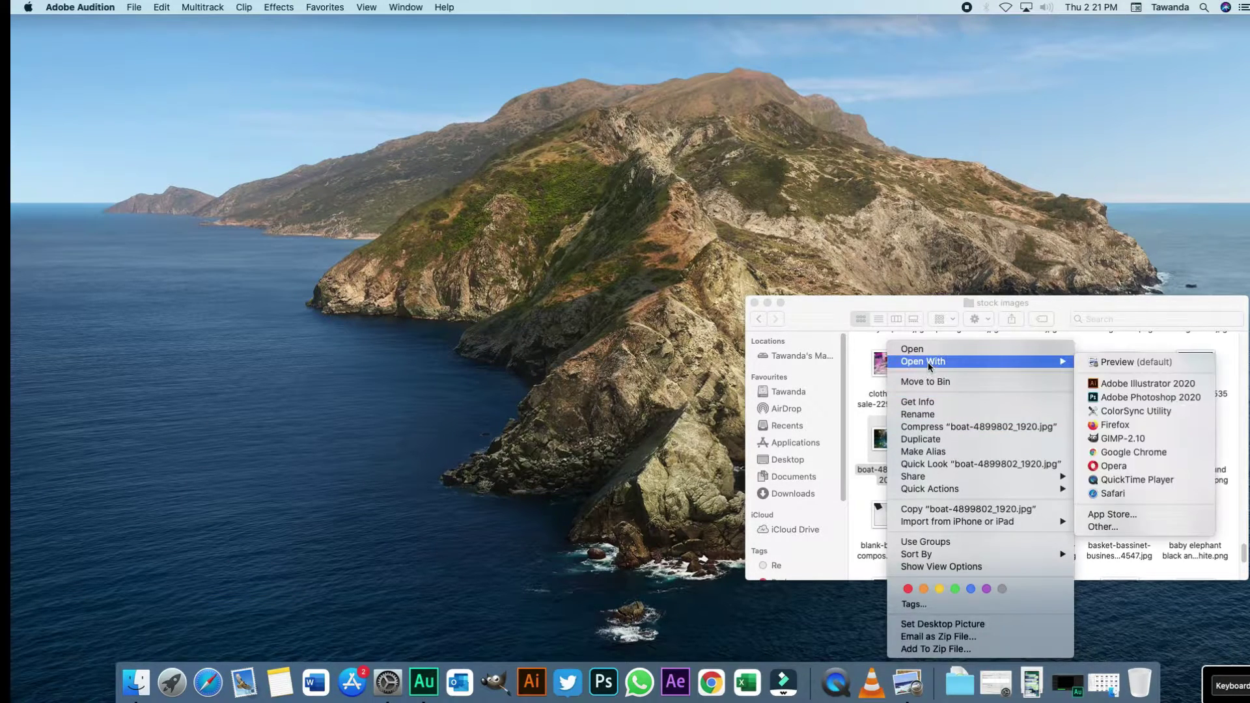
pyautogui.moveTo(1059, 366)
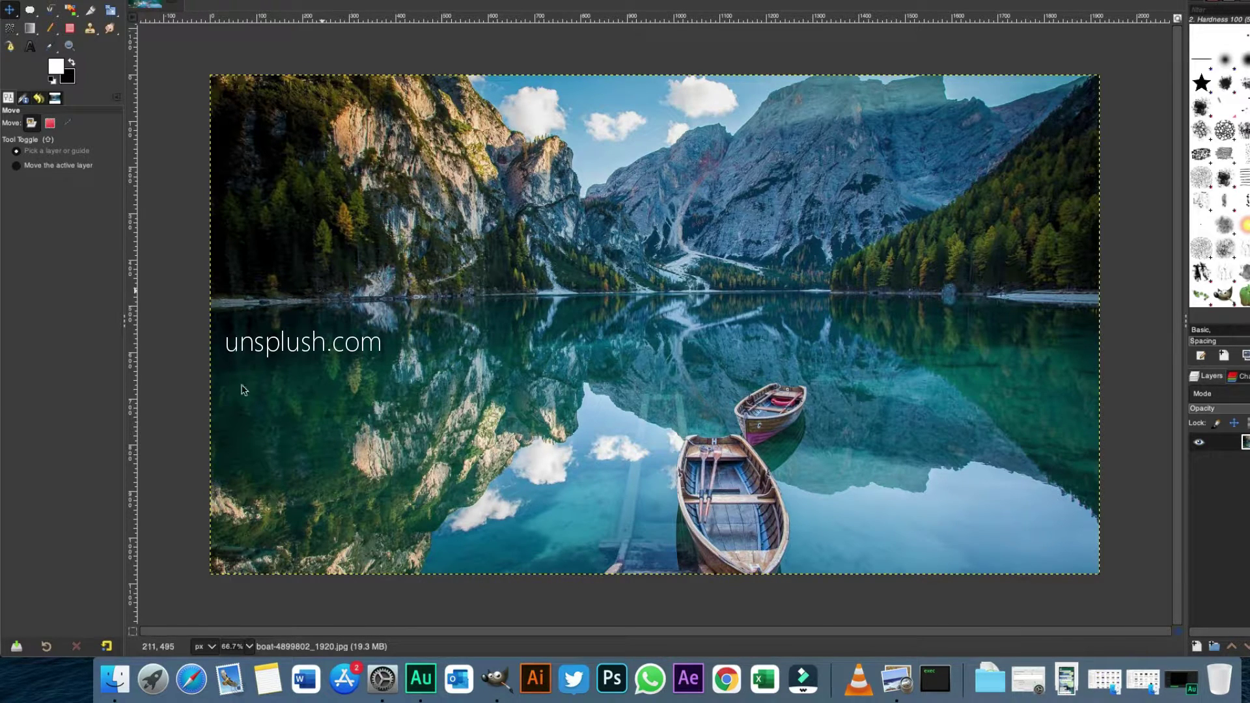
# Bring the Finder stock images folder back and scroll to find the leopard photo
pyautogui.click(111, 681)
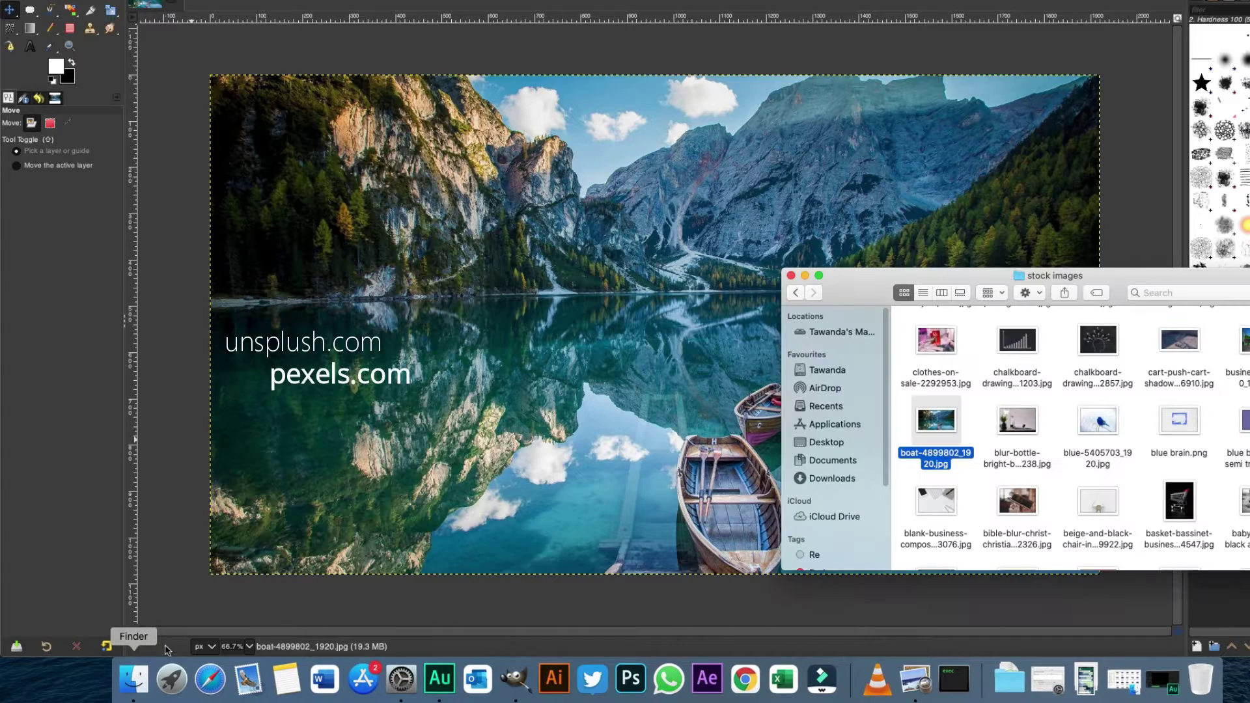
pyautogui.scroll(3, 944, 436)
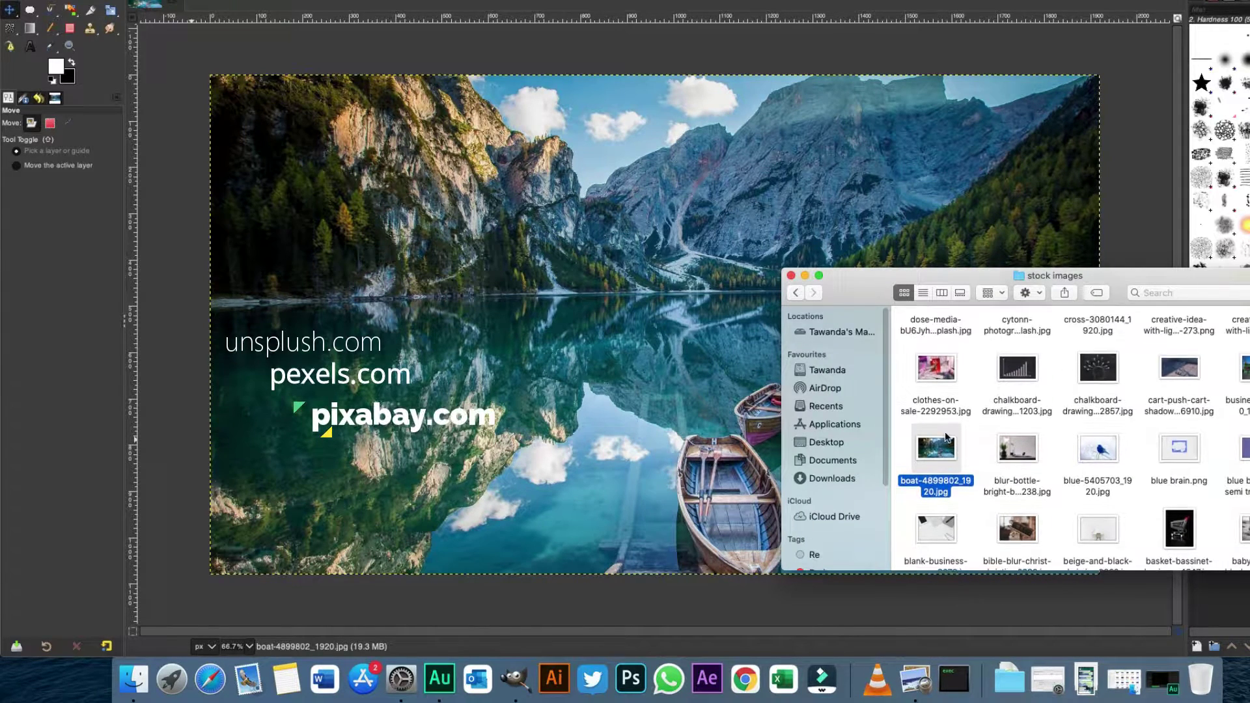
pyautogui.scroll(10, 945, 438)
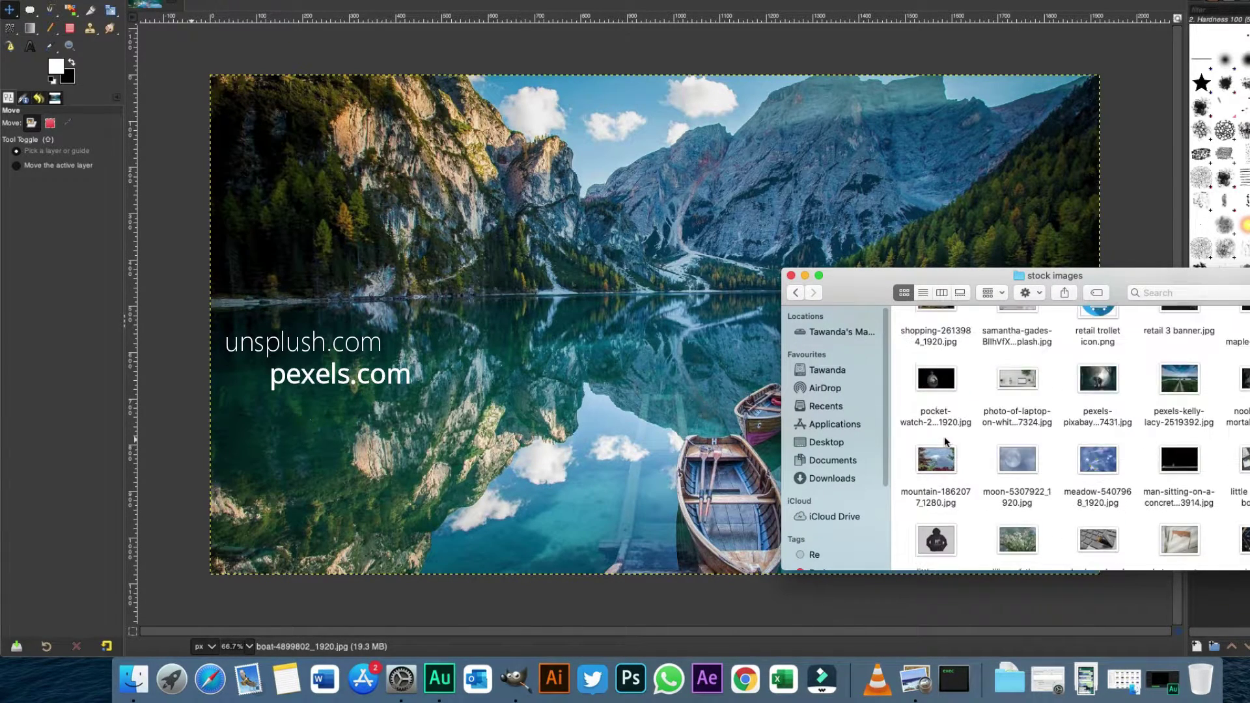
pyautogui.scroll(10, 945, 441)
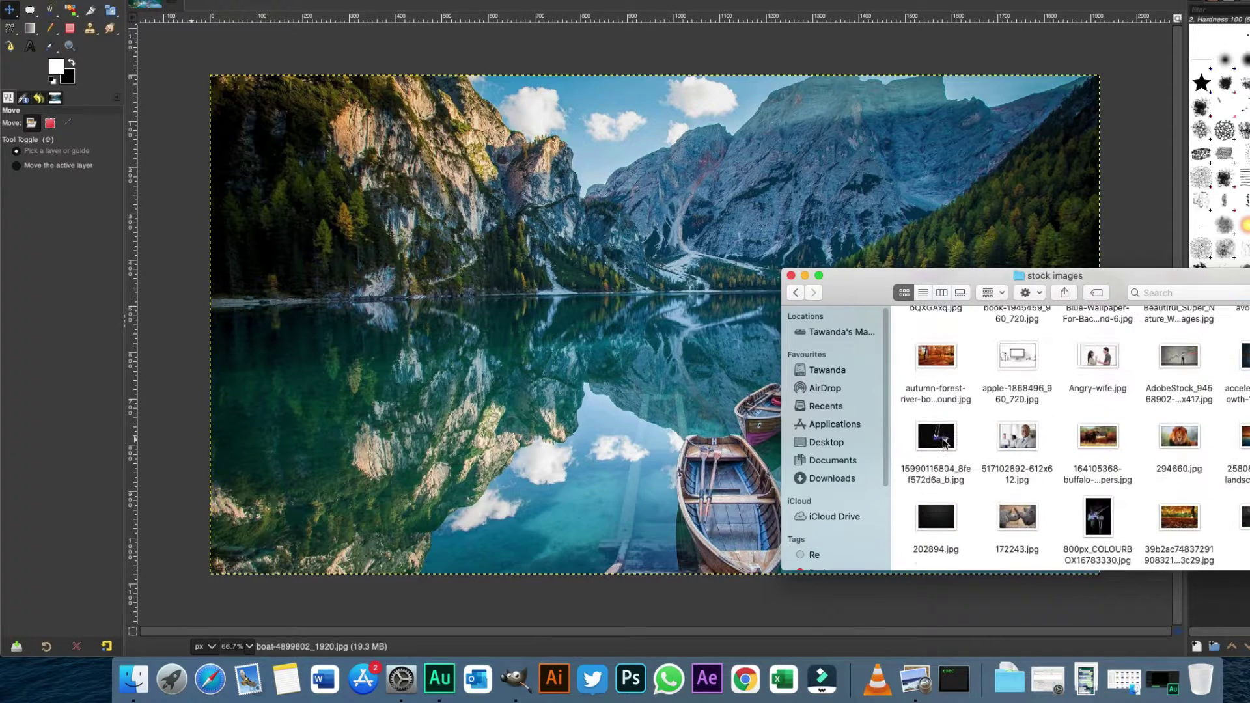
pyautogui.scroll(1, 946, 443)
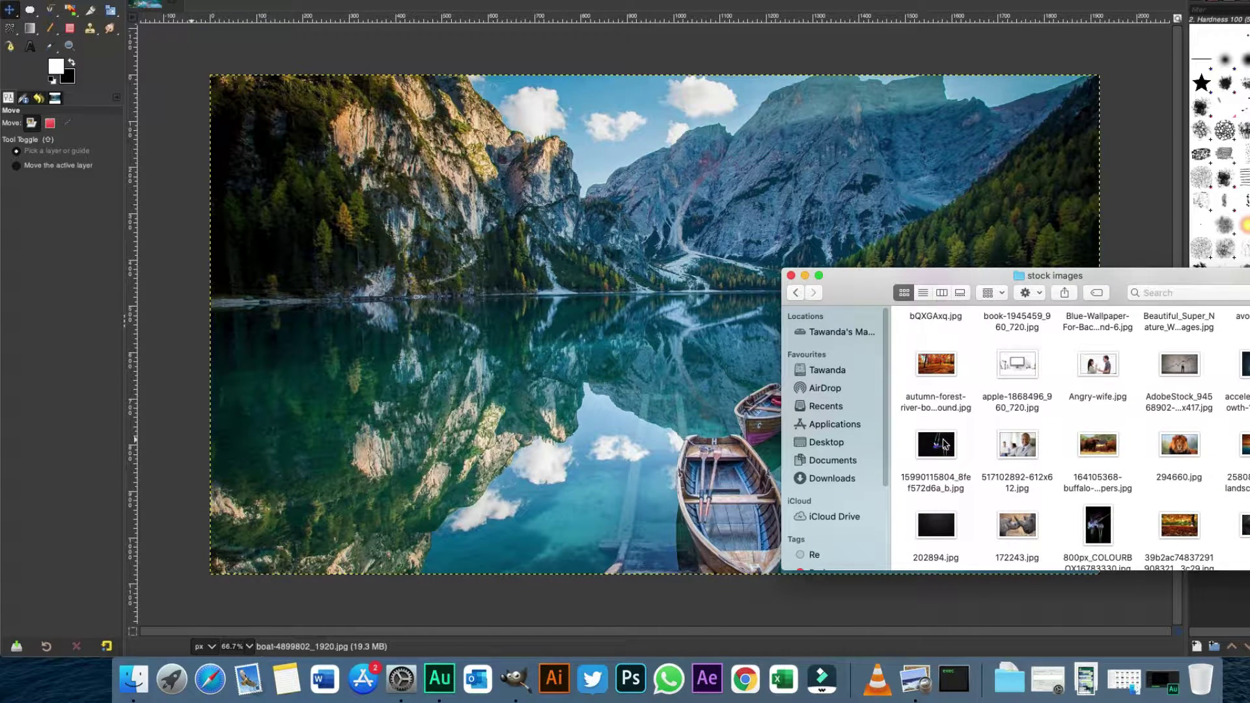
pyautogui.scroll(-3, 945, 445)
pyautogui.click(1025, 506)
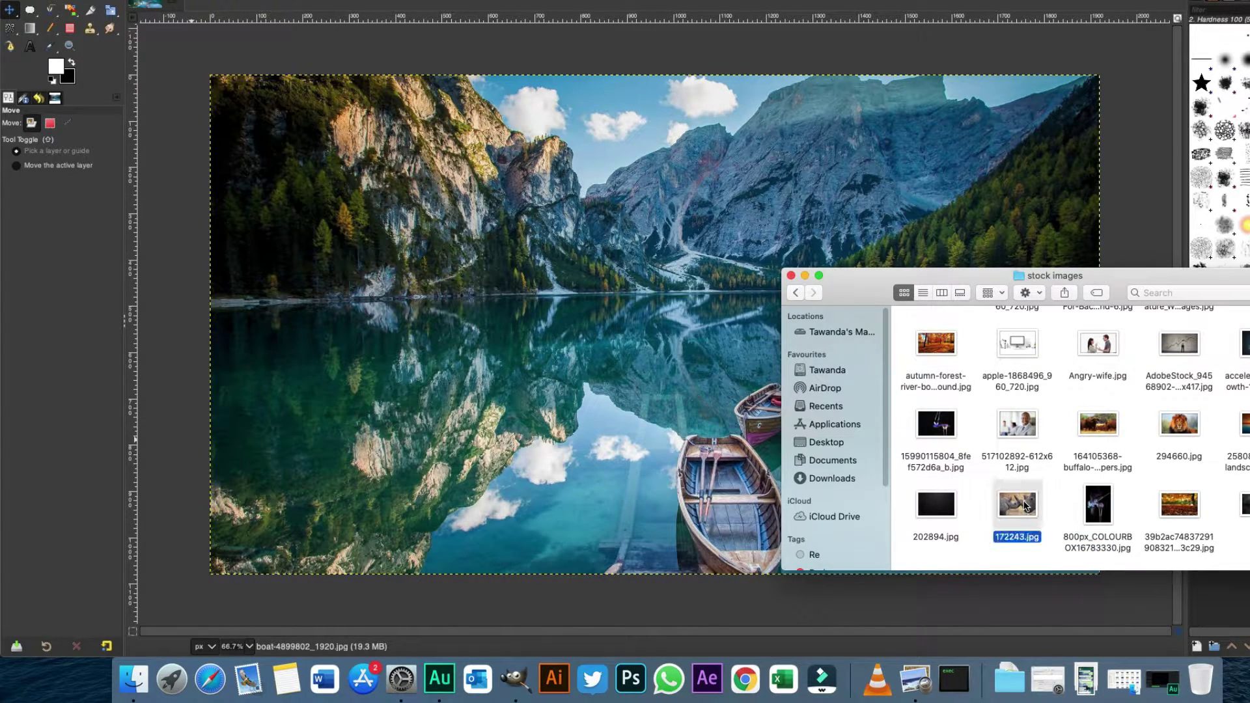
pyautogui.scroll(10, 1027, 507)
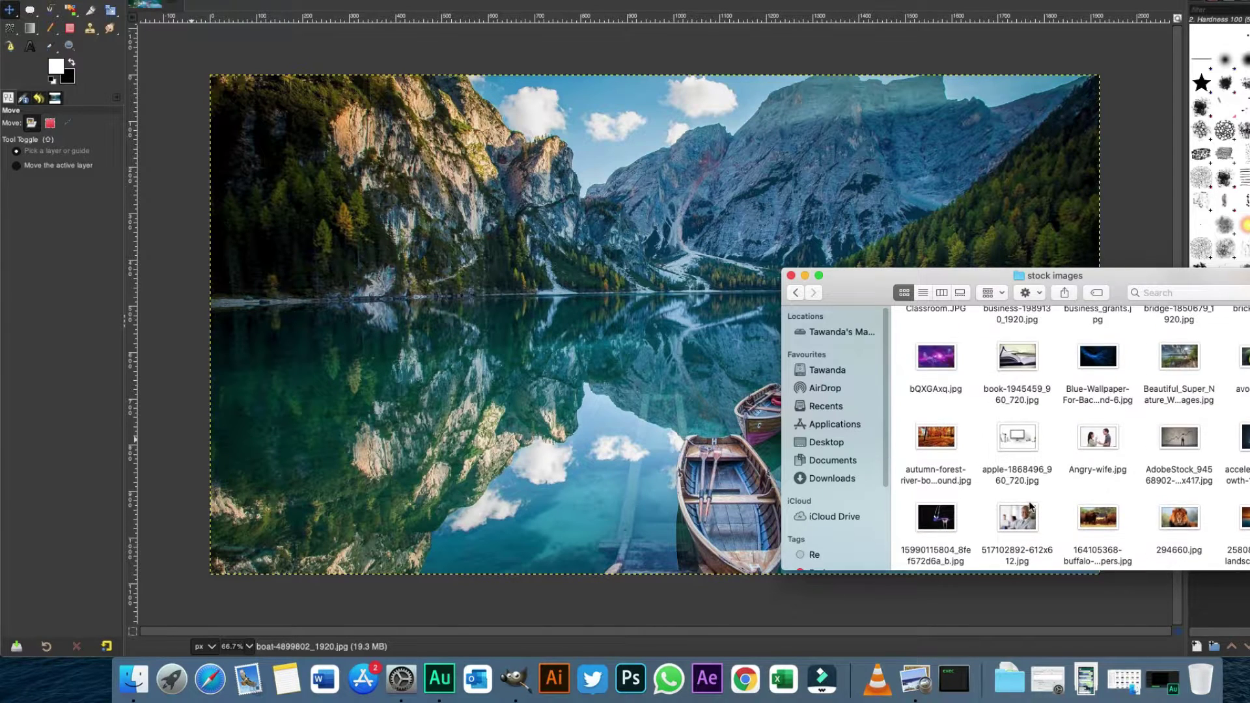
pyautogui.scroll(15, 1029, 507)
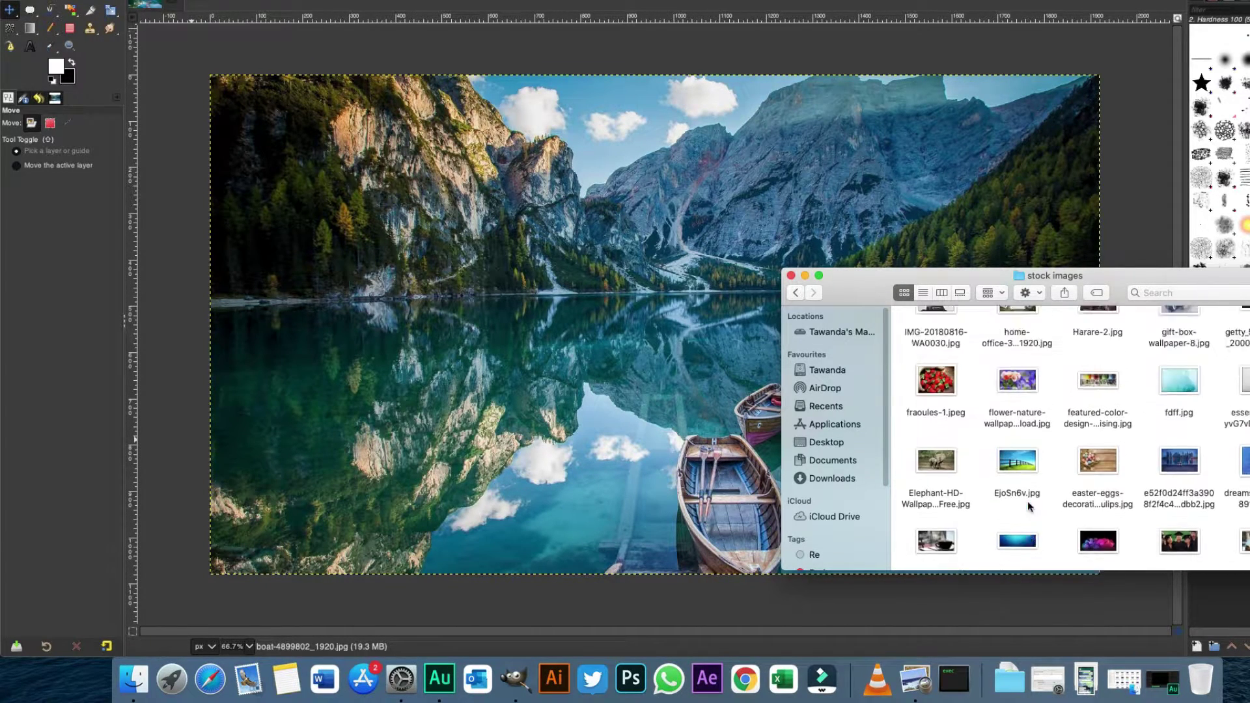
pyautogui.scroll(15, 1029, 506)
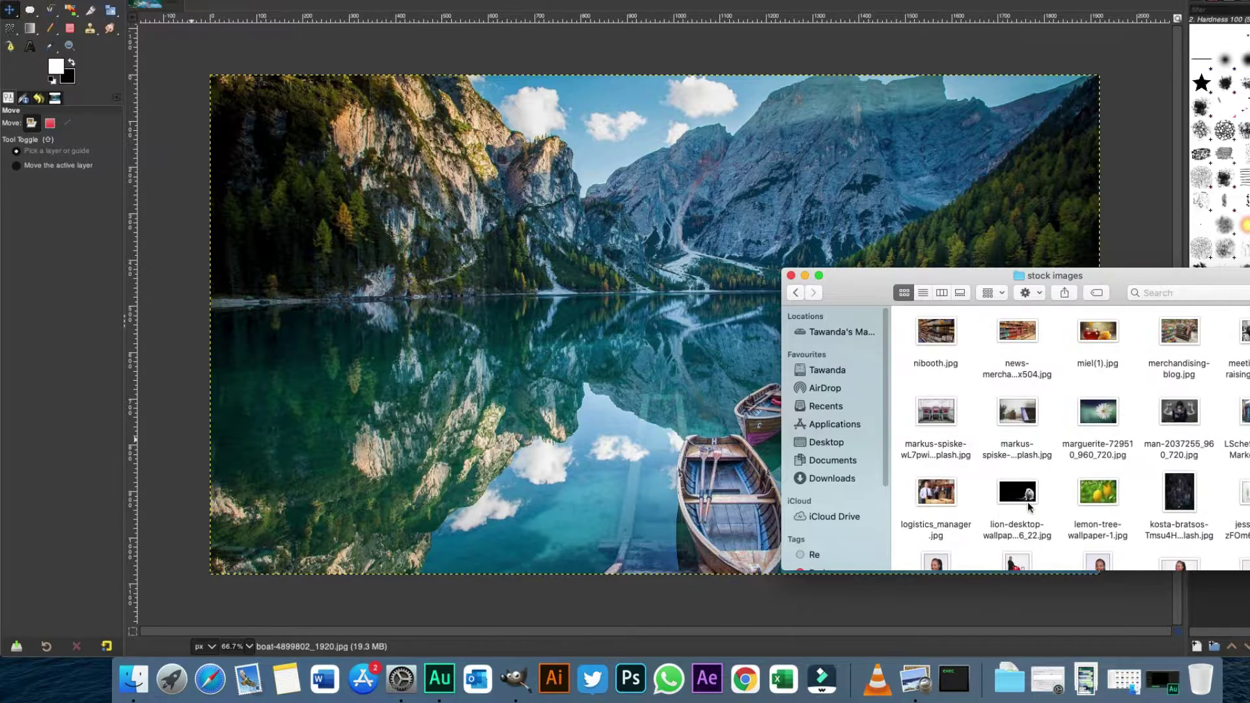
pyautogui.scroll(12, 1028, 507)
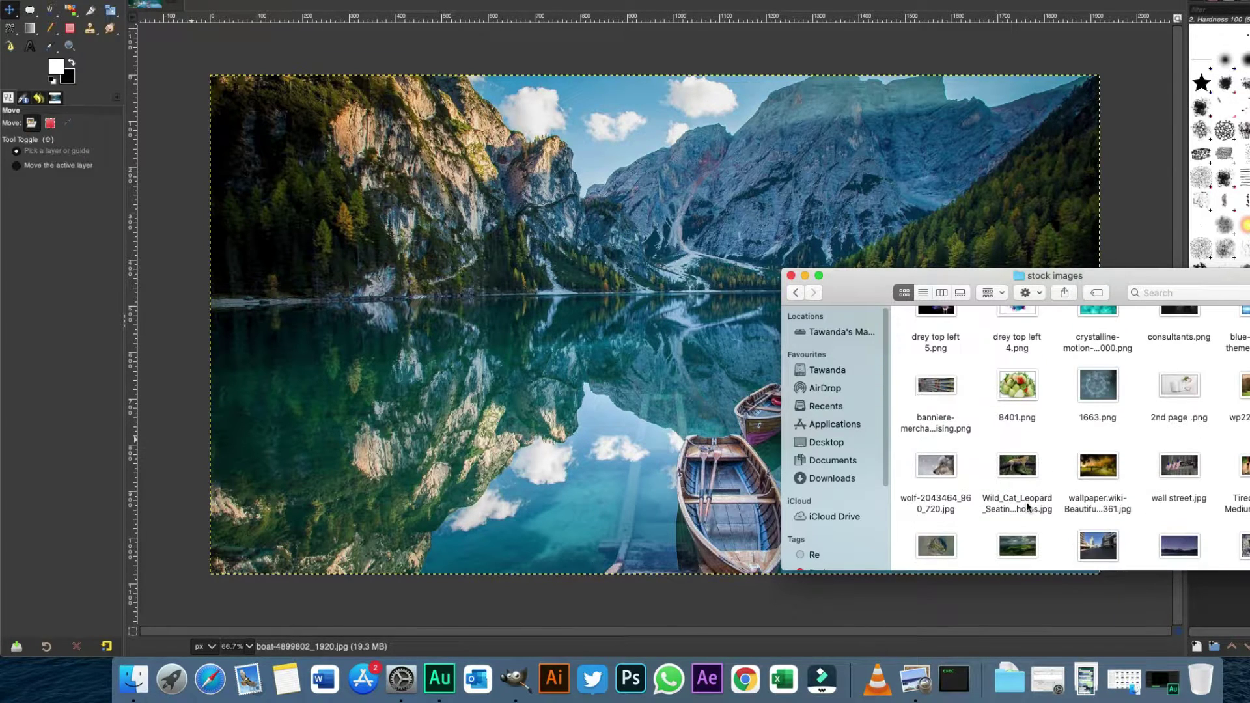
# Open the Wild_Cat_Leopard photo in GIMP-2.10 using Open With
pyautogui.click(1020, 472)
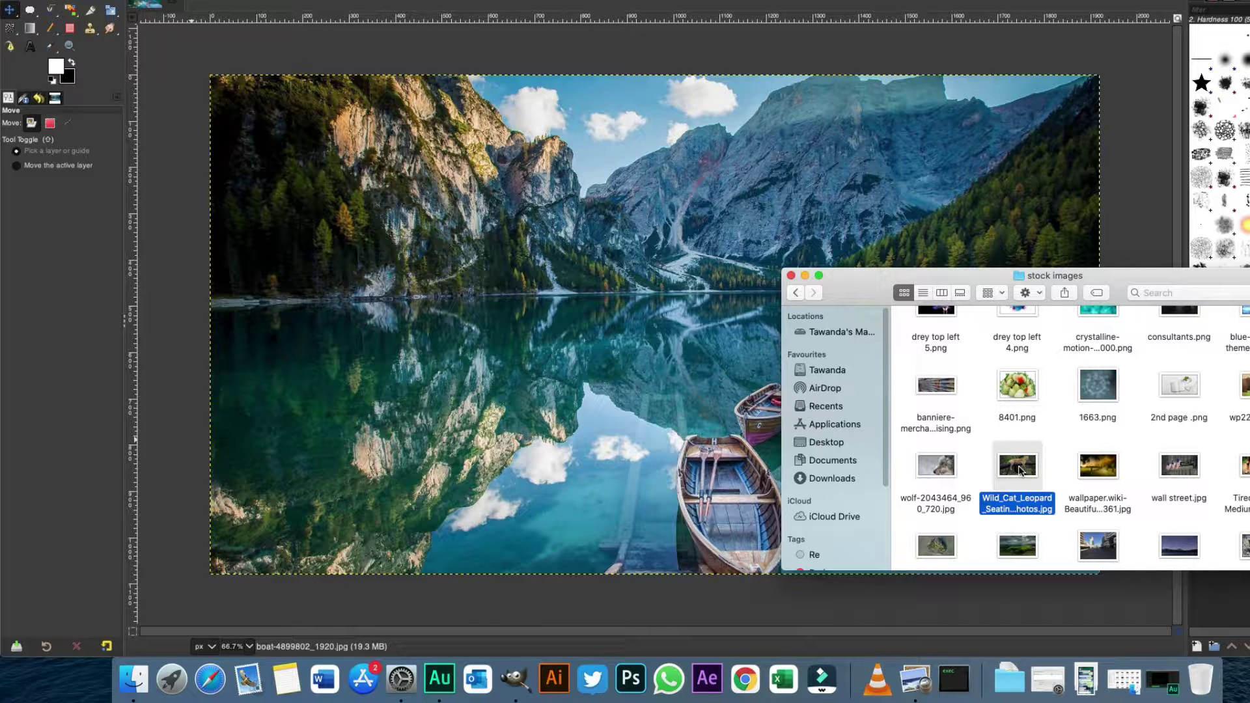
pyautogui.rightClick(1020, 470)
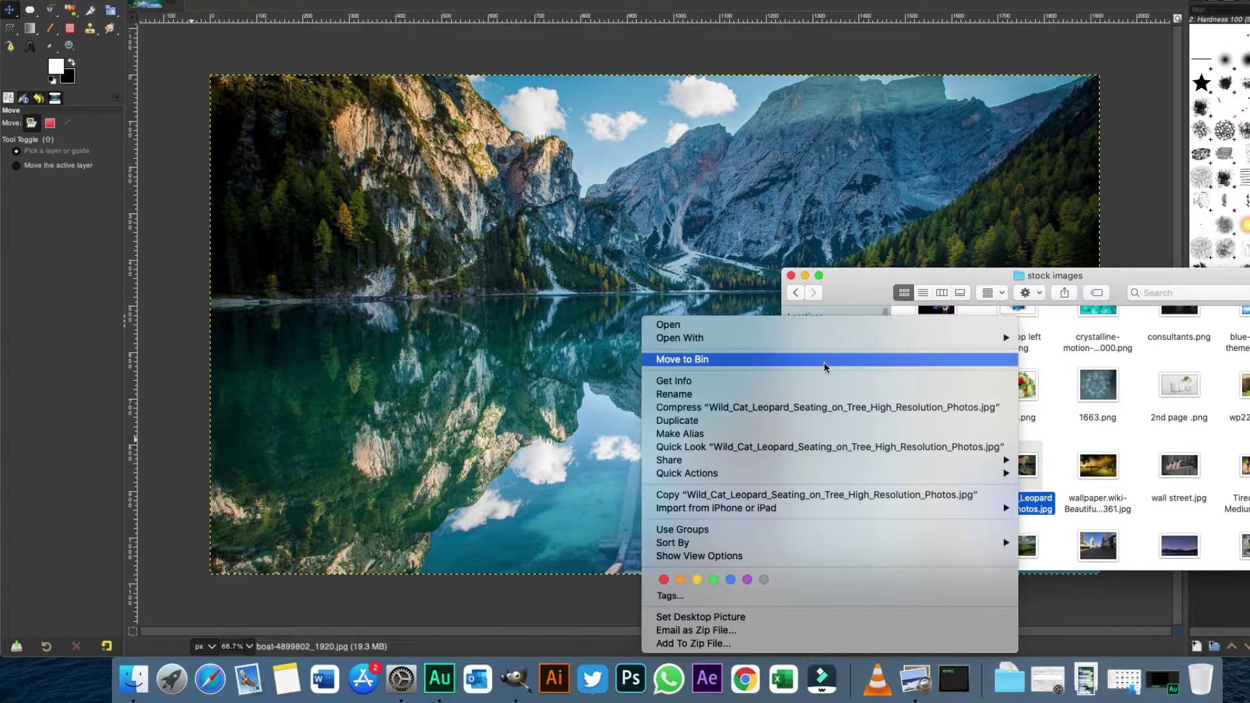
pyautogui.moveTo(823, 338)
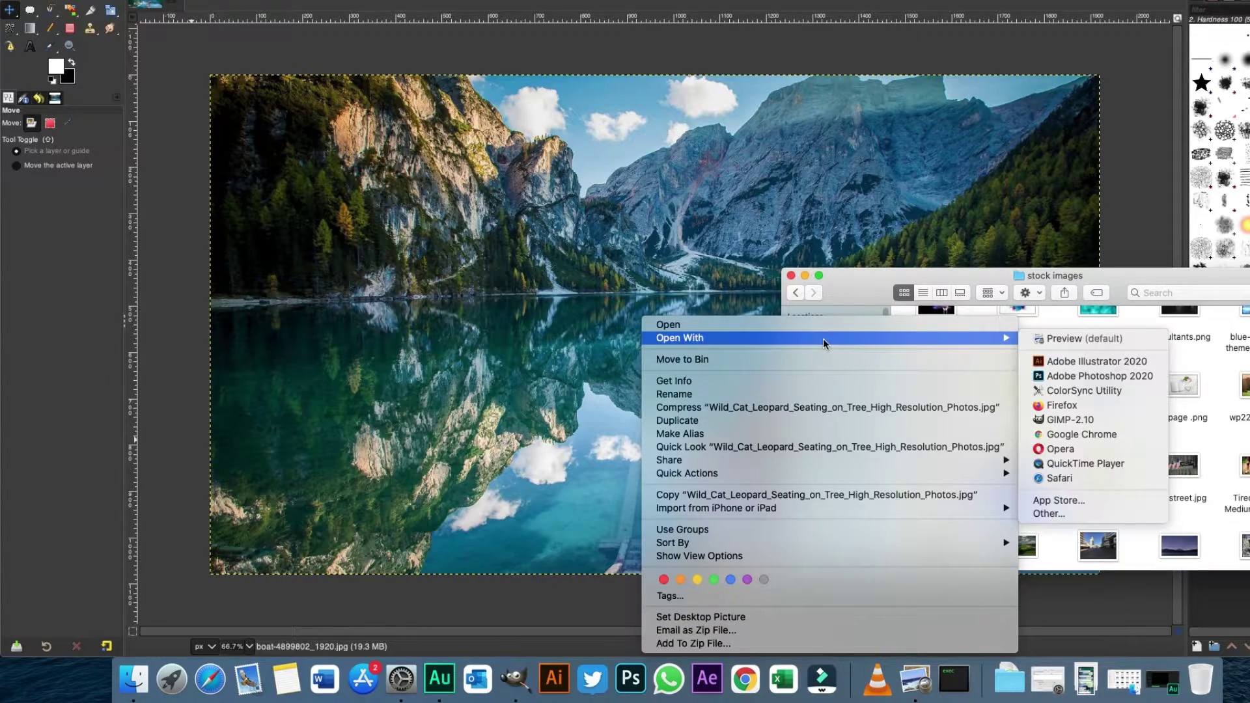
pyautogui.click(1085, 420)
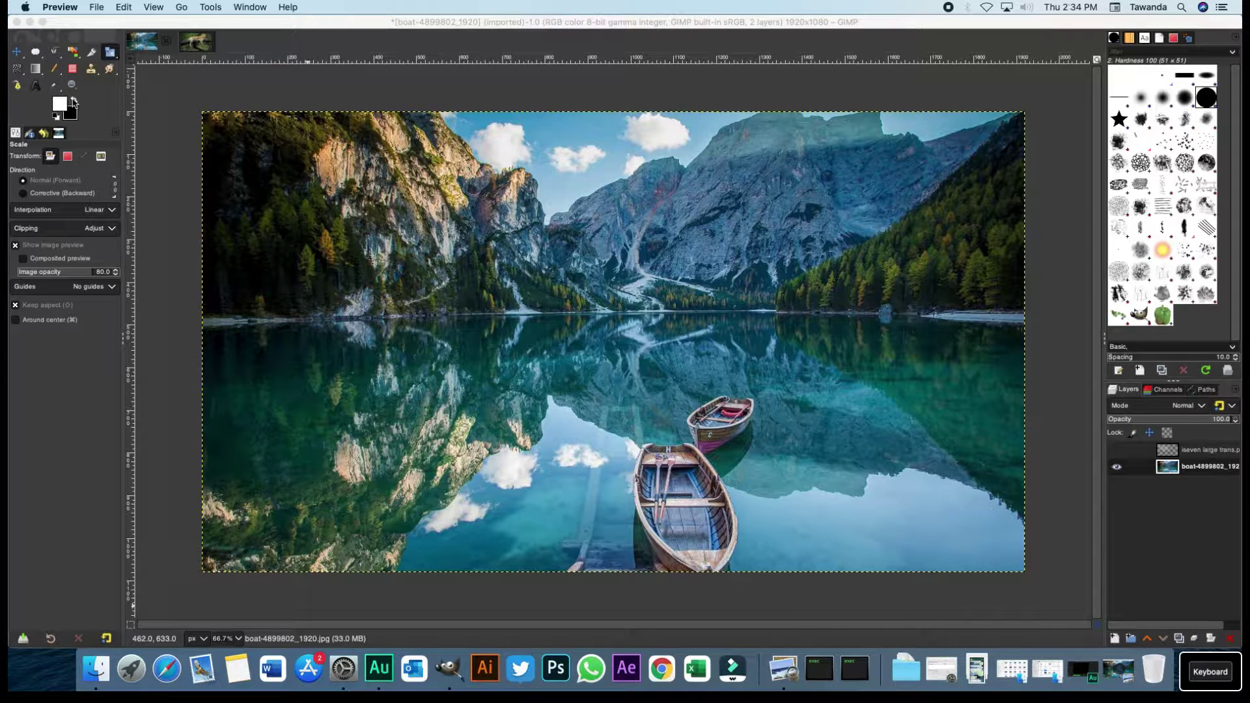
# Bring the GIMP window with the boat image and its logo layer to the front
pyautogui.click(74, 102)
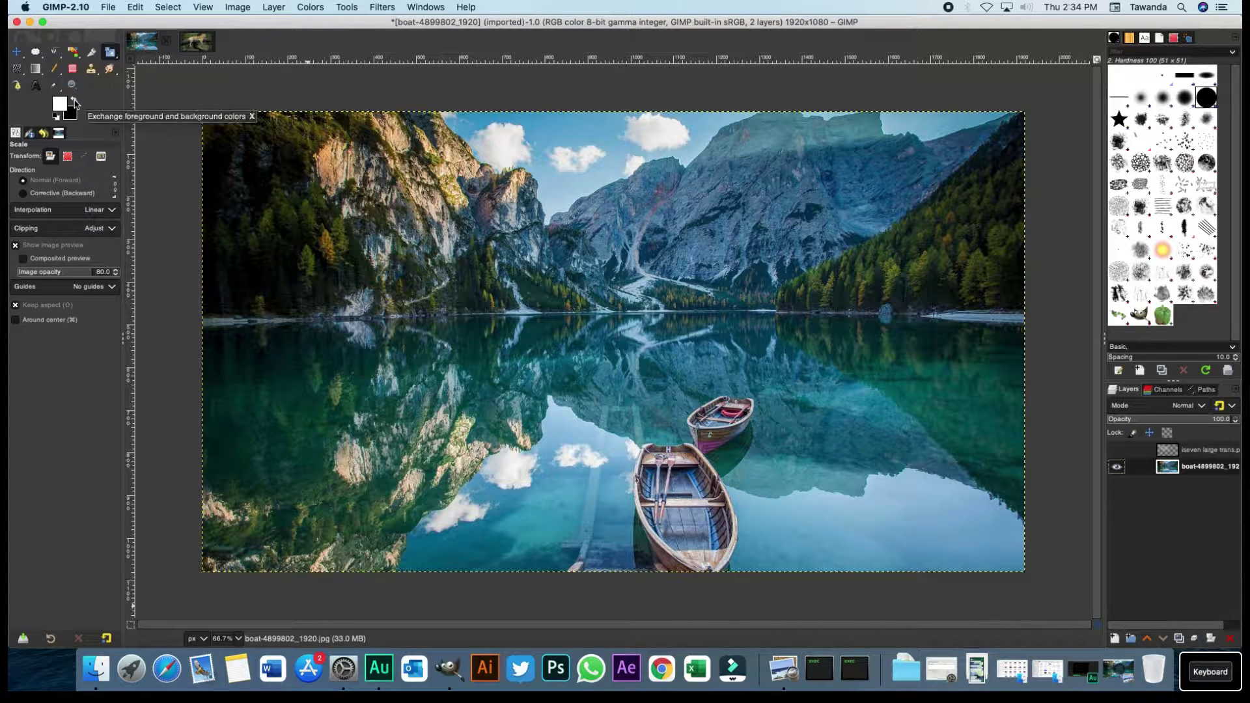
# Make black the foreground colour and select a 798×798 circle centred on the photo
pyautogui.click(74, 102)
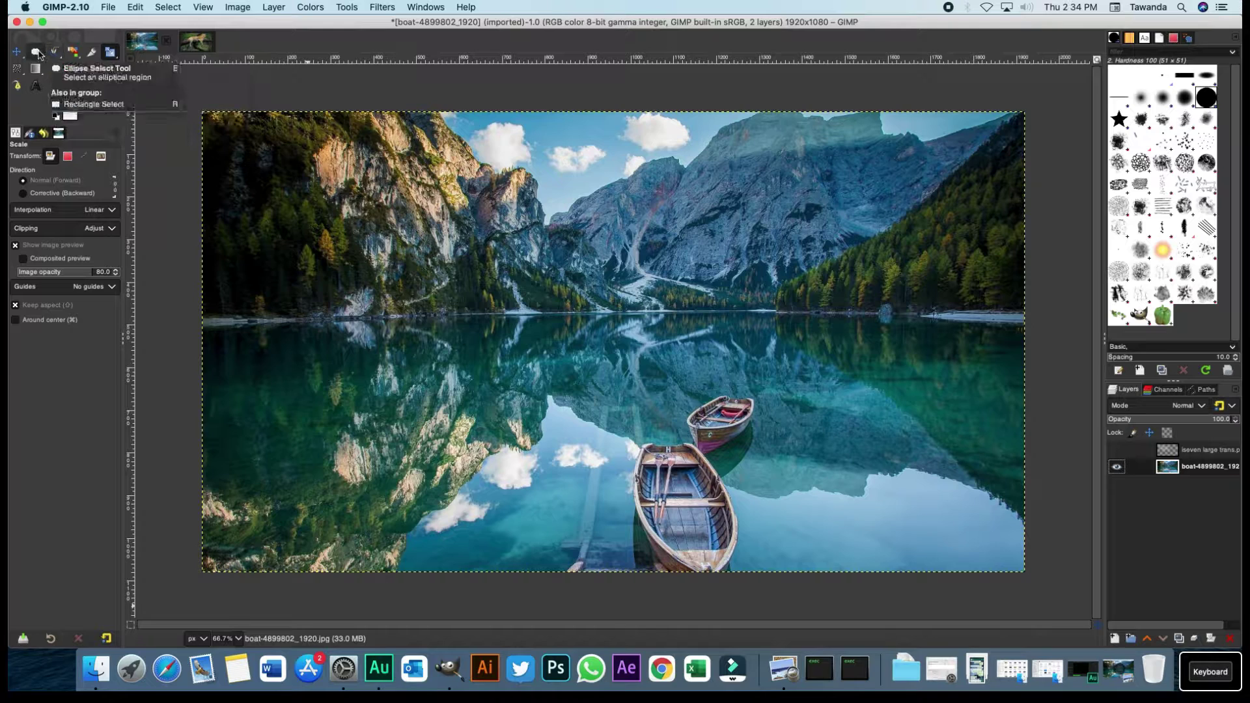
pyautogui.click(37, 52)
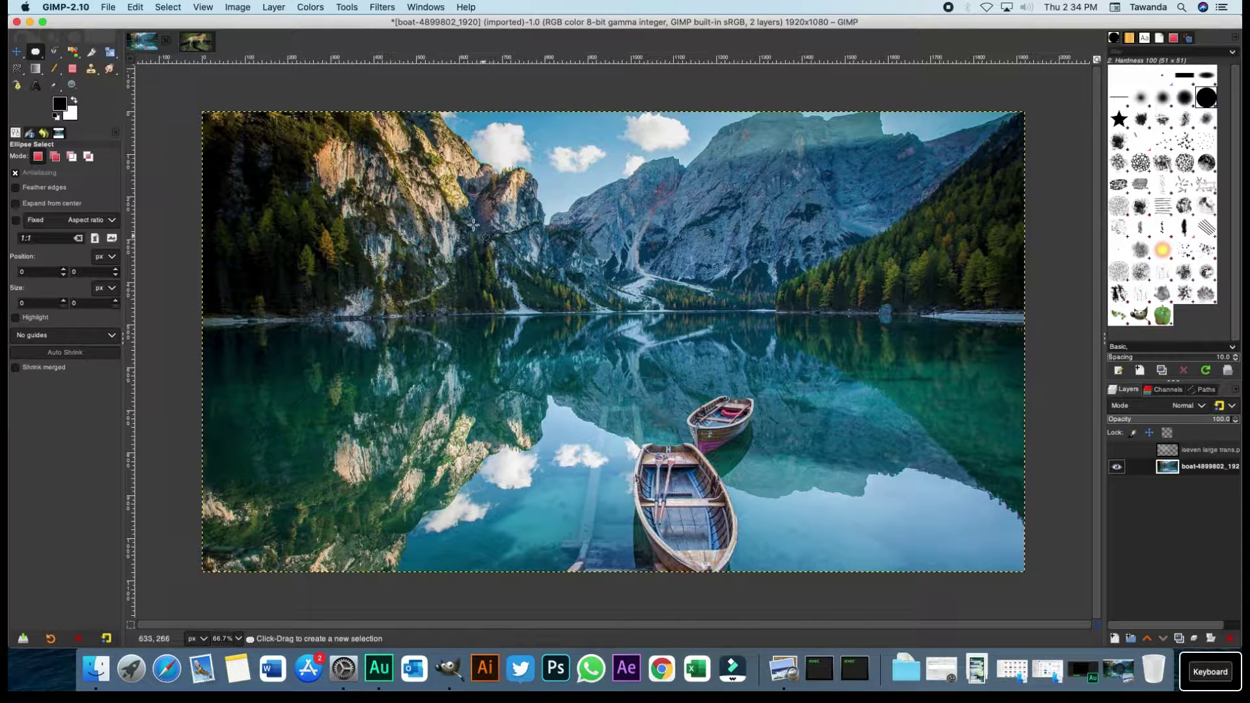
pyautogui.moveTo(474, 223); pyautogui.dragTo(815, 537)
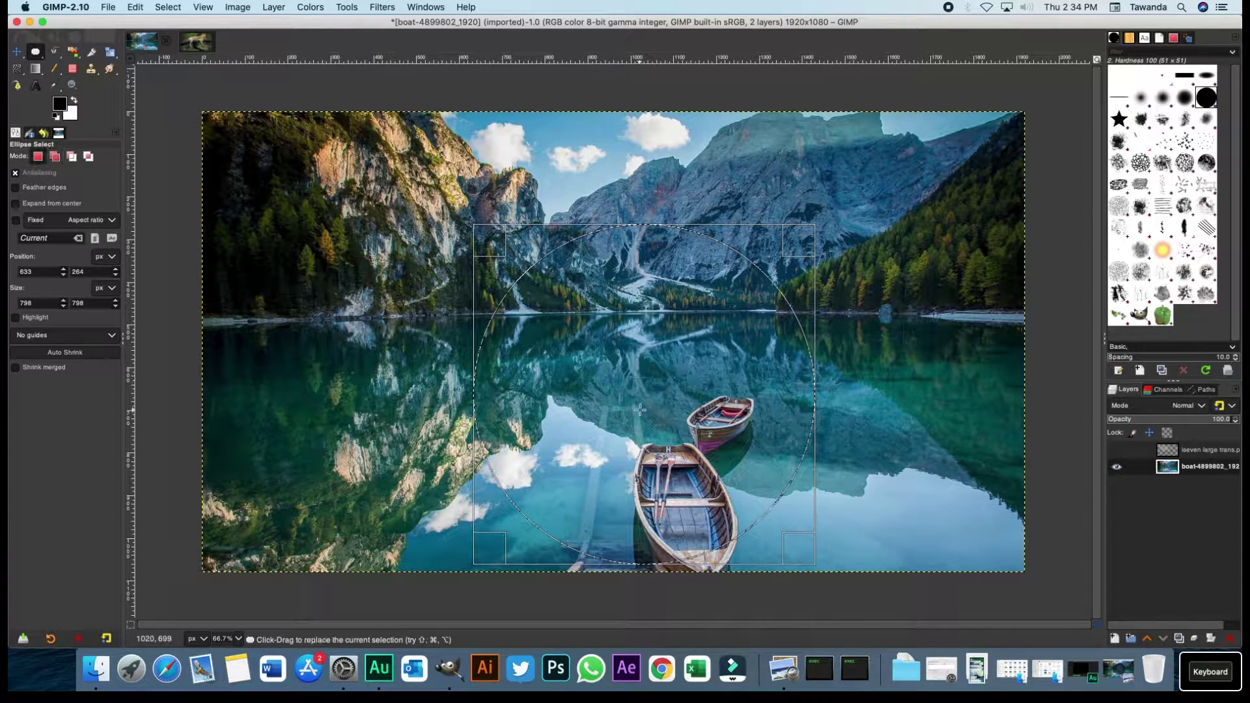
pyautogui.moveTo(640, 404); pyautogui.dragTo(646, 351)
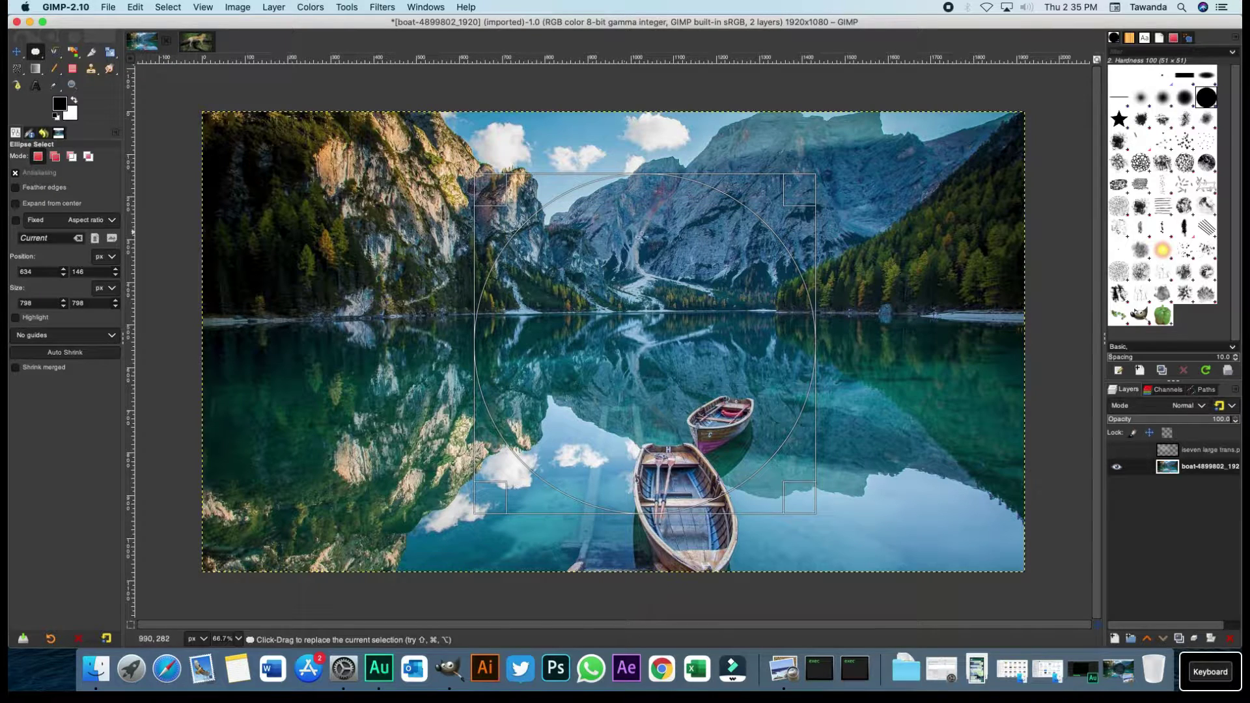
# Fill the circle with black, clear the selection, then restore the circular selection
pyautogui.rightClick(658, 291)
pyautogui.moveTo(692, 324)
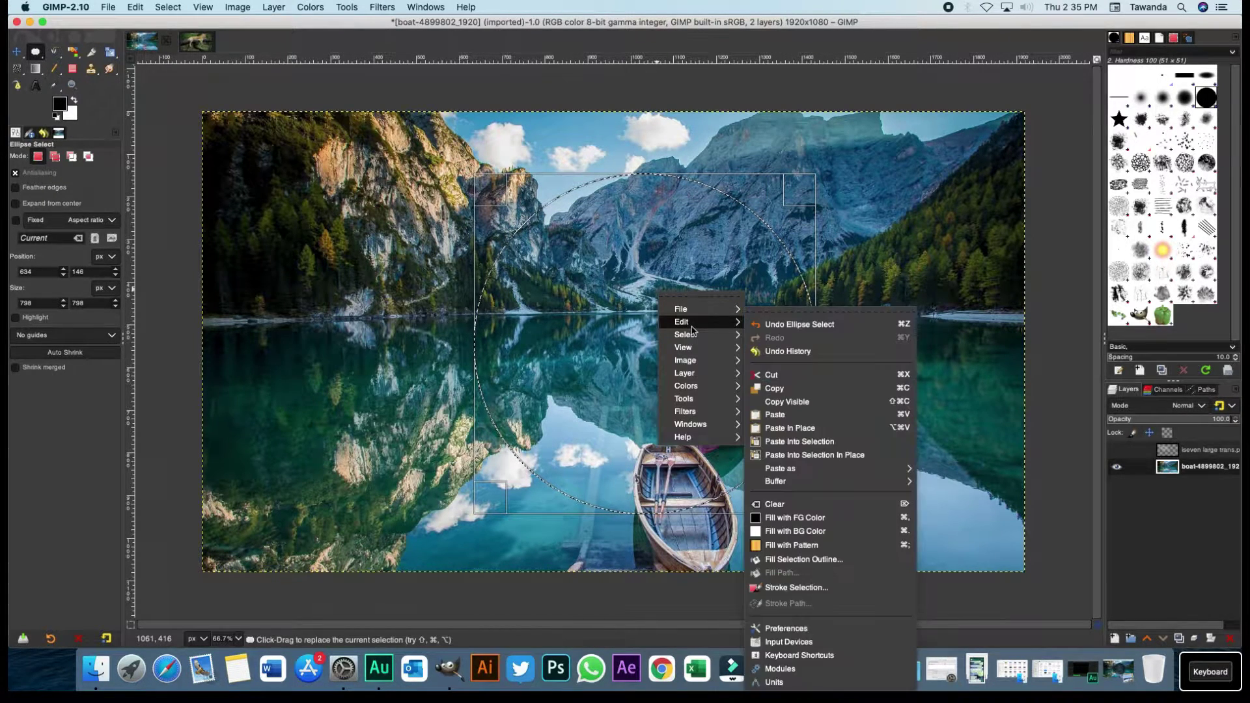
pyautogui.click(846, 521)
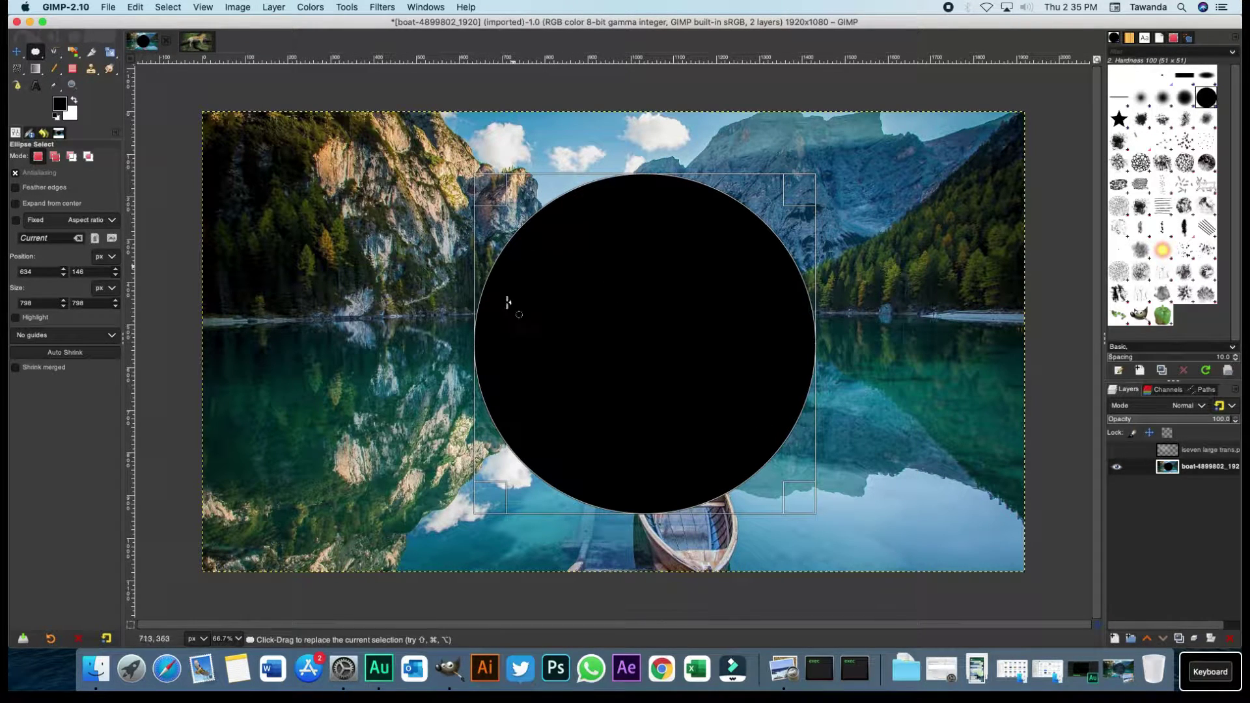
pyautogui.click(166, 8)
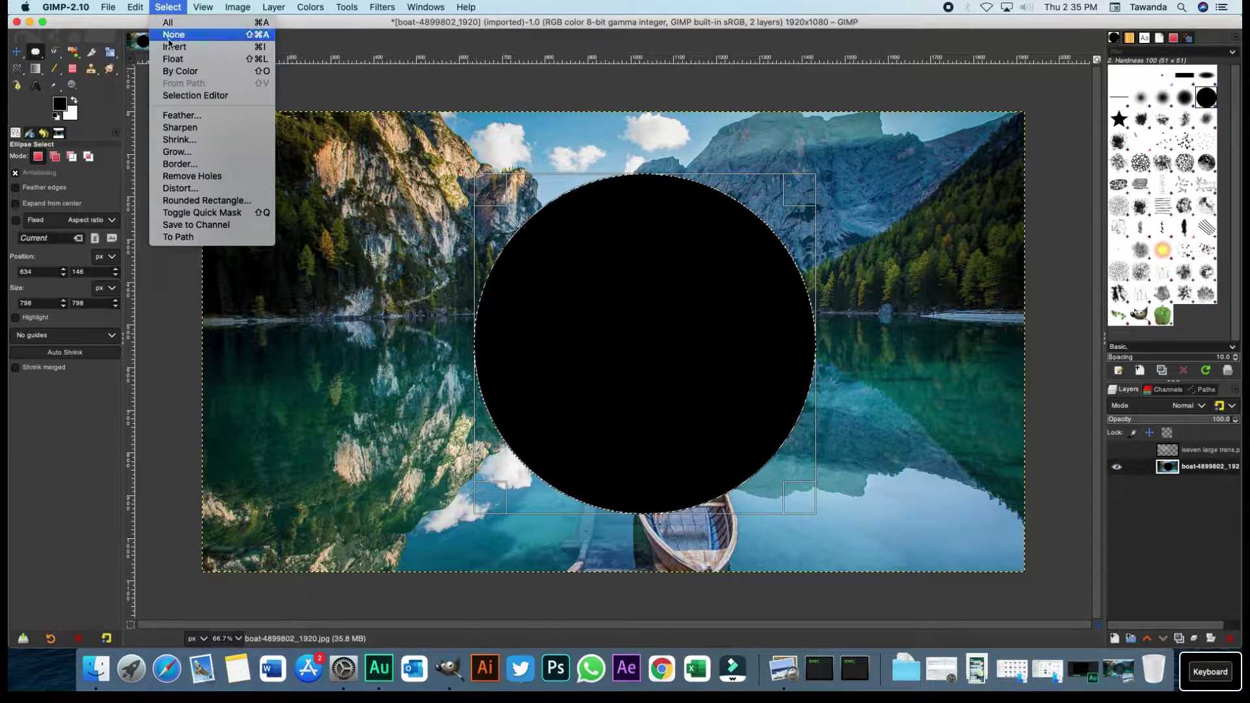
pyautogui.click(172, 36)
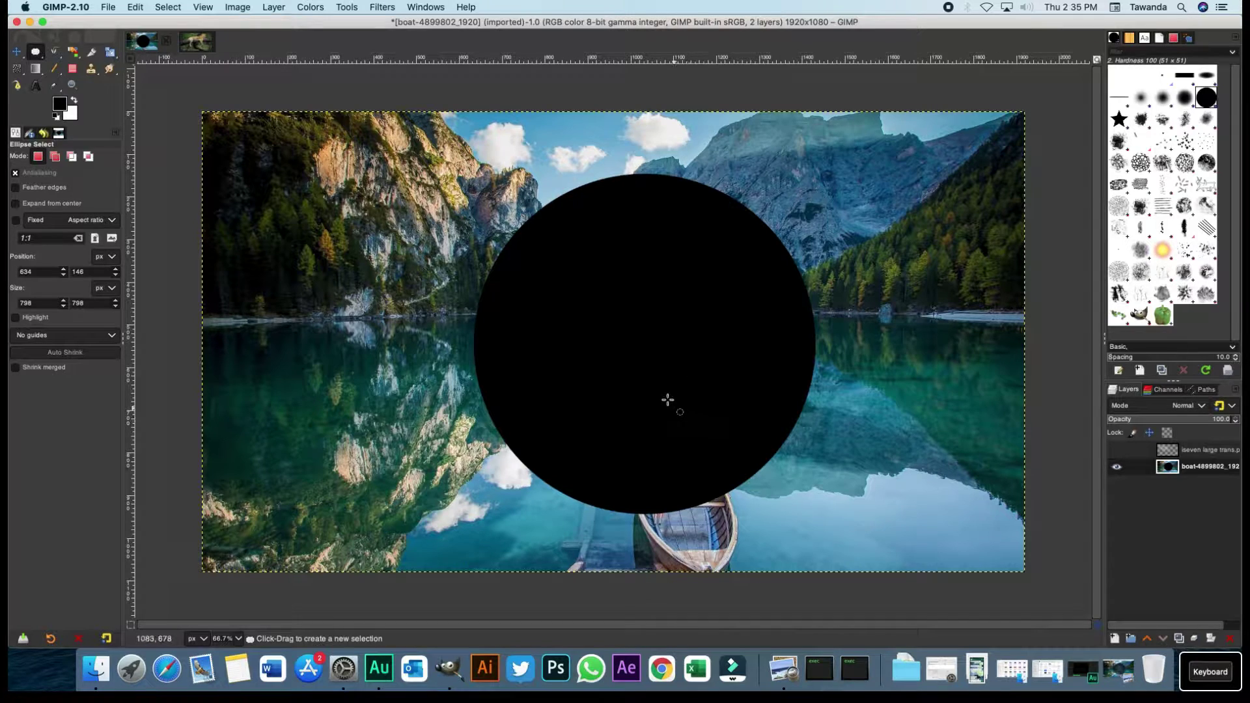
pyautogui.keyDown('ctrl'); pyautogui.keyDown('alt'); pyautogui.keyDown('shift'); pyautogui.click(1172, 474); pyautogui.keyUp('shift'); pyautogui.keyUp('alt'); pyautogui.keyUp('ctrl')
# Undo the black fill on the photo and add a new layer
pyautogui.hotkey('ctrl', 'z')
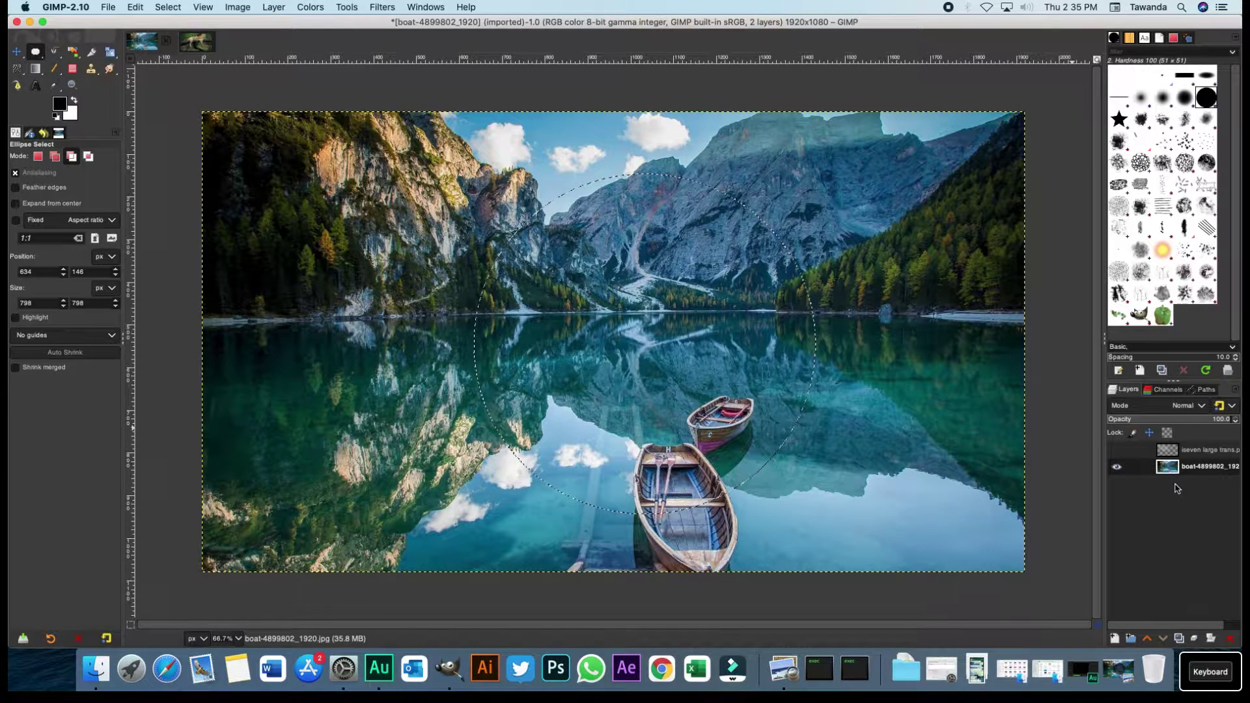
pyautogui.click(1115, 639)
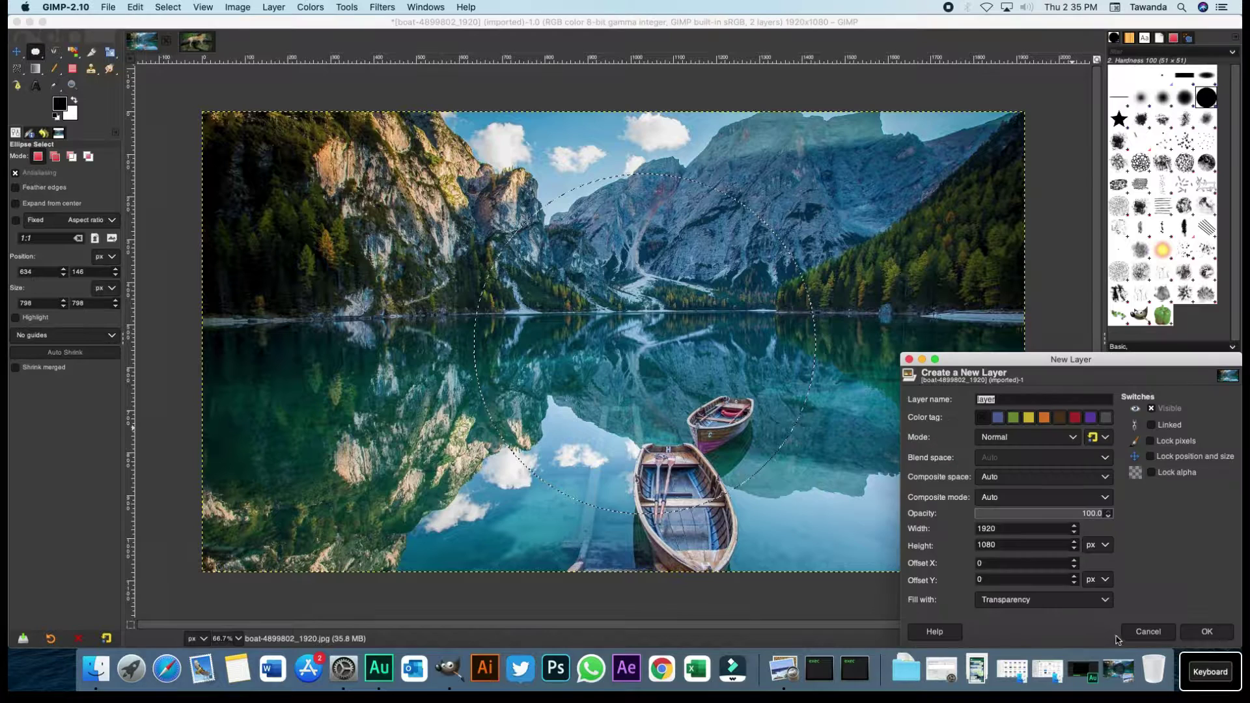
pyautogui.click(1206, 632)
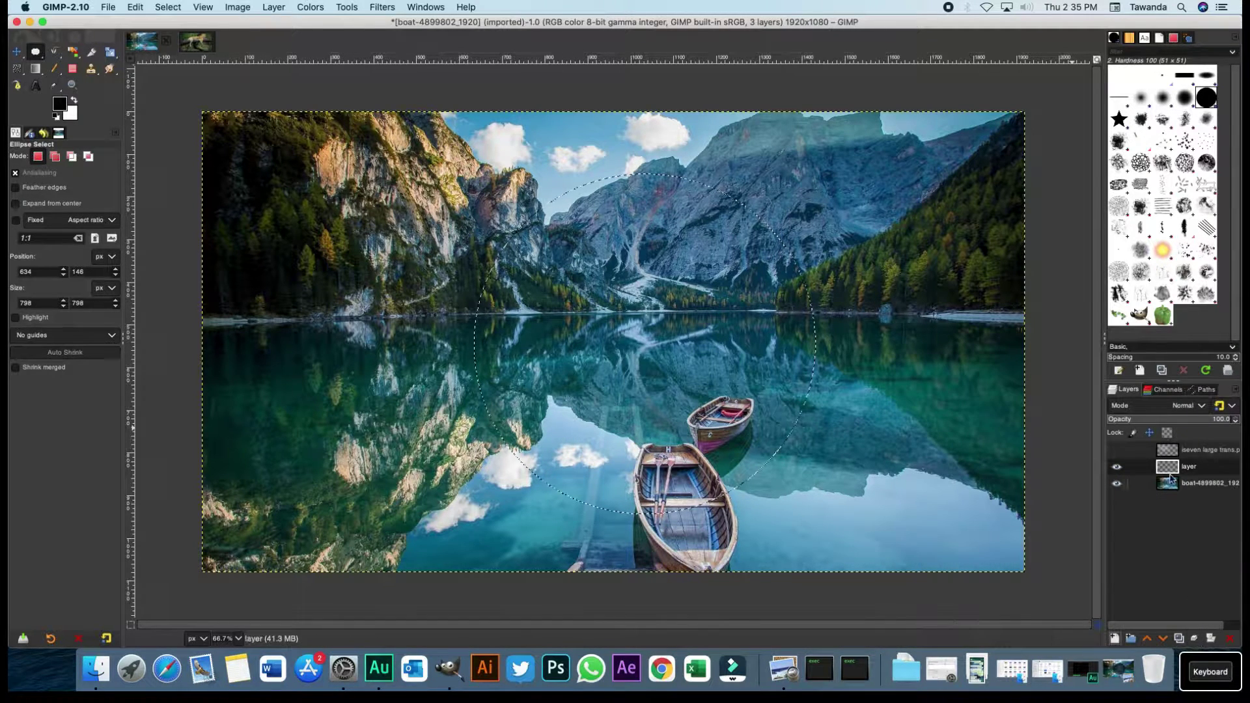
# Fill the circular selection with black on the new layer and select none
pyautogui.rightClick(647, 305)
pyautogui.moveTo(677, 336)
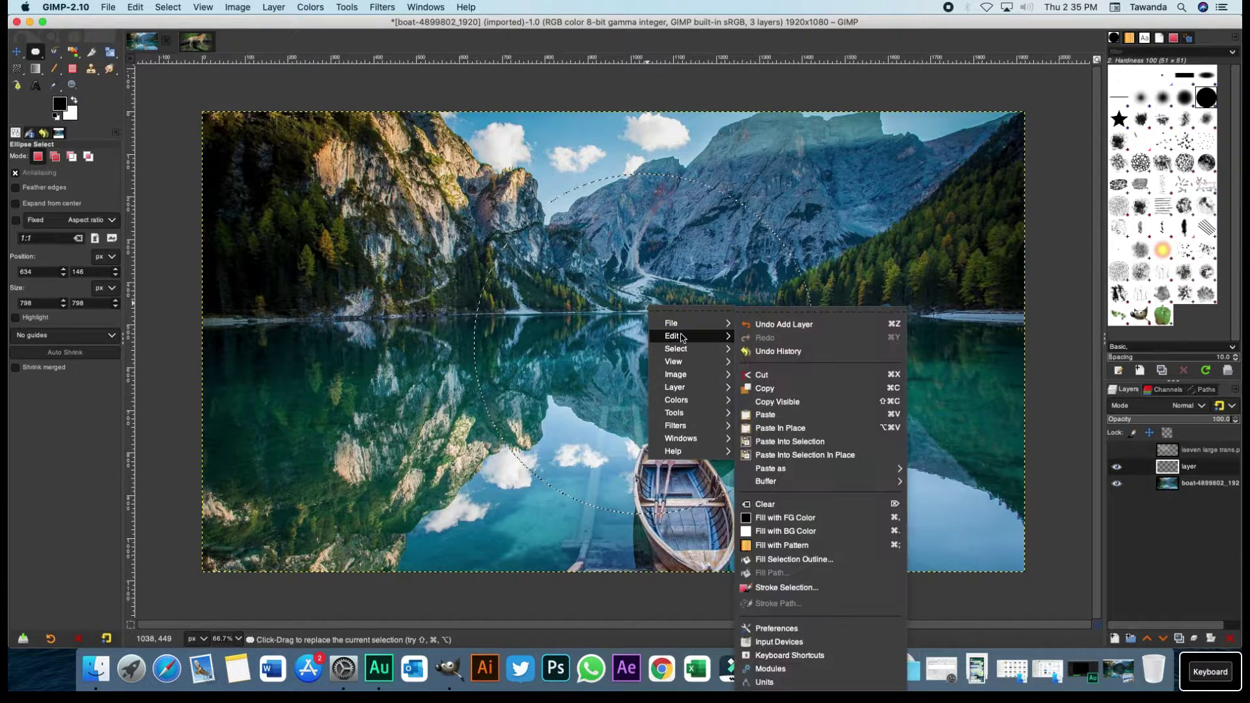
pyautogui.click(821, 519)
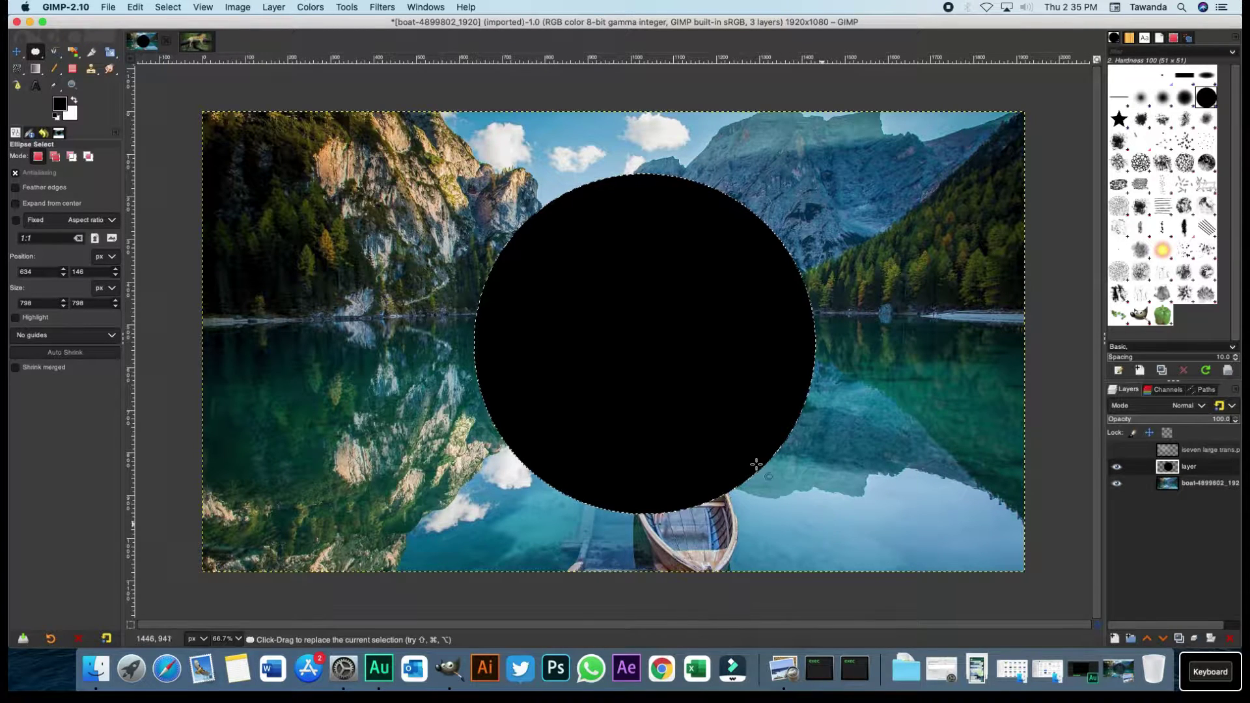
pyautogui.click(168, 8)
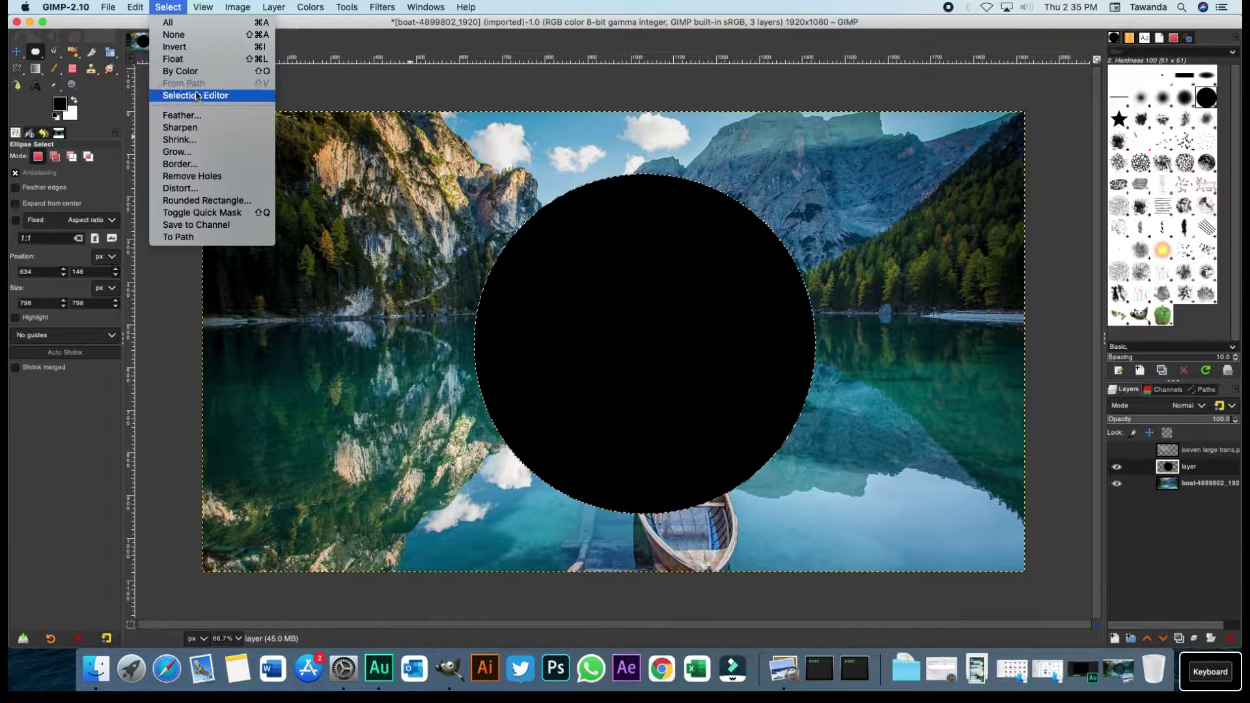
pyautogui.click(188, 39)
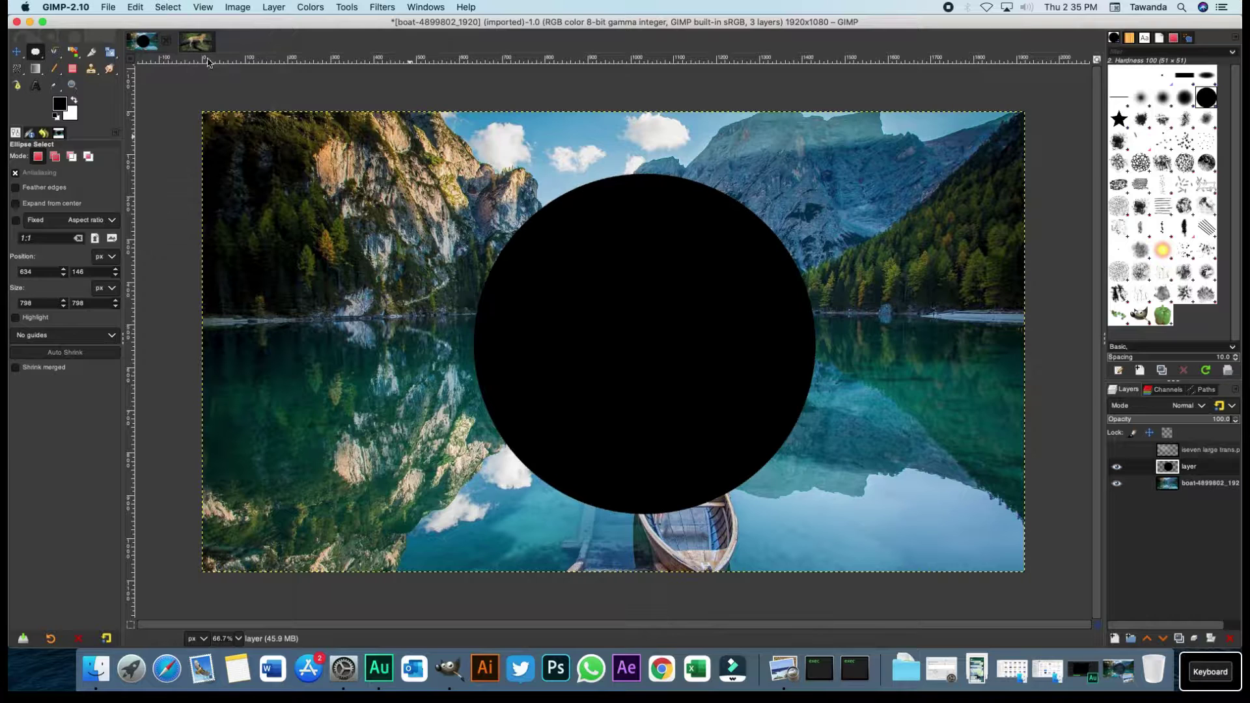
# Toggle the black circle layer's visibility to compare the photo with and without it
pyautogui.click(1175, 486)
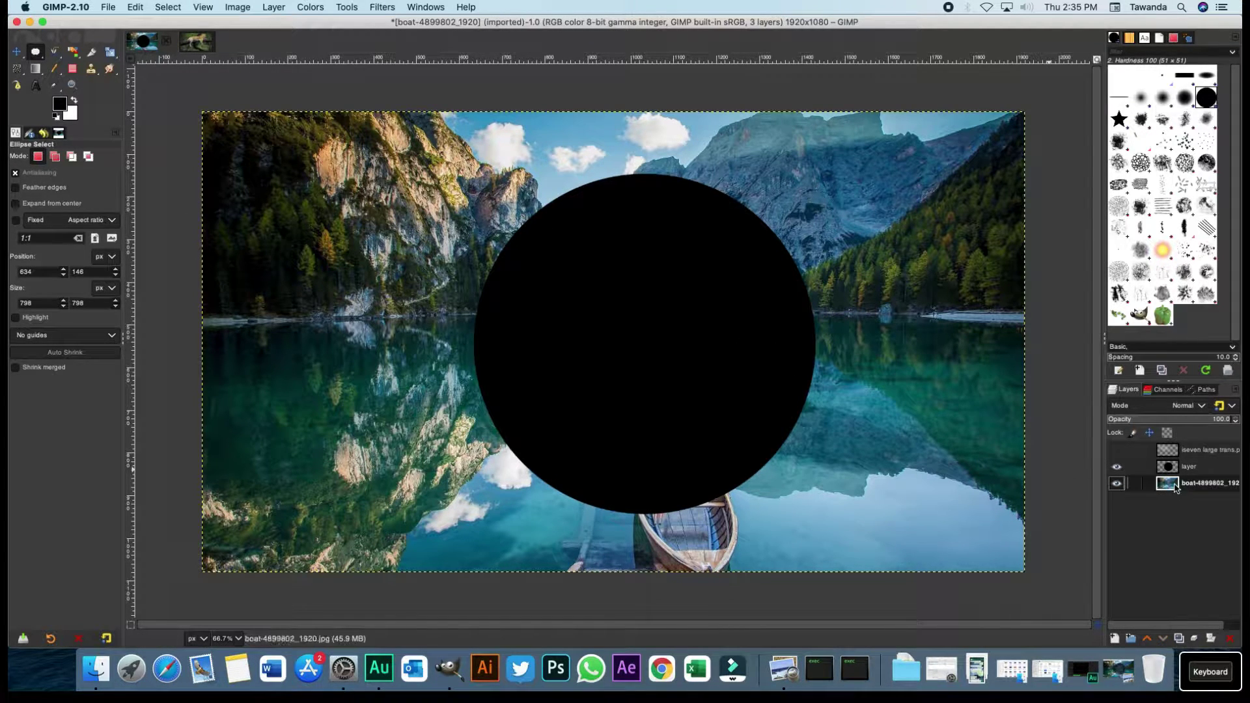
pyautogui.click(1117, 466)
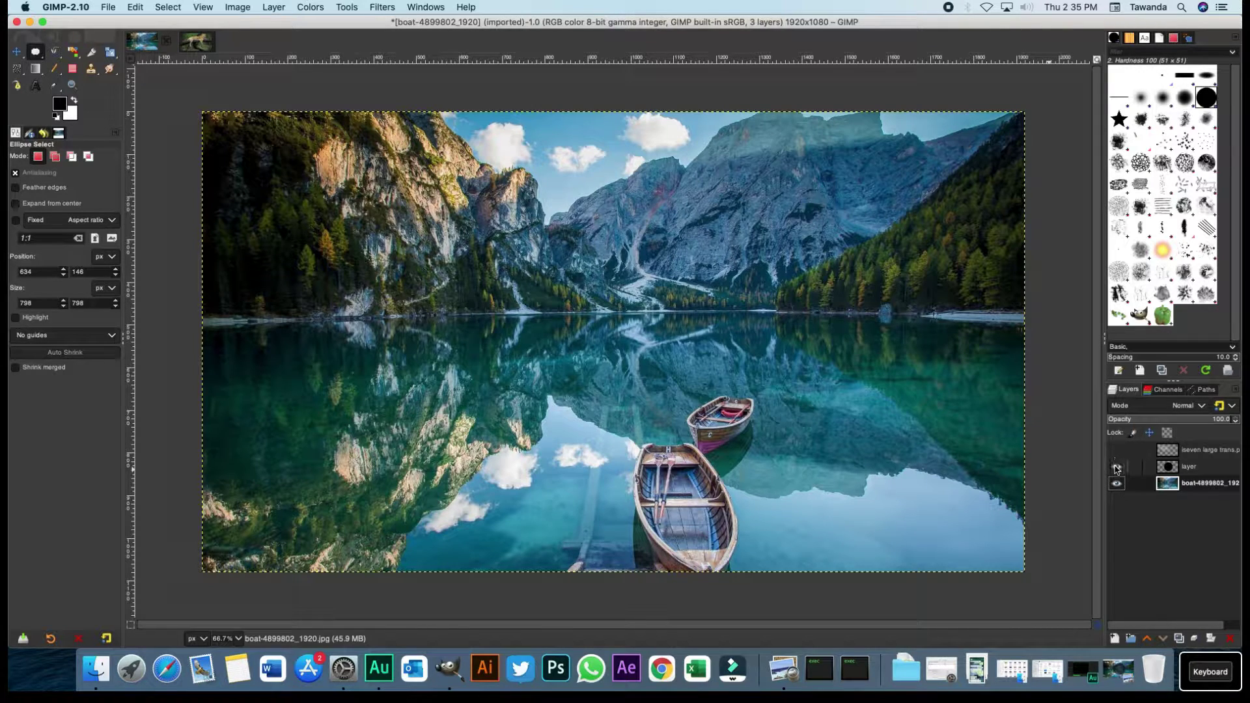
pyautogui.click(1117, 466)
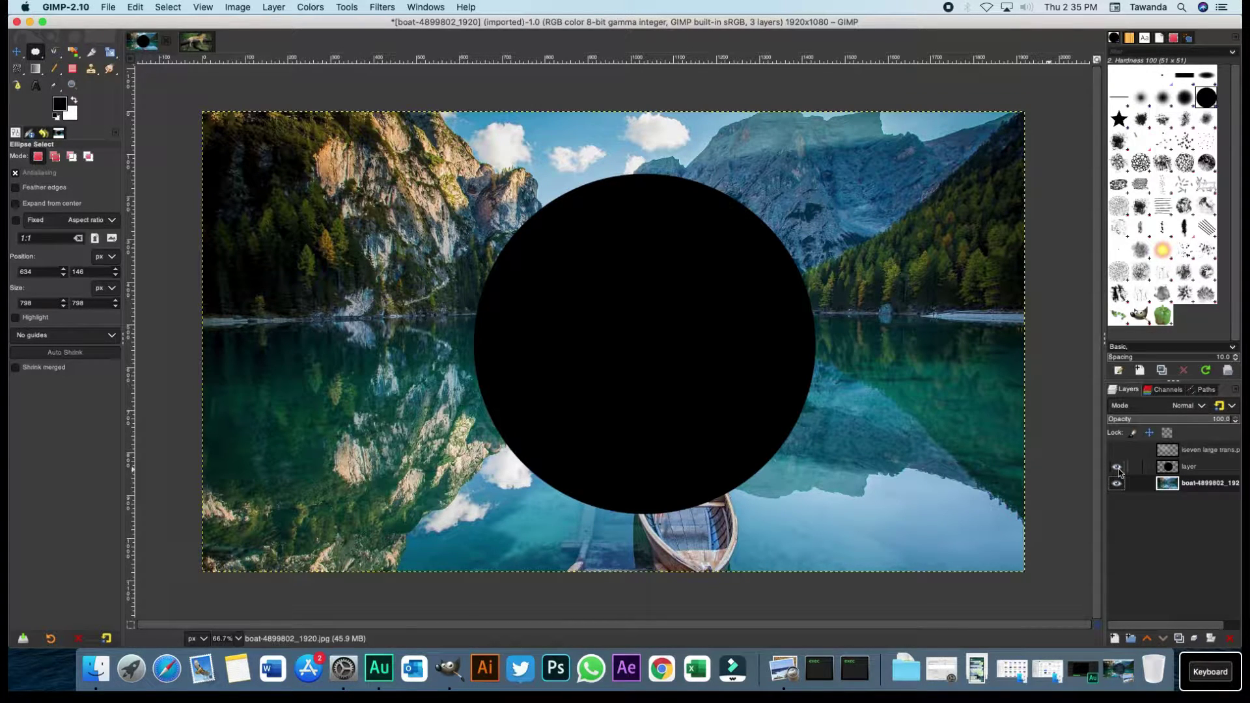
pyautogui.click(1116, 467)
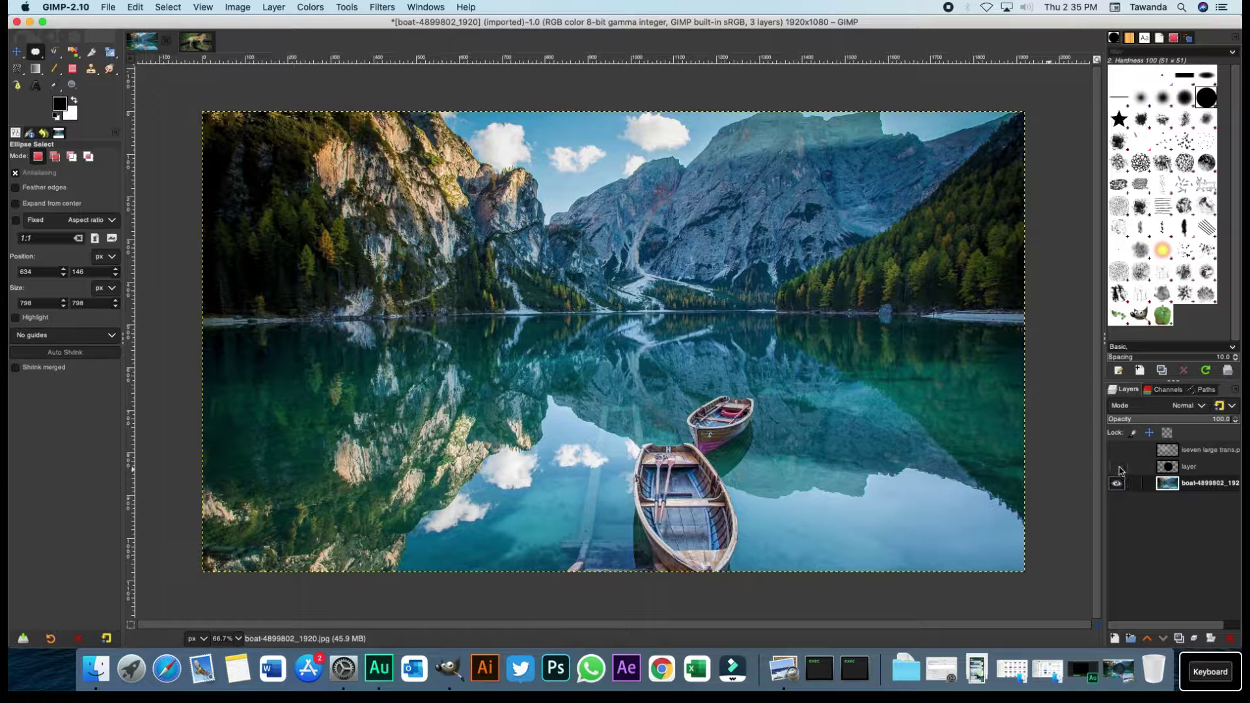
pyautogui.click(1117, 466)
pyautogui.click(1117, 467)
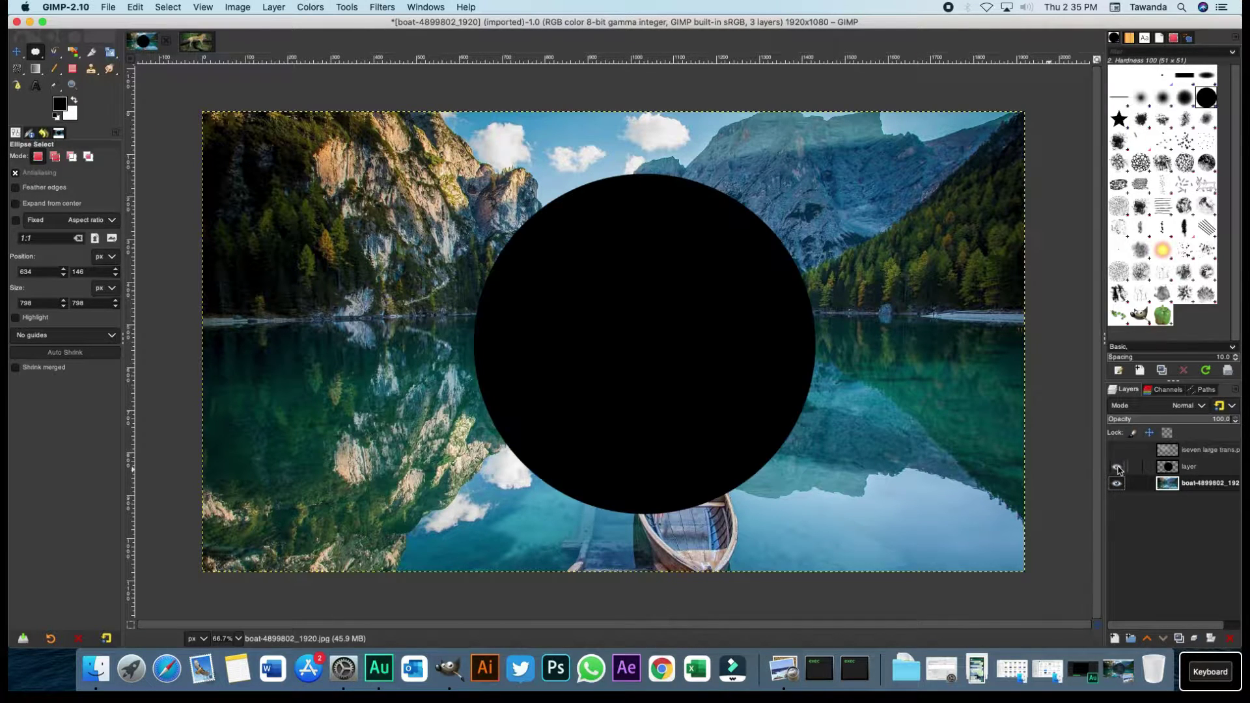
# Set the circle layer's opacity to about 82.4 and make white the foreground colour
pyautogui.click(1153, 469)
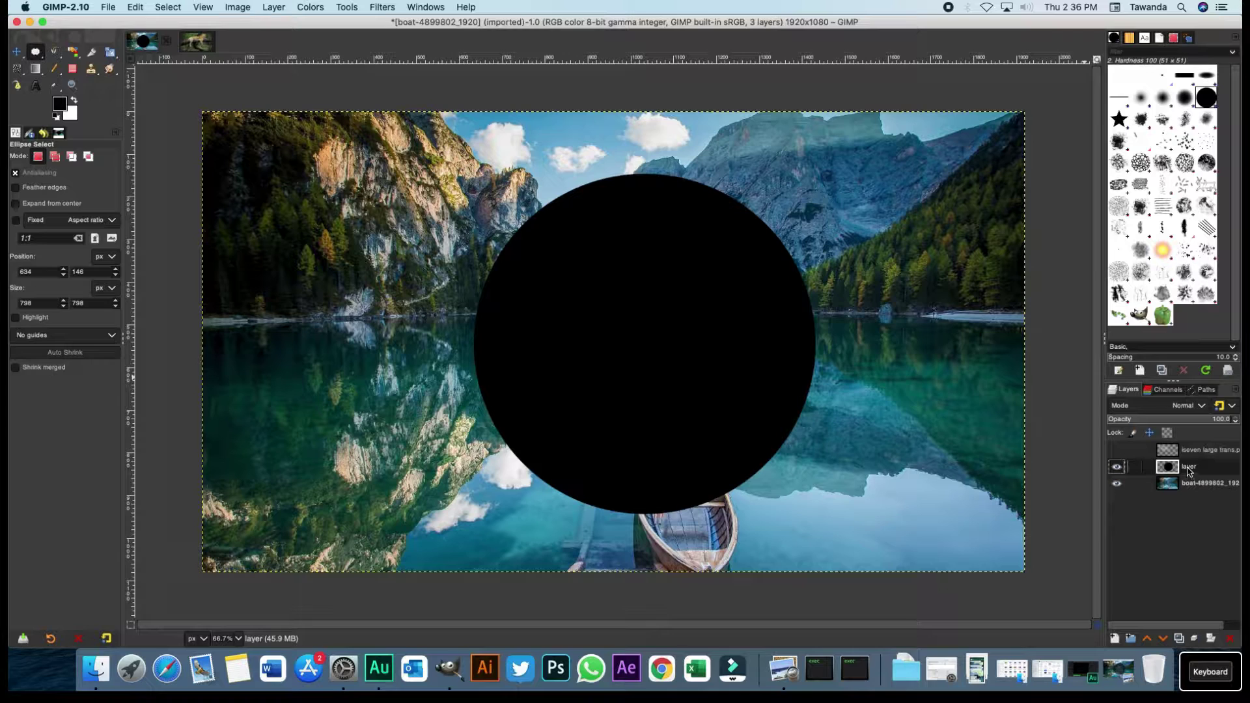
pyautogui.click(1203, 418)
pyautogui.moveTo(1209, 417); pyautogui.dragTo(1213, 418)
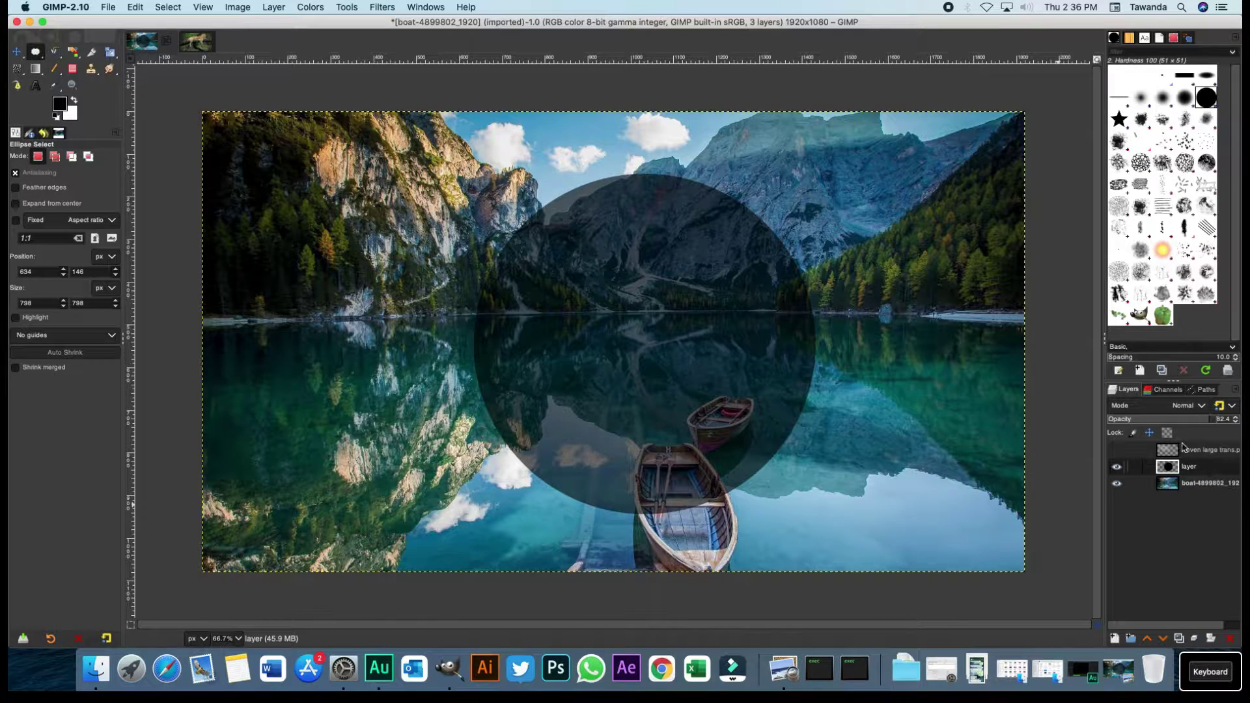
pyautogui.click(1189, 466)
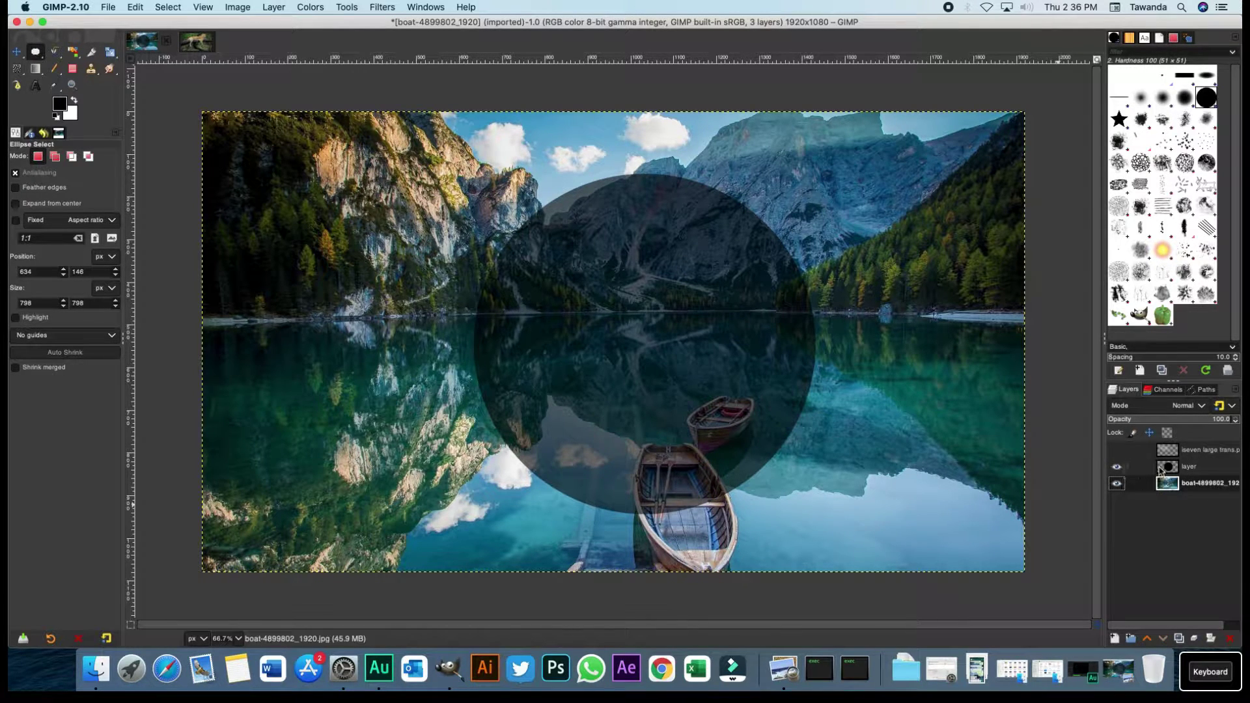
pyautogui.click(75, 101)
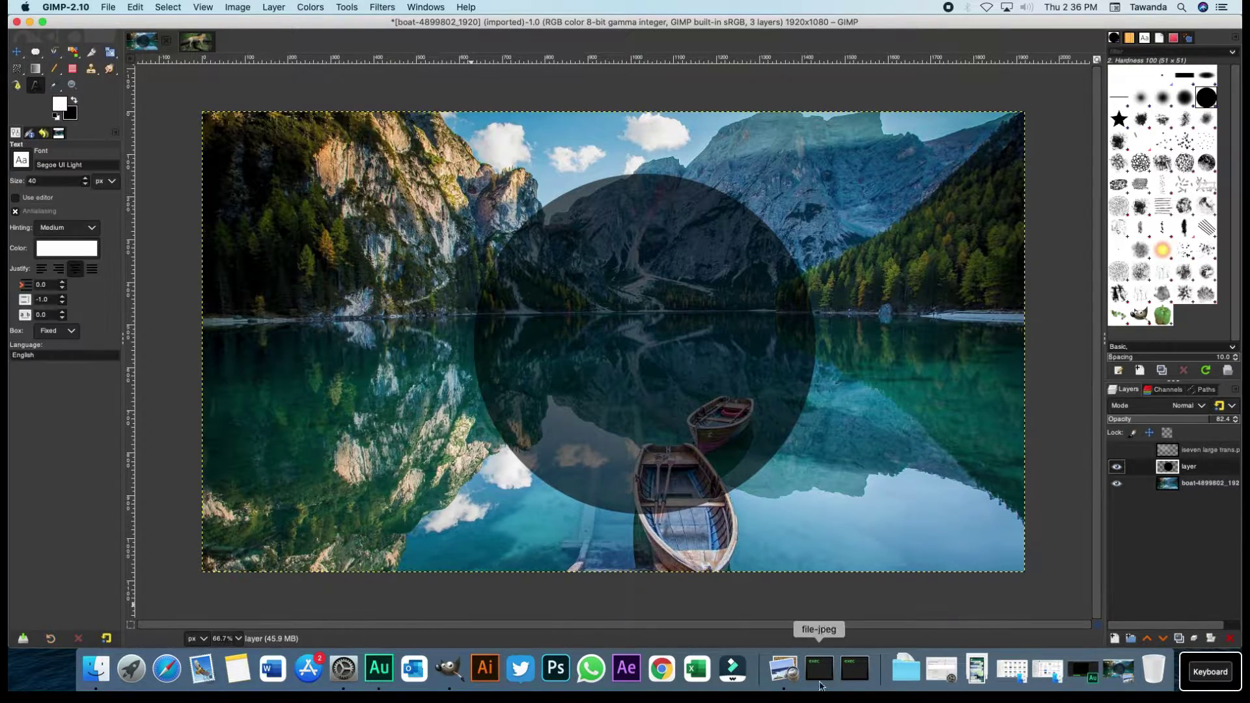
pyautogui.click(784, 669)
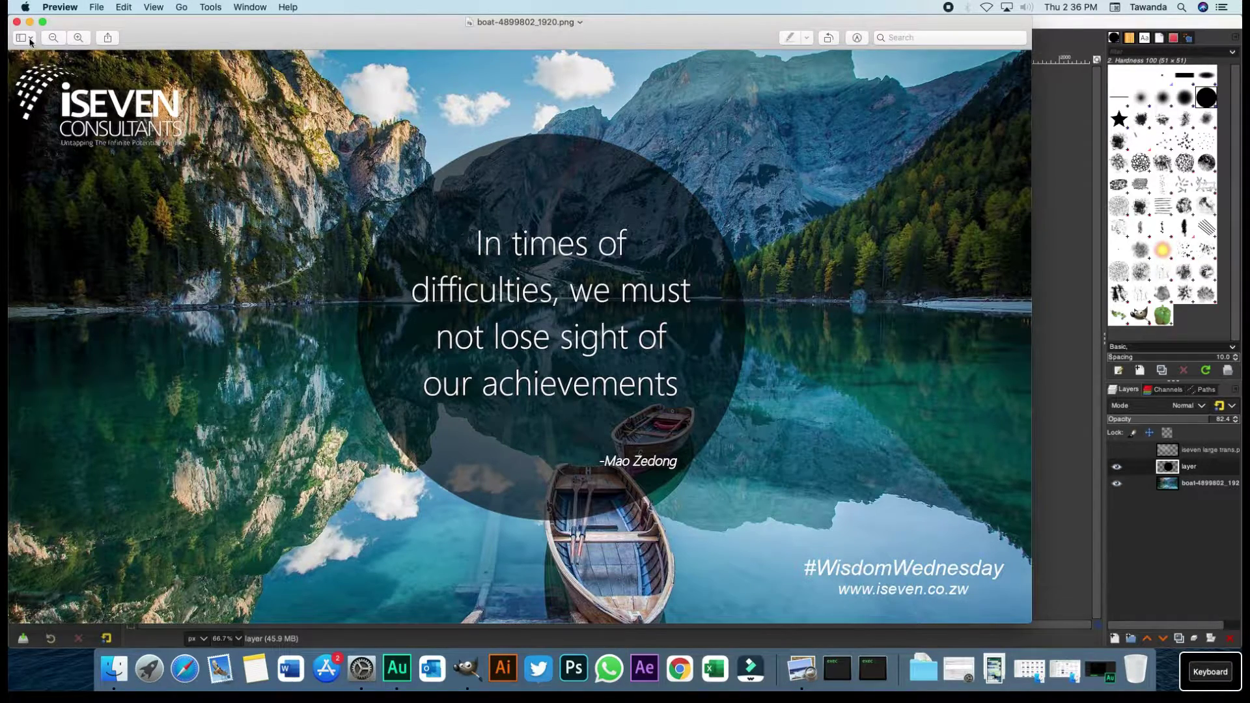
pyautogui.click(17, 21)
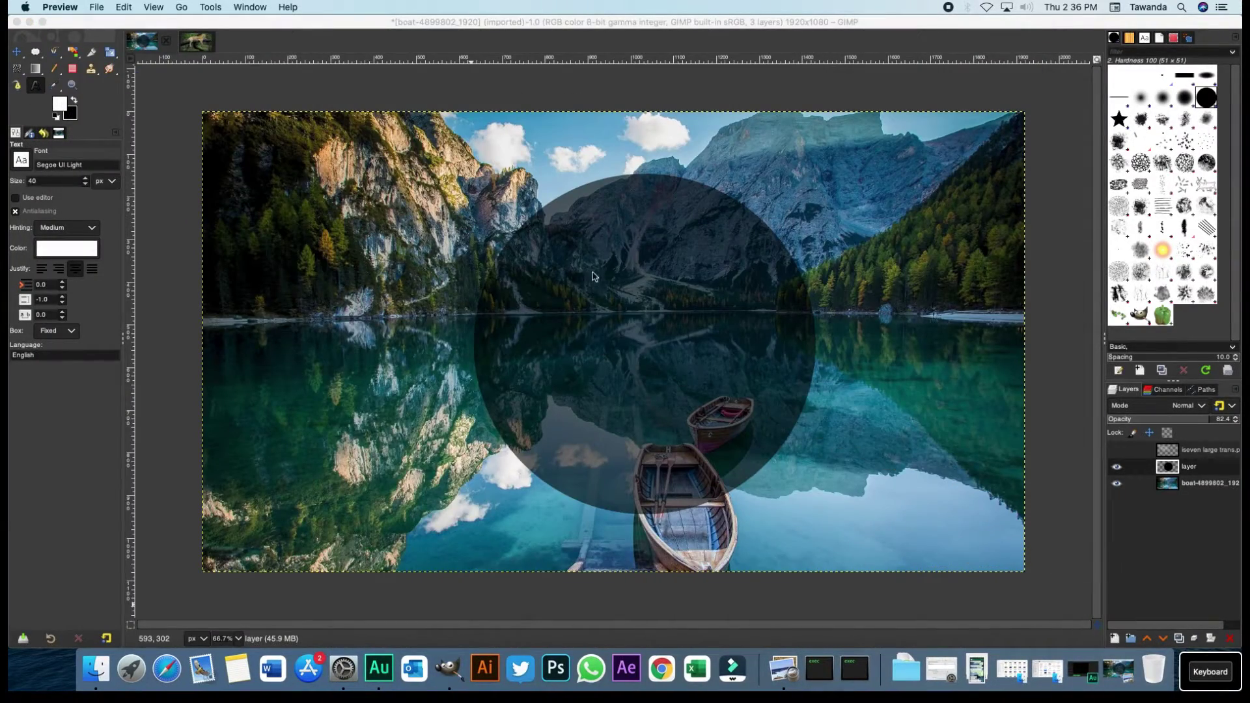
# Type the quote in a text box inside the circle at size 75, wrapped to four lines
pyautogui.click(562, 259)
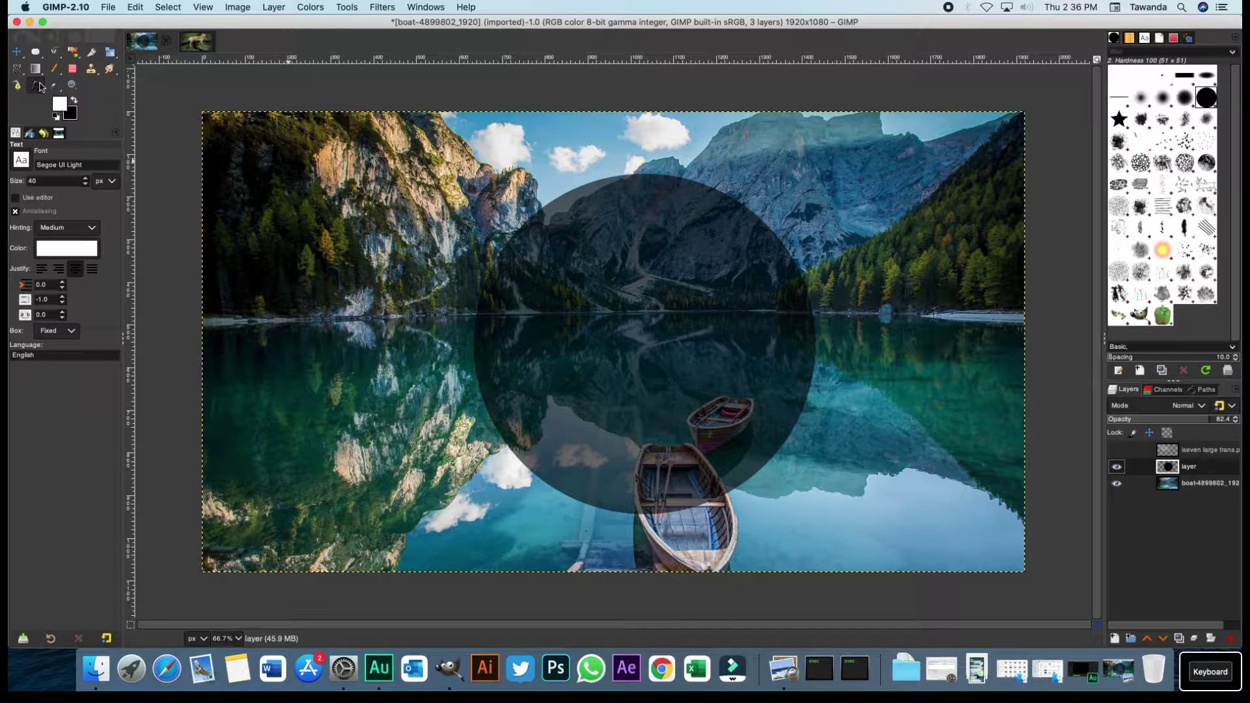
pyautogui.click(543, 246)
pyautogui.write('In times')
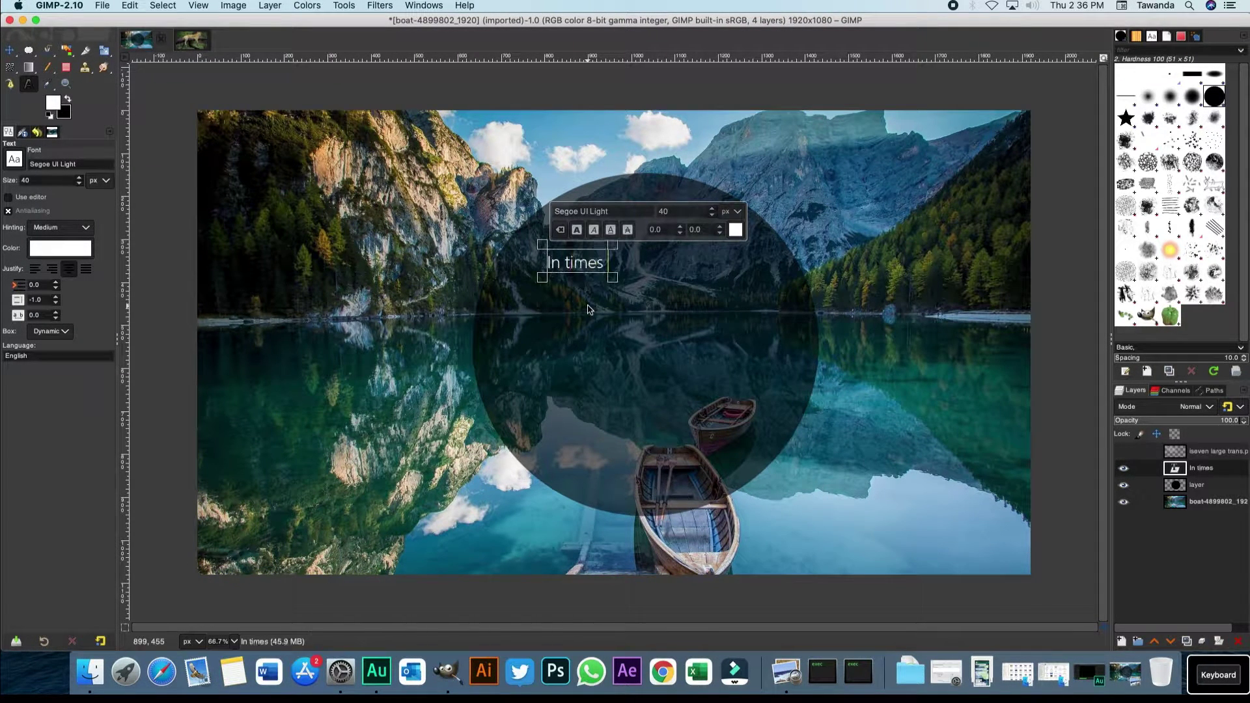
pyautogui.write(' of difficulties we must no')
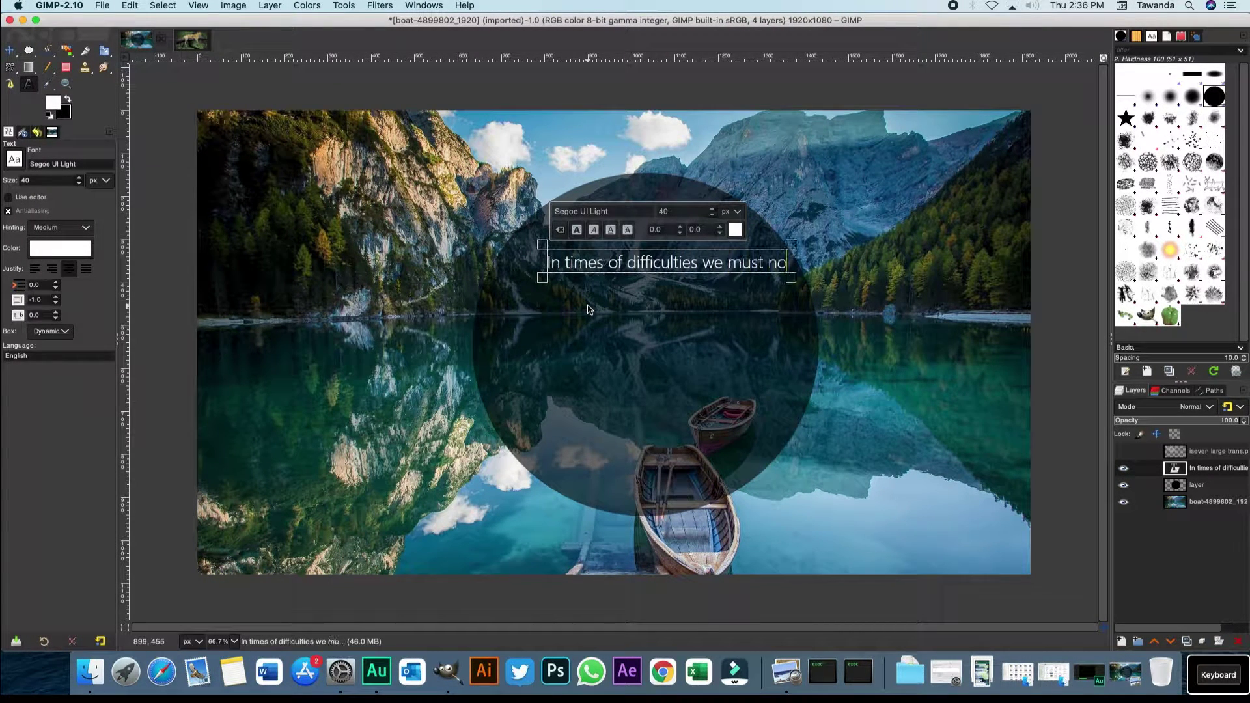
pyautogui.write('t lose sight of our achieve')
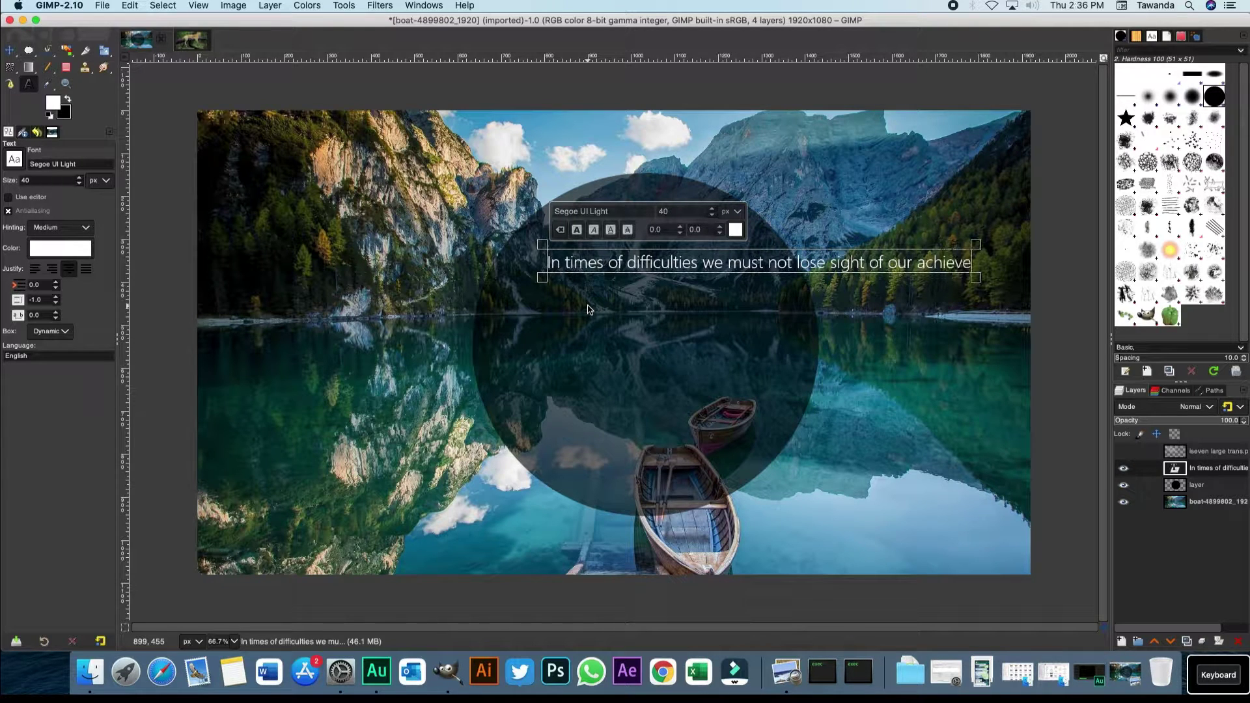
pyautogui.write('ments')
pyautogui.moveTo(1019, 277); pyautogui.dragTo(755, 470)
pyautogui.hotkey('ctrl', 'a')
pyautogui.doubleClick(679, 209)
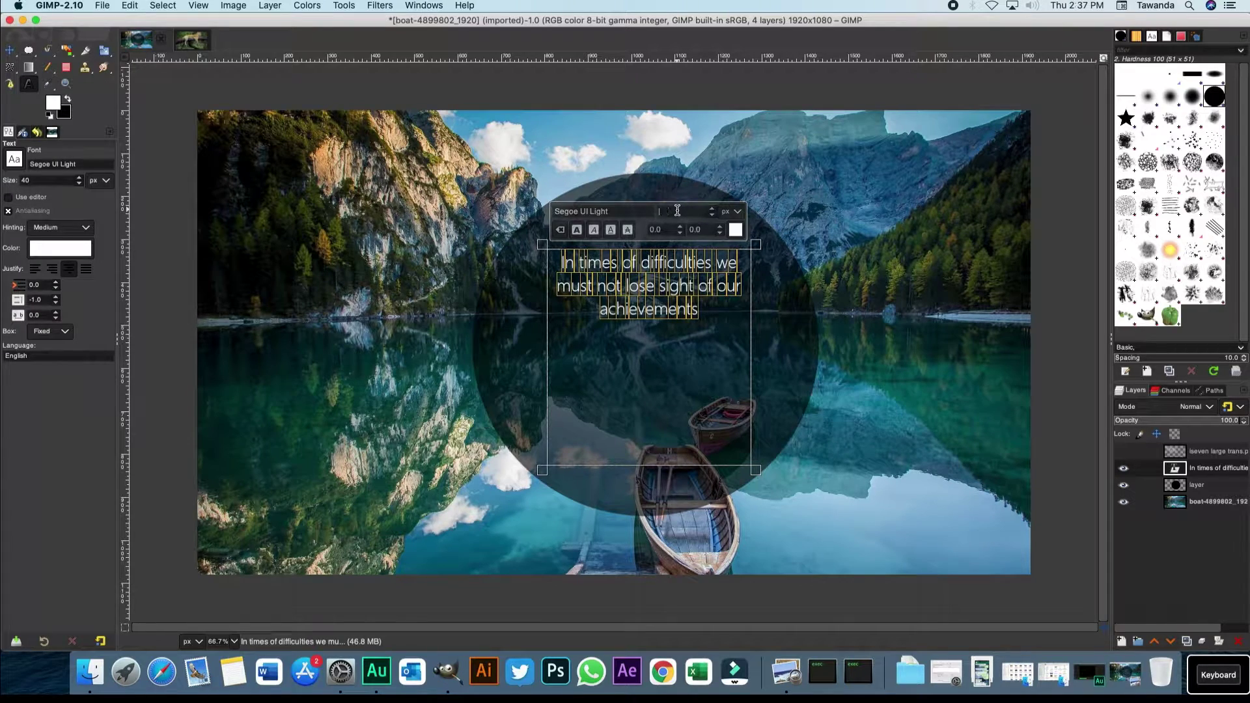
pyautogui.write('75')
pyautogui.press('Return')
pyautogui.moveTo(770, 347); pyautogui.dragTo(805, 348)
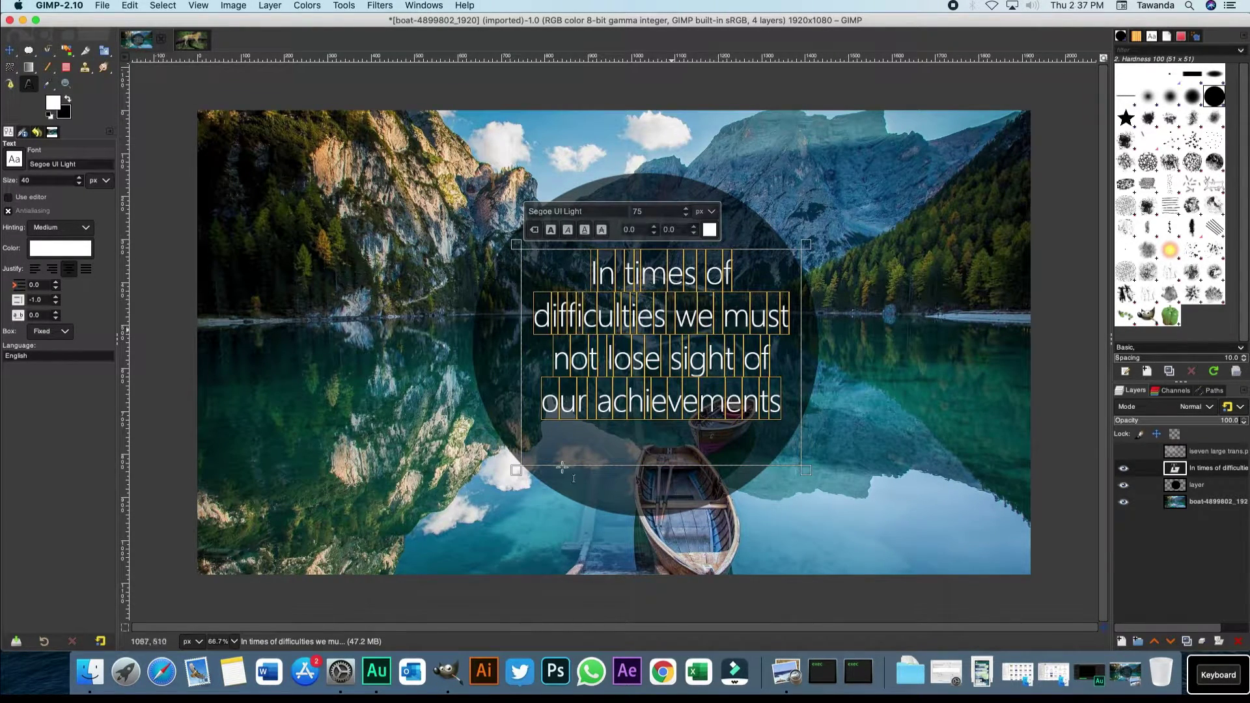
# Add a comma after 'difficulties' and move the quote up and left within the circle
pyautogui.click(790, 687)
pyautogui.click(10, 20)
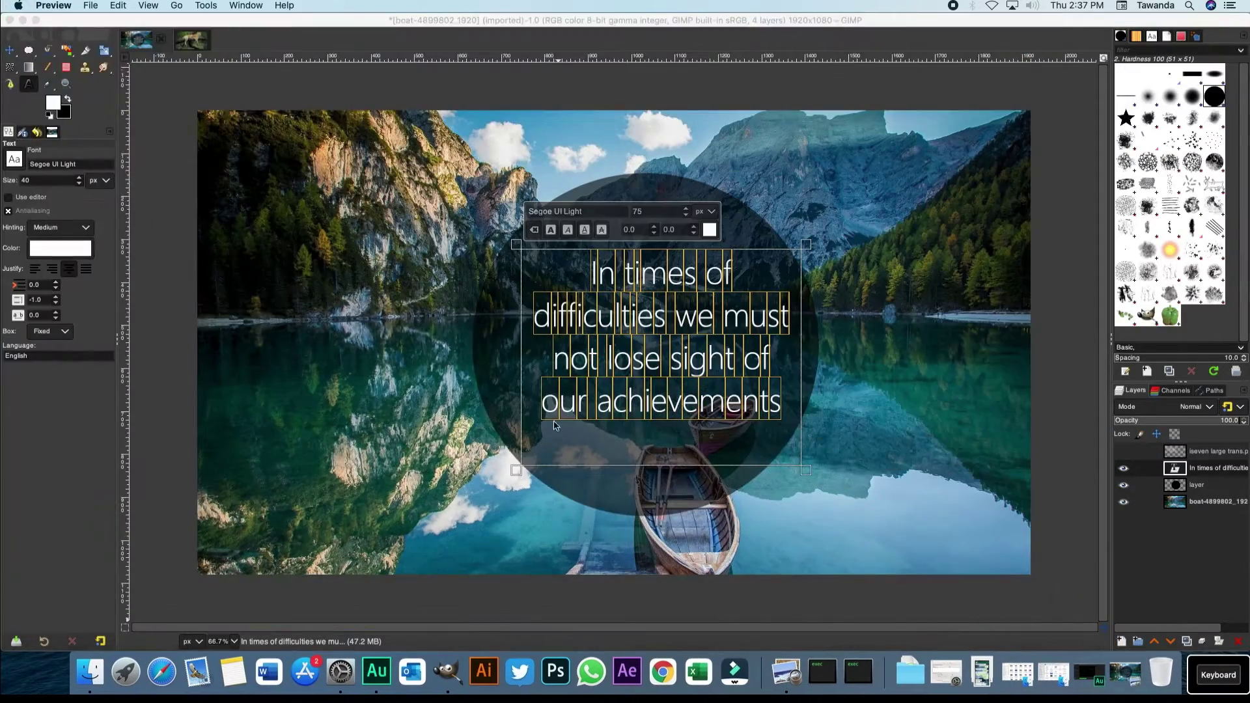
pyautogui.click(668, 320)
pyautogui.write(',')
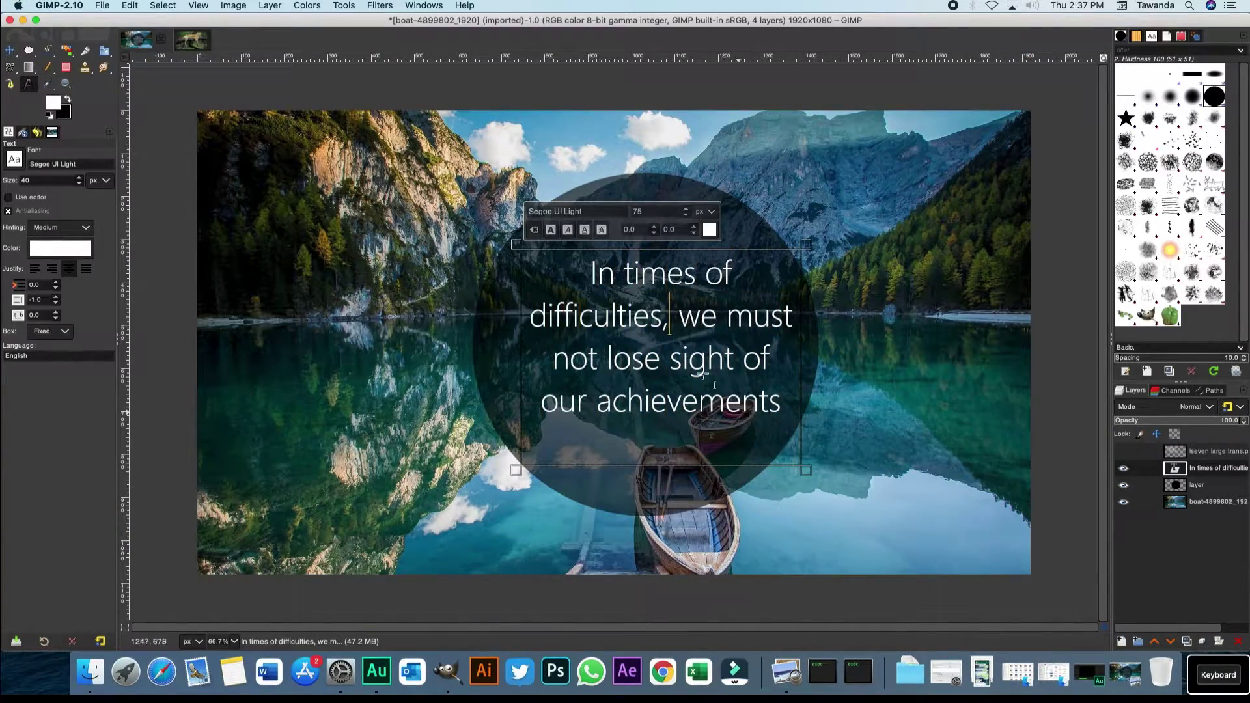
pyautogui.press('Escape')
pyautogui.press('m')
pyautogui.moveTo(612, 282); pyautogui.dragTo(591, 260)
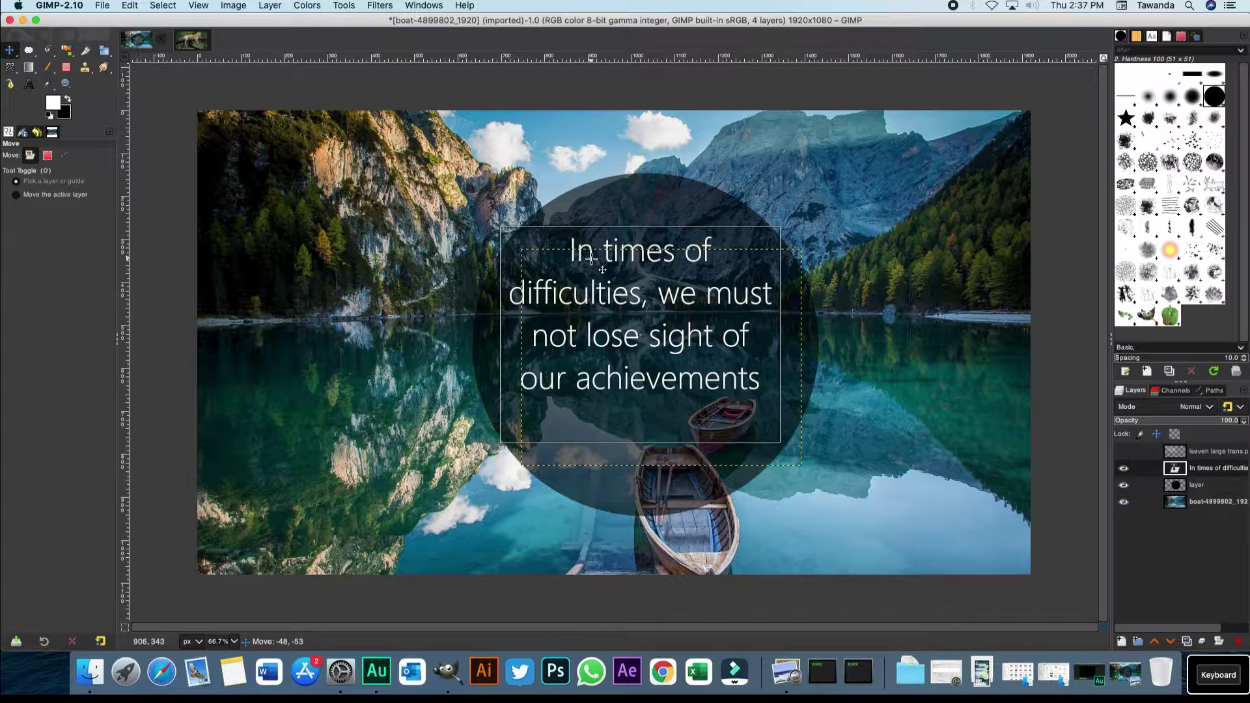
# Put 'achievements' on its own line and nudge the quote up to centre it
pyautogui.press('t')
pyautogui.click(575, 378)
pyautogui.press('Return')
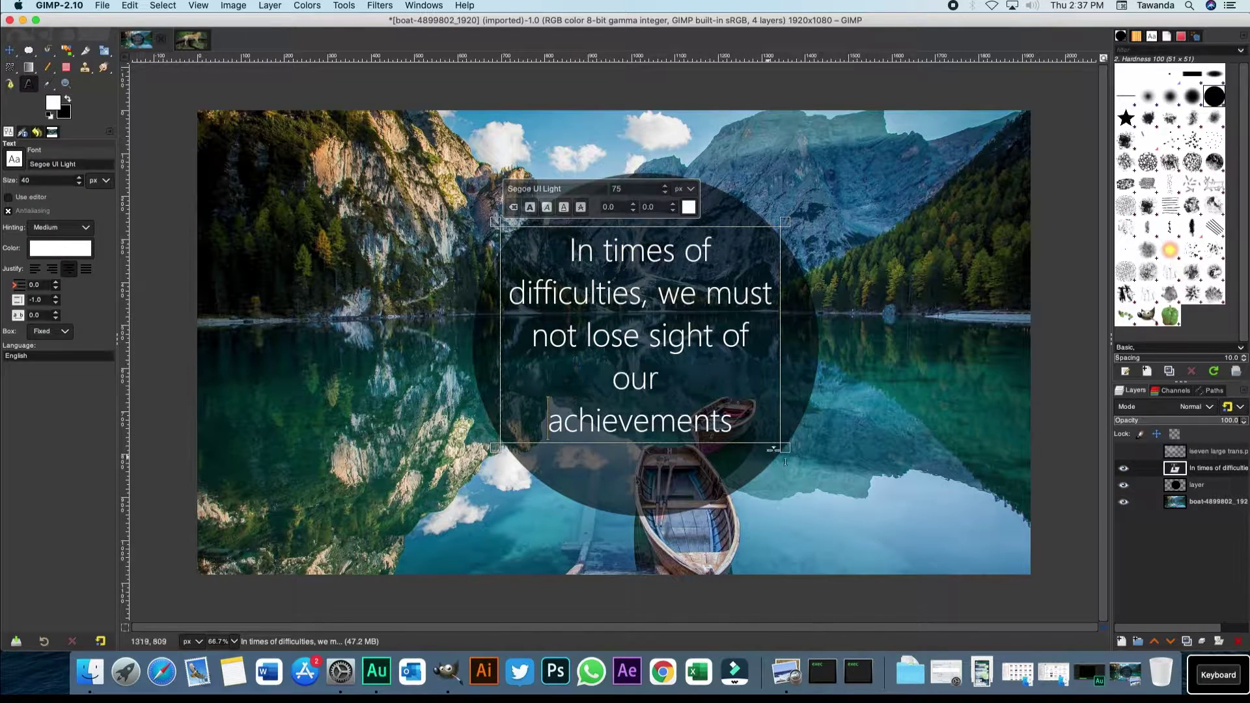
pyautogui.press('Escape')
pyautogui.press('m')
pyautogui.click(581, 252)
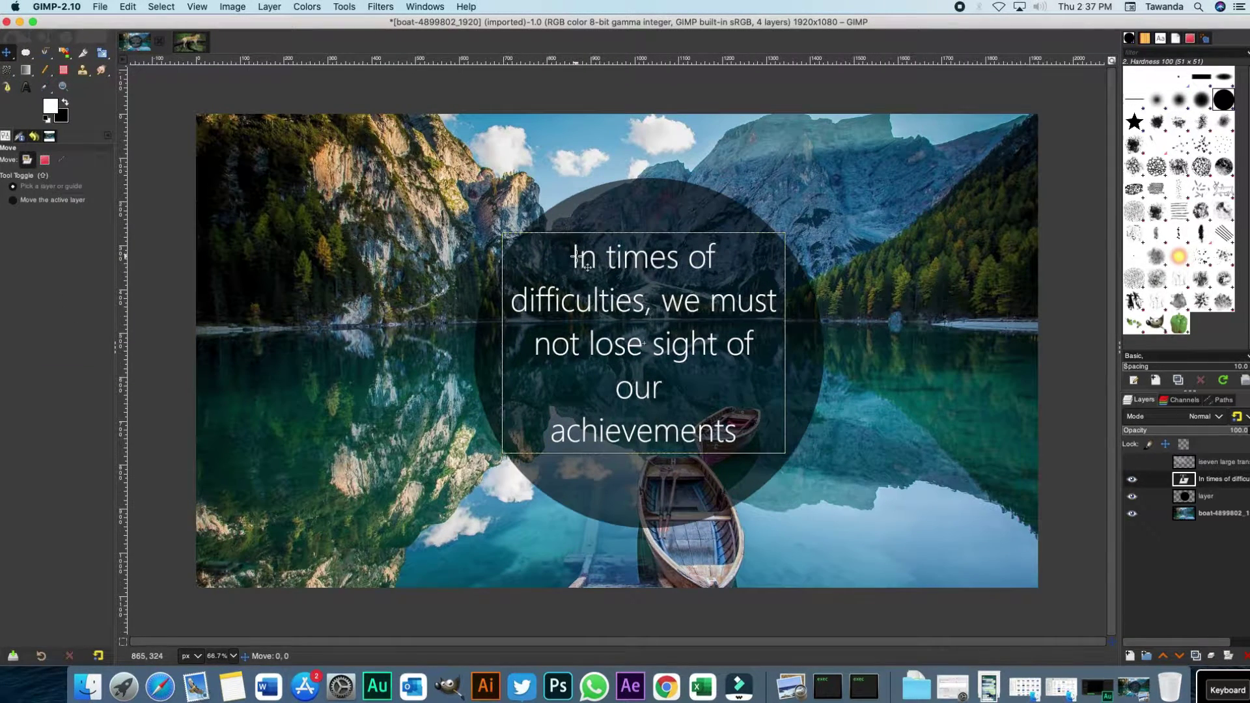
pyautogui.moveTo(574, 256); pyautogui.dragTo(577, 246)
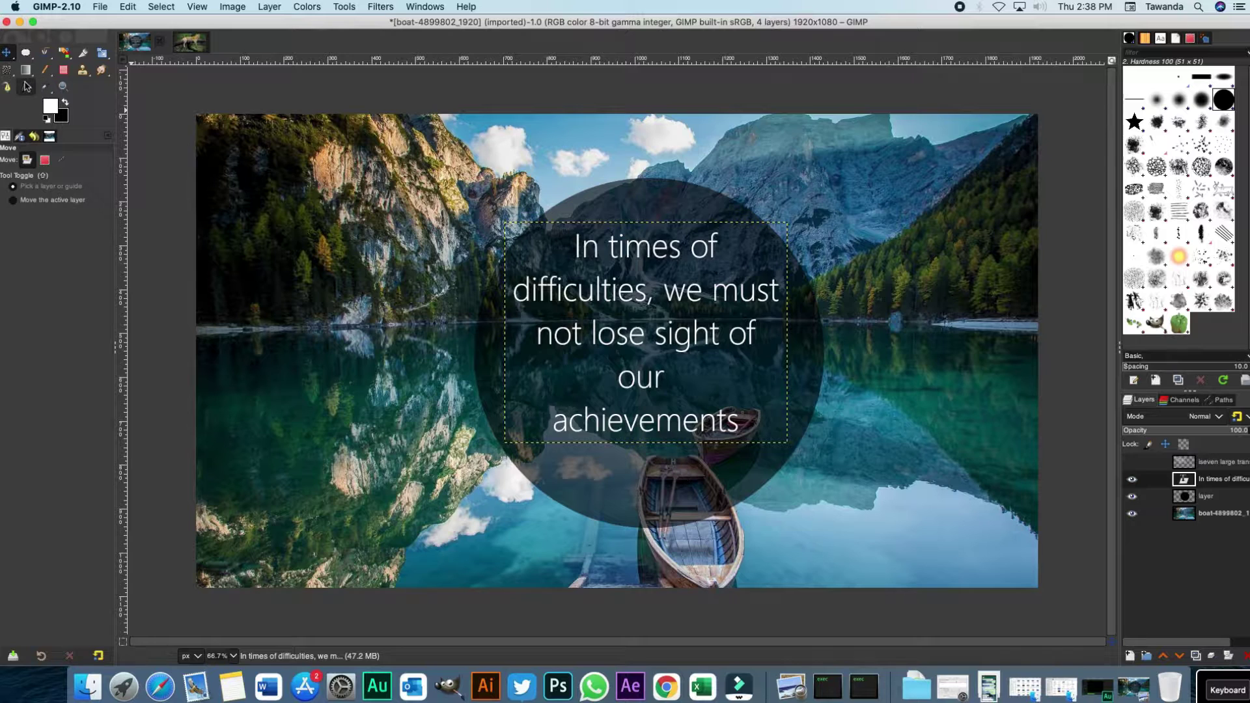
pyautogui.click(26, 85)
# Add an italic size 25 '-Mao Zedong' credit and move it up beneath the quote
pyautogui.click(681, 483)
pyautogui.write('-Mao')
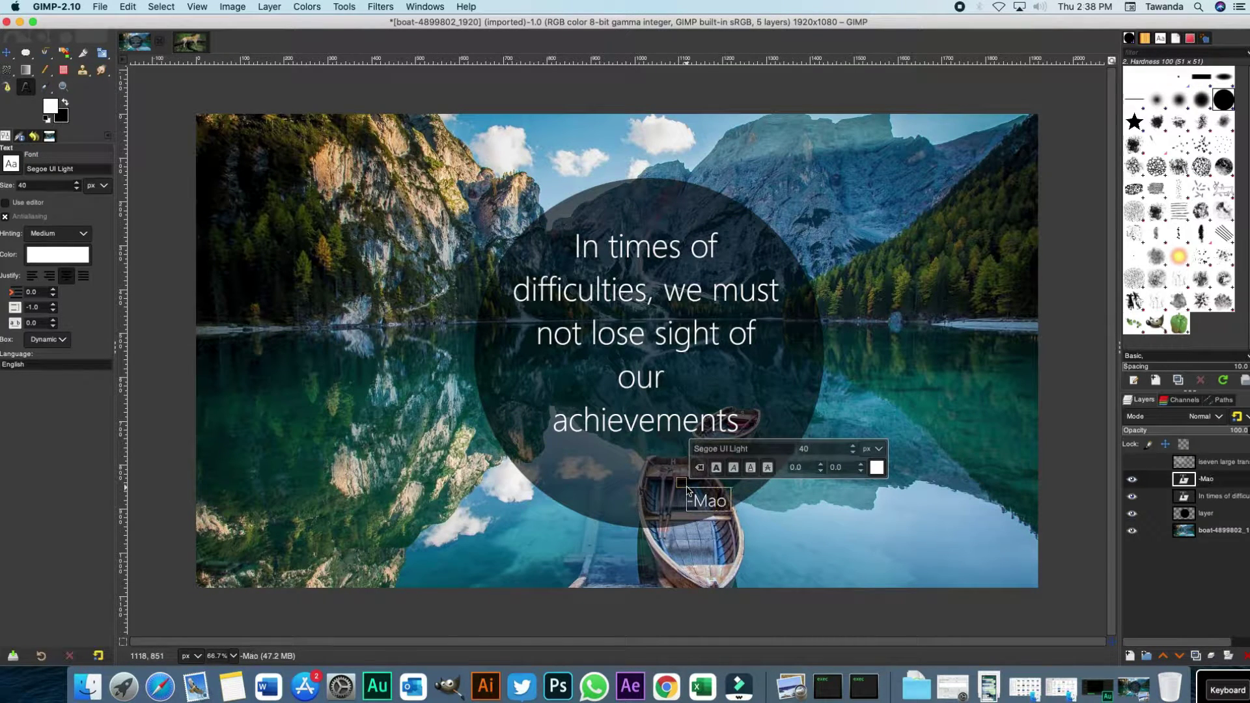
pyautogui.write(' Zedong')
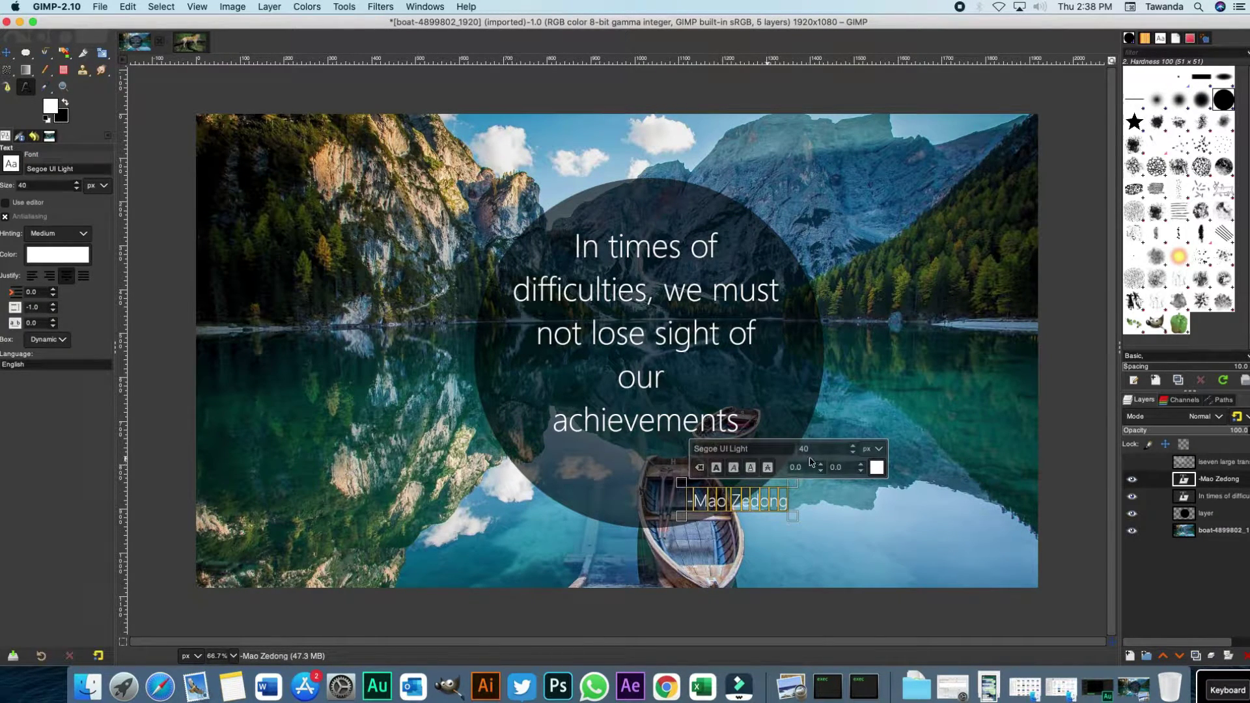
pyautogui.click(853, 454)
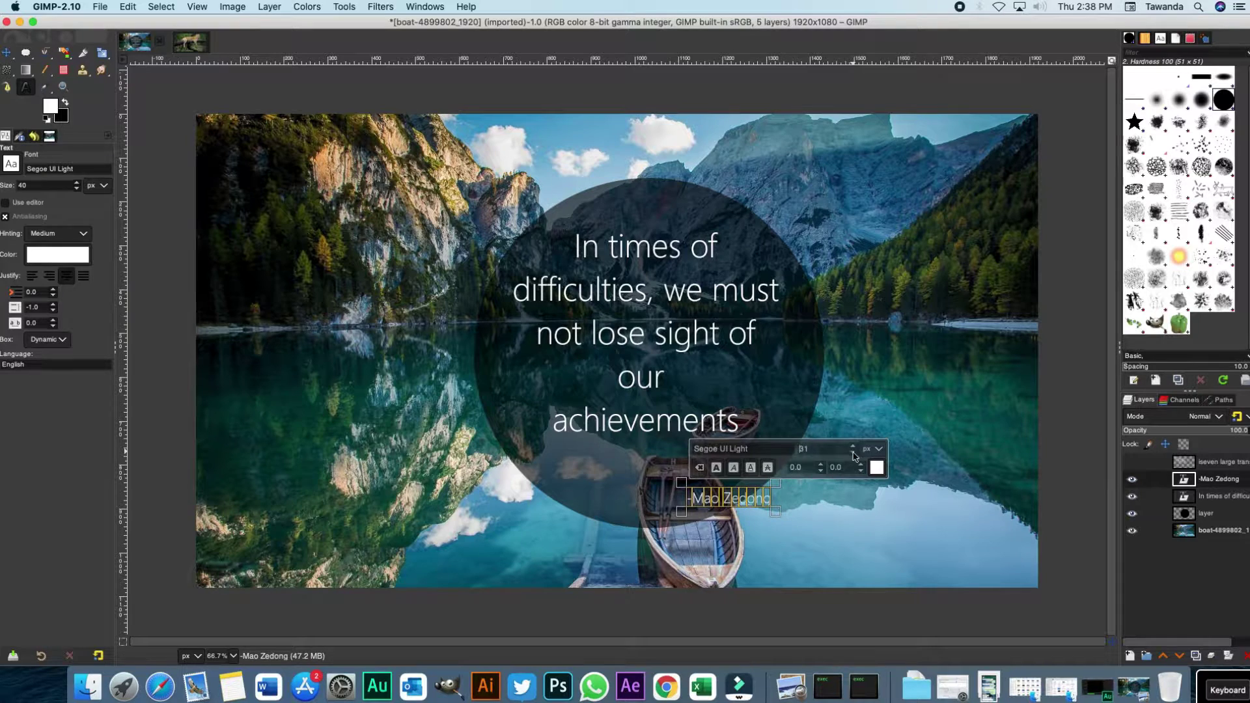
pyautogui.click(734, 467)
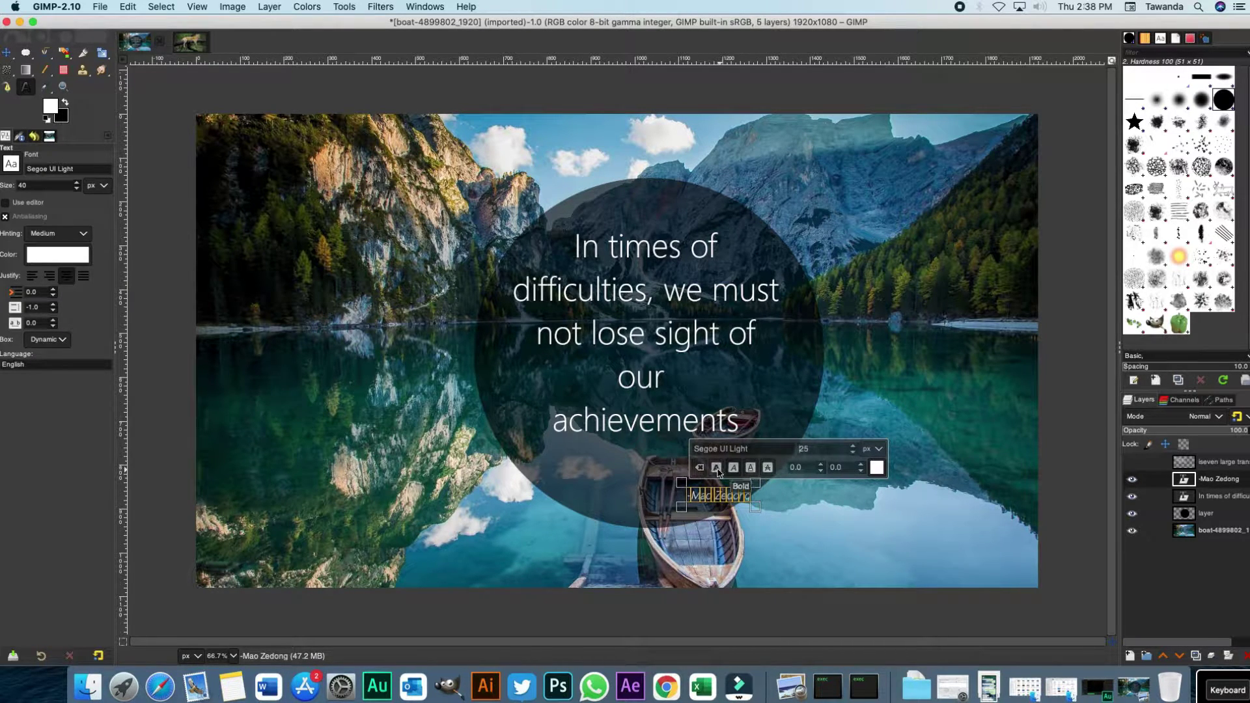
pyautogui.press('m')
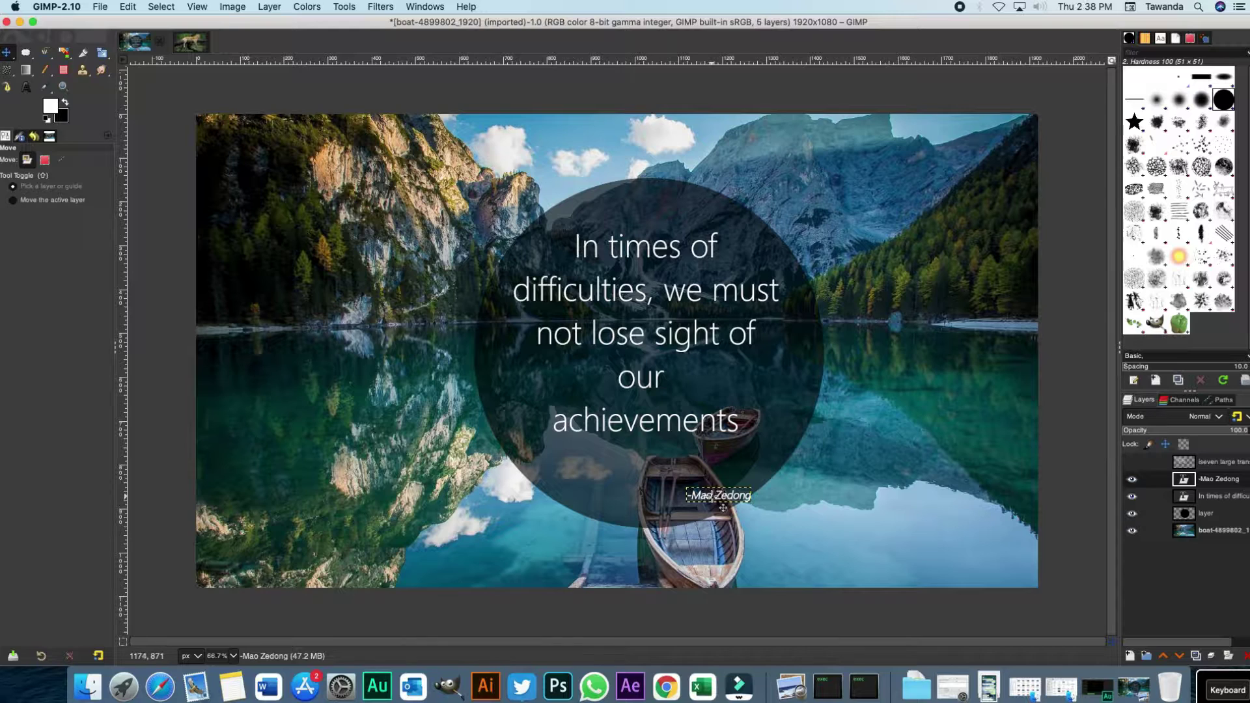
pyautogui.moveTo(723, 507); pyautogui.dragTo(745, 477)
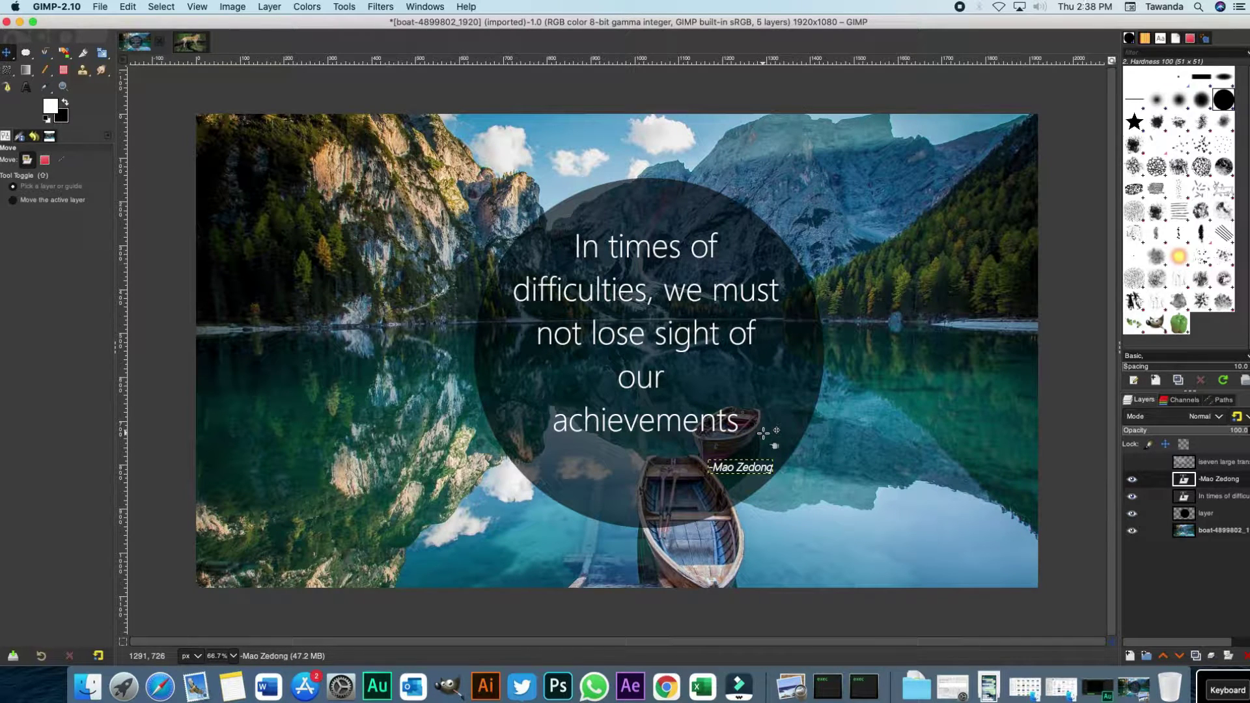
pyautogui.press('t')
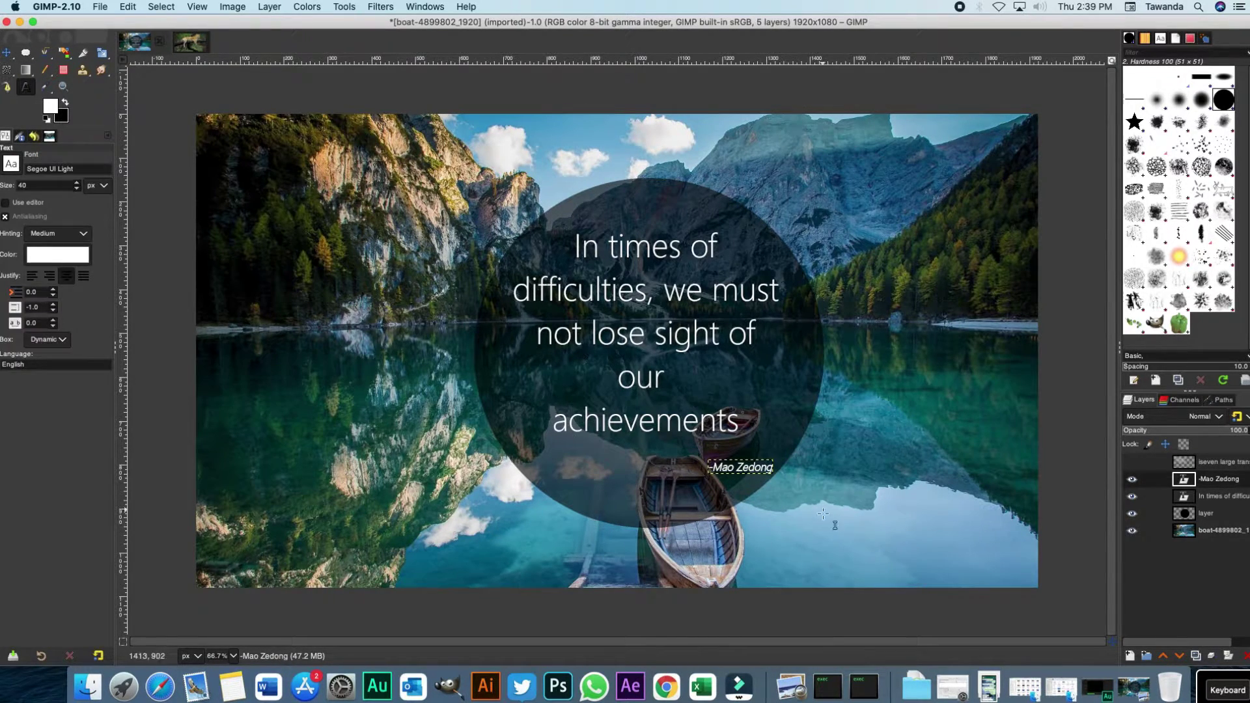
pyautogui.click(838, 523)
# Add a bold, size 30 '#WisdomWednesday' tag at the lower right
pyautogui.write('Wisdom')
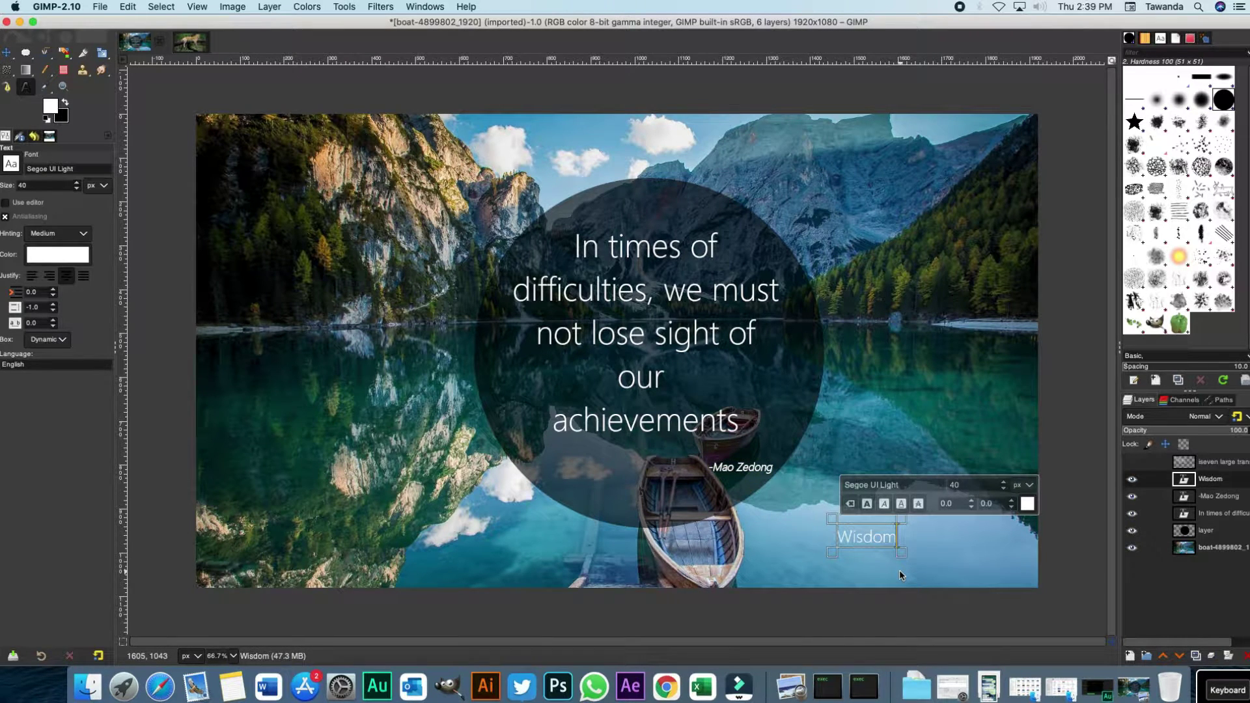
pyautogui.write('Wednesday')
pyautogui.press('Home')
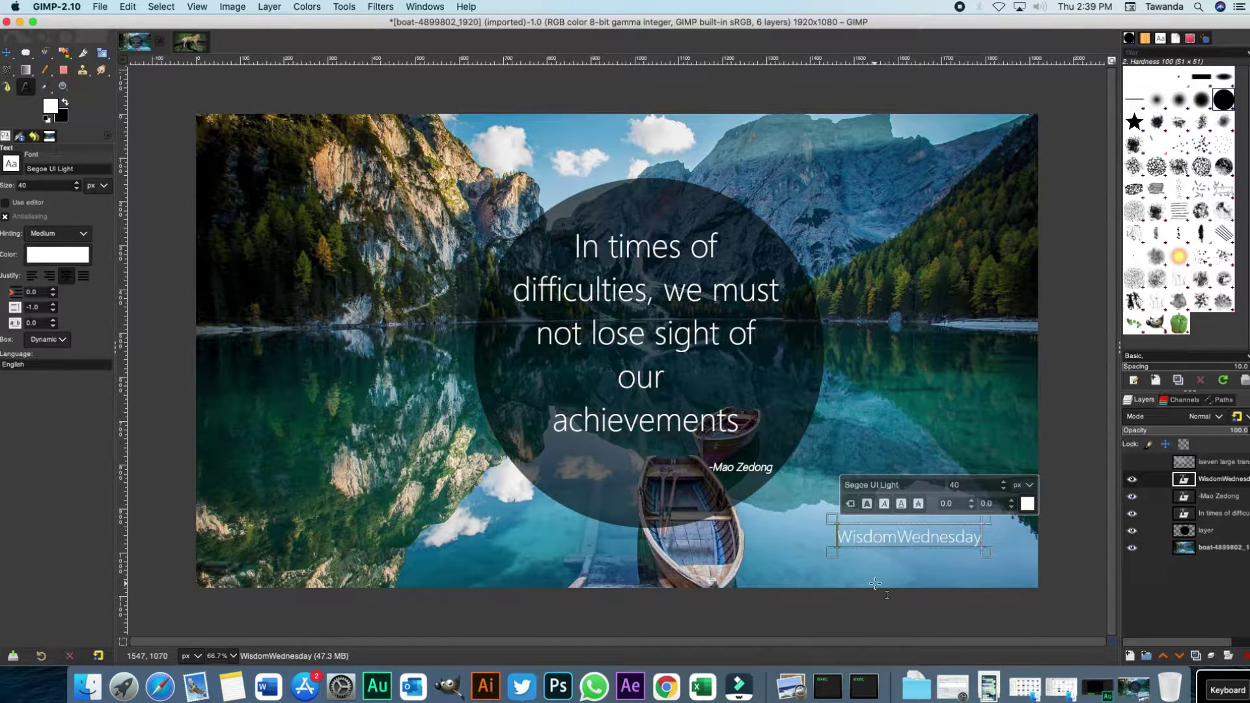
pyautogui.write('#')
pyautogui.hotkey('ctrl', 'a')
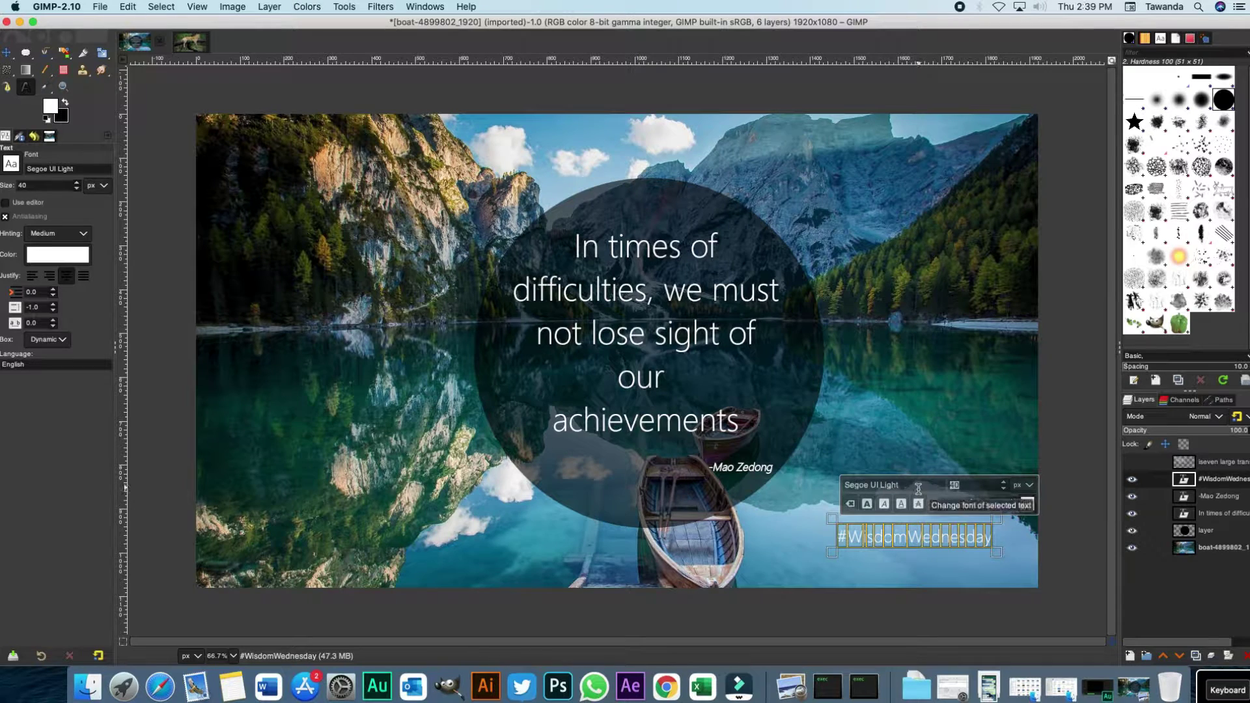
pyautogui.write('30')
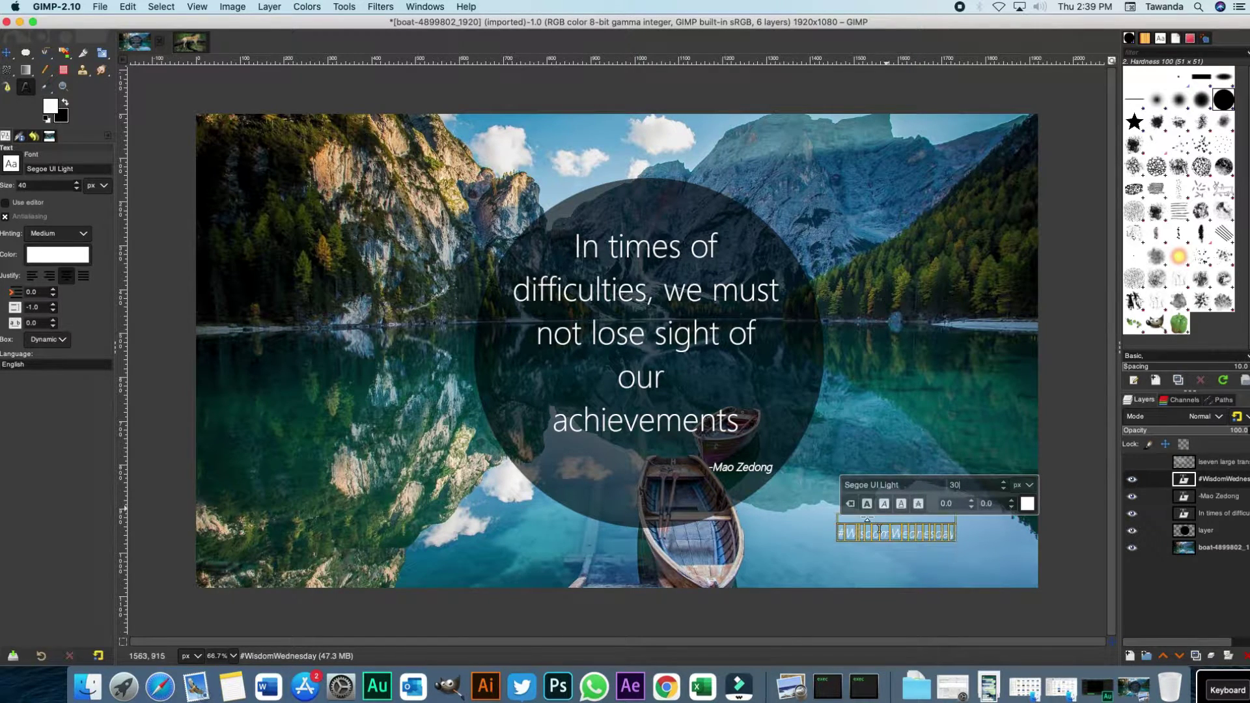
pyautogui.click(867, 504)
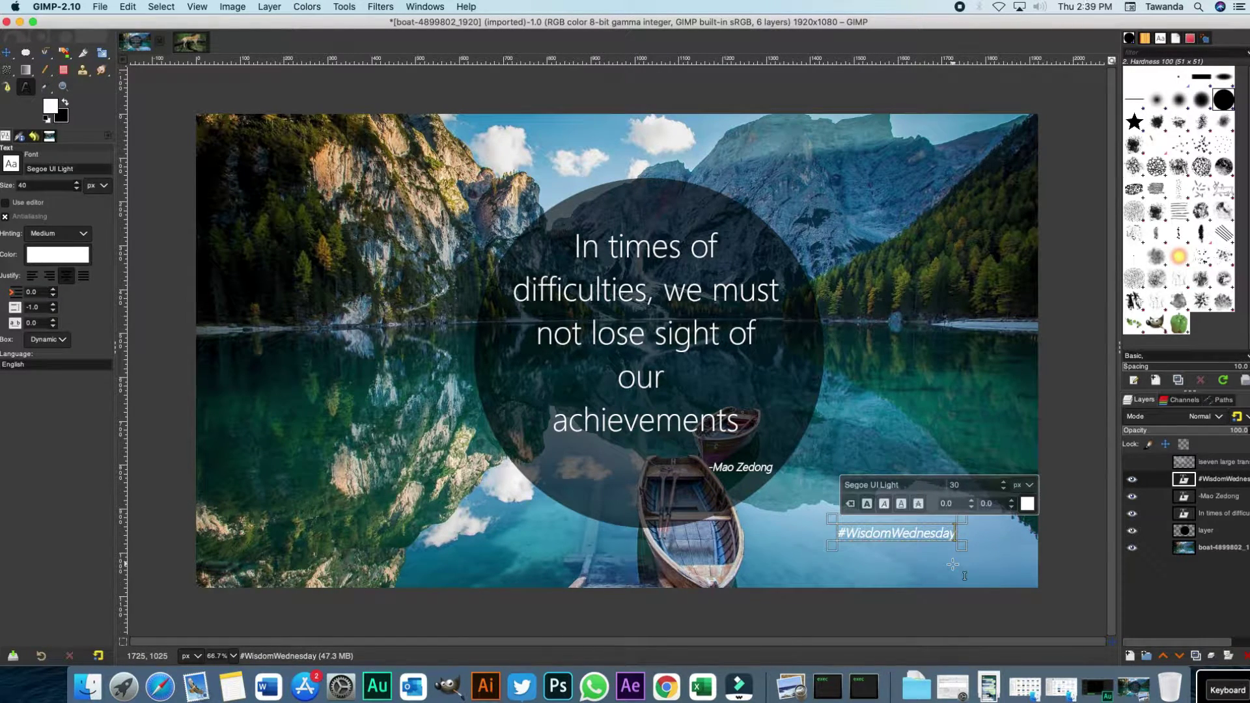
# Compare with the exported boat post in Preview, then switch to the leopard image
pyautogui.click(791, 686)
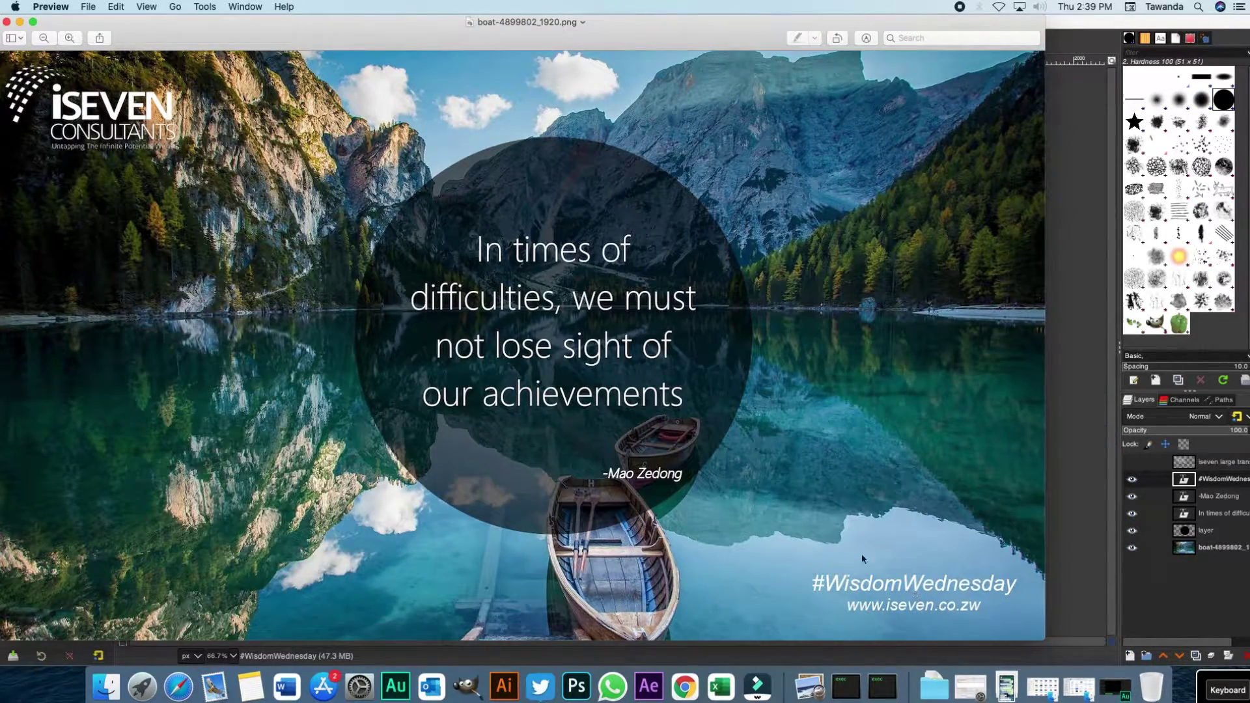
pyautogui.click(21, 22)
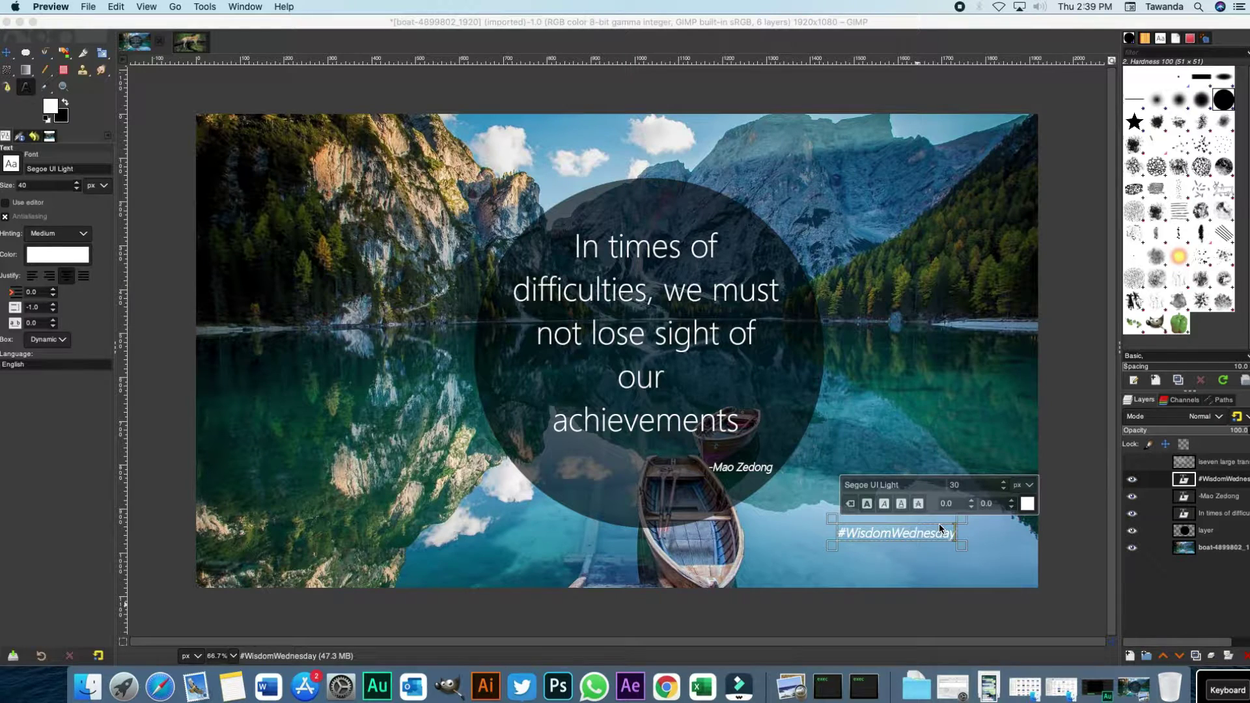
pyautogui.click(953, 534)
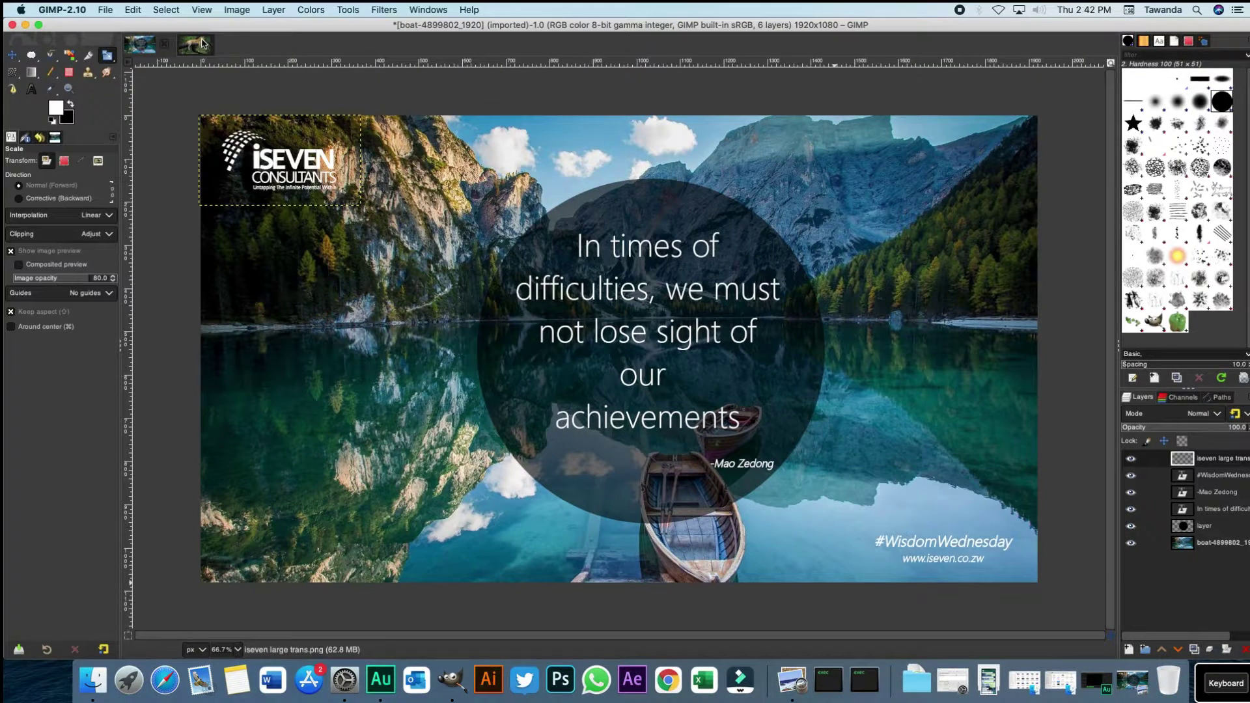
pyautogui.click(194, 45)
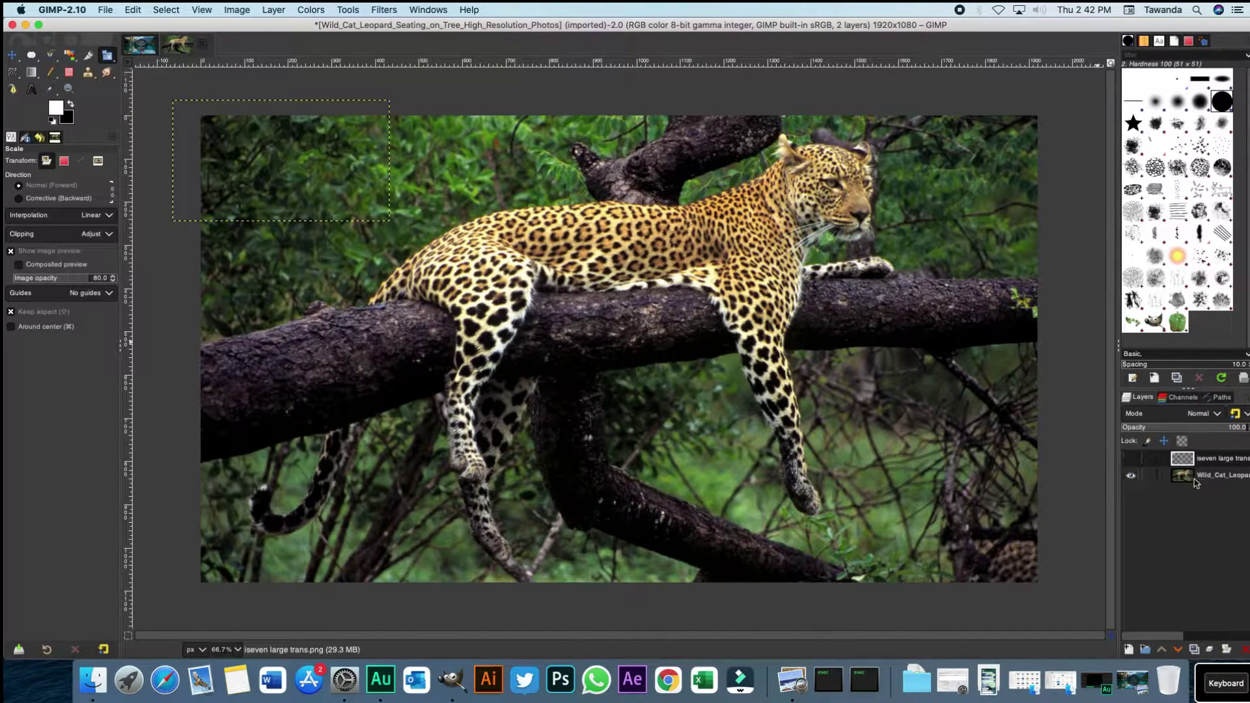
# Select the Wild_Cat_Leopard photo layer in the leopard image's Layers panel
pyautogui.click(1195, 480)
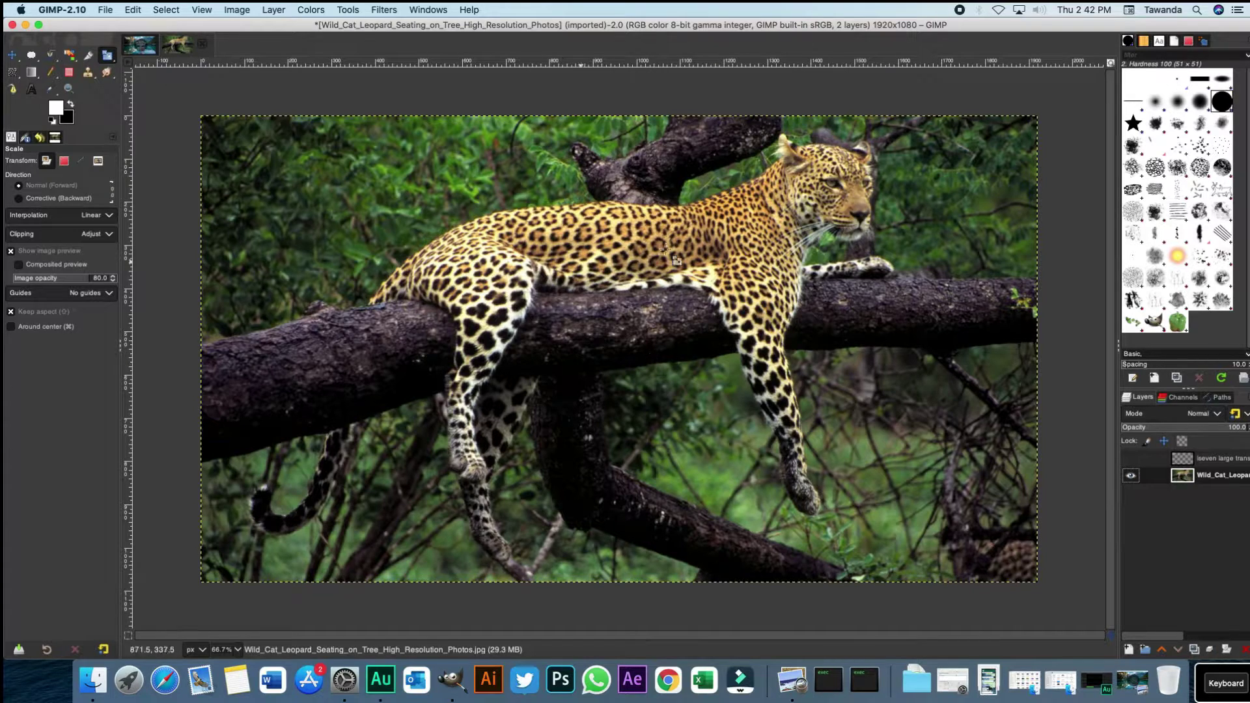
# Duplicate the leopard photo layer, keep the copy and logo hidden, and reselect the original layer
pyautogui.rightClick(1179, 485)
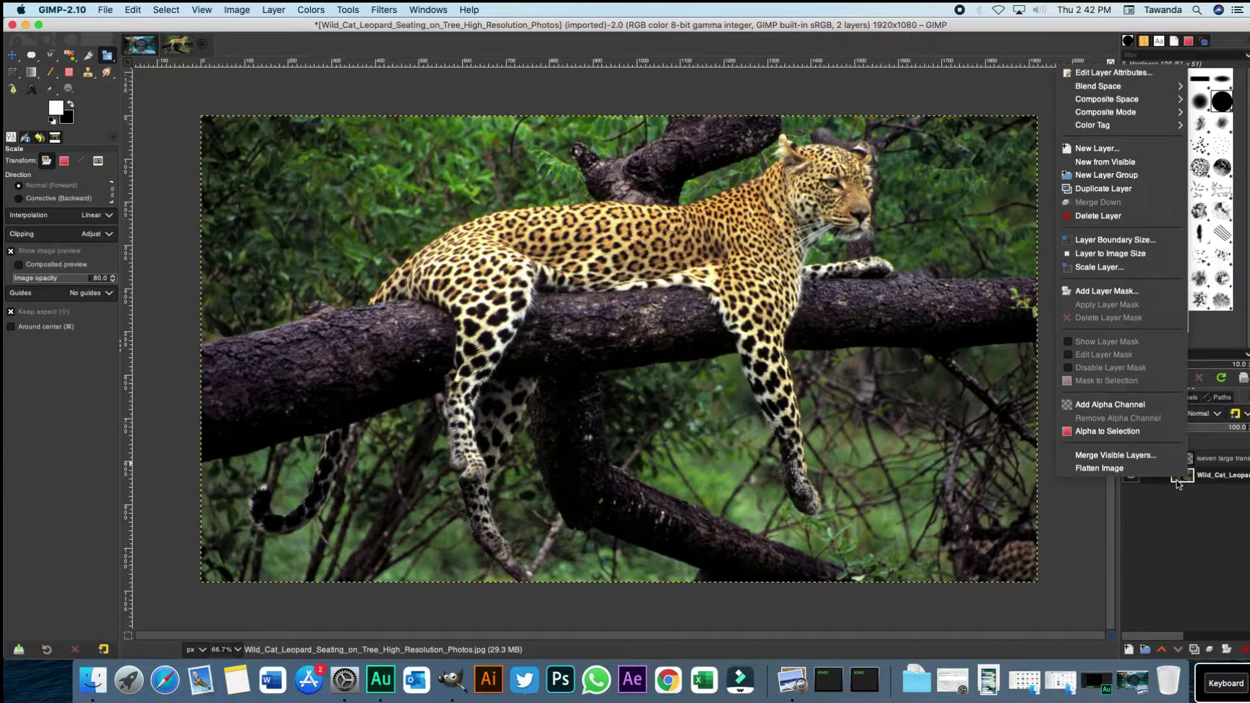
pyautogui.click(1109, 189)
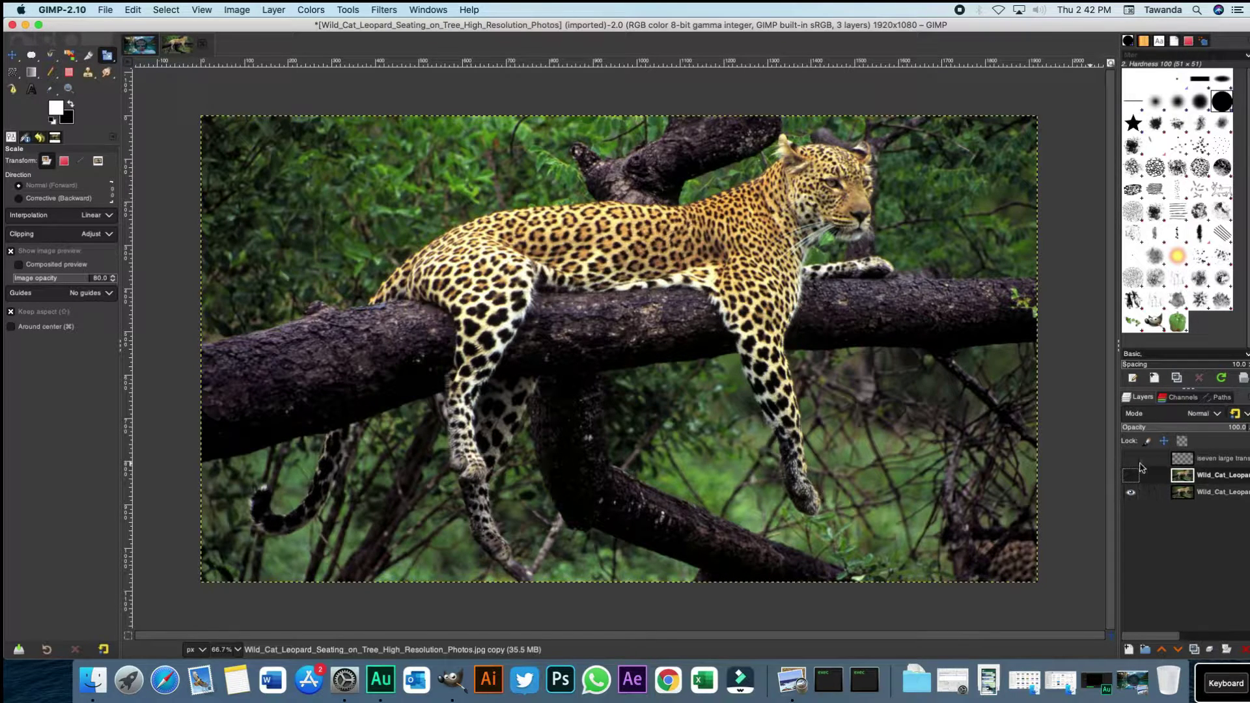
pyautogui.click(1131, 459)
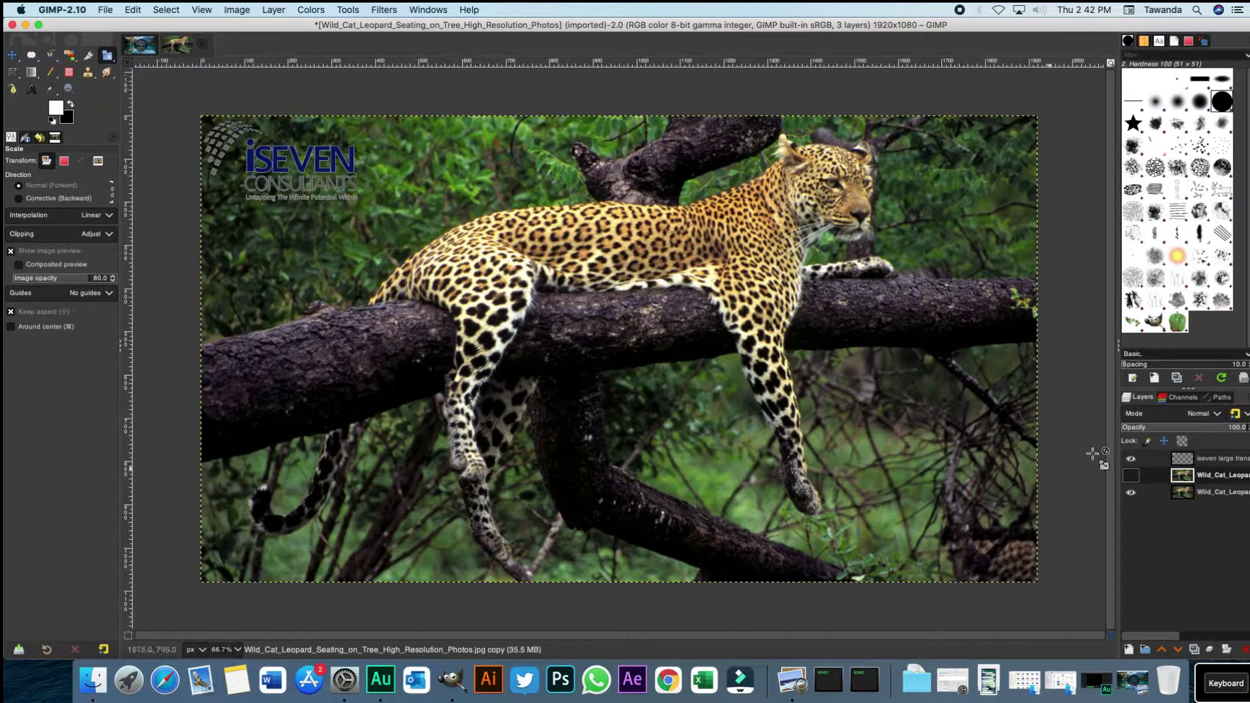
pyautogui.click(1132, 460)
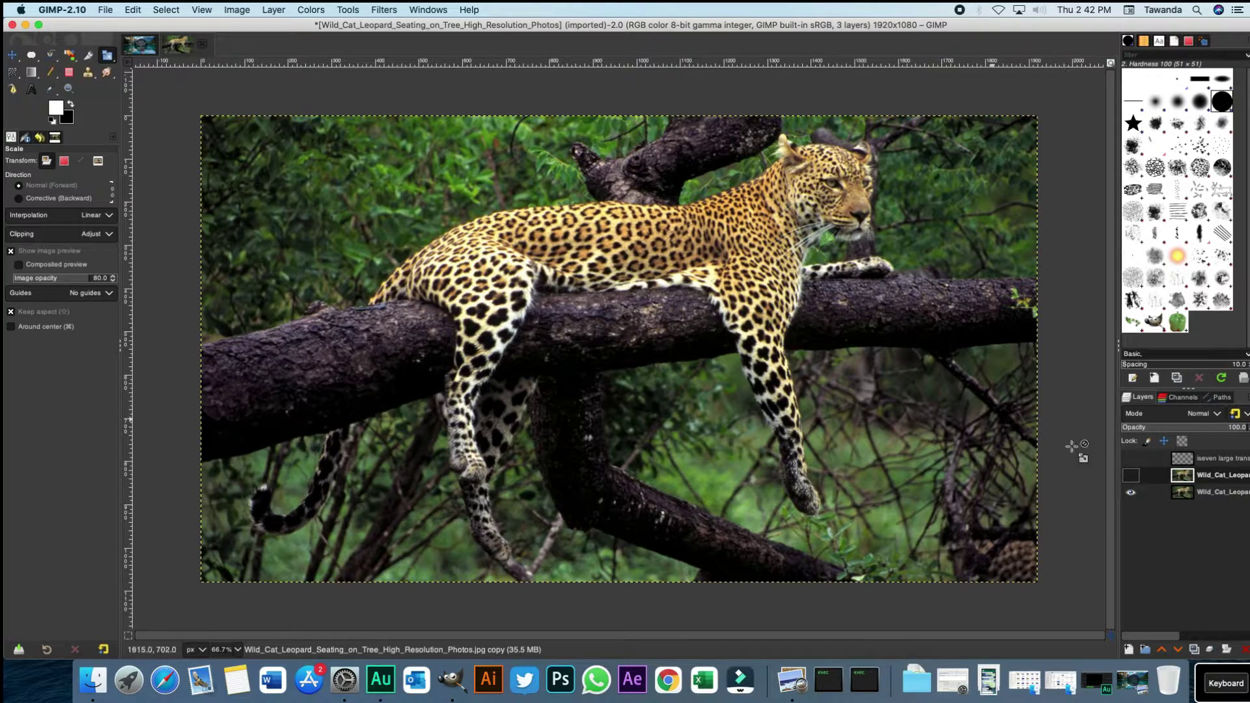
pyautogui.click(1180, 497)
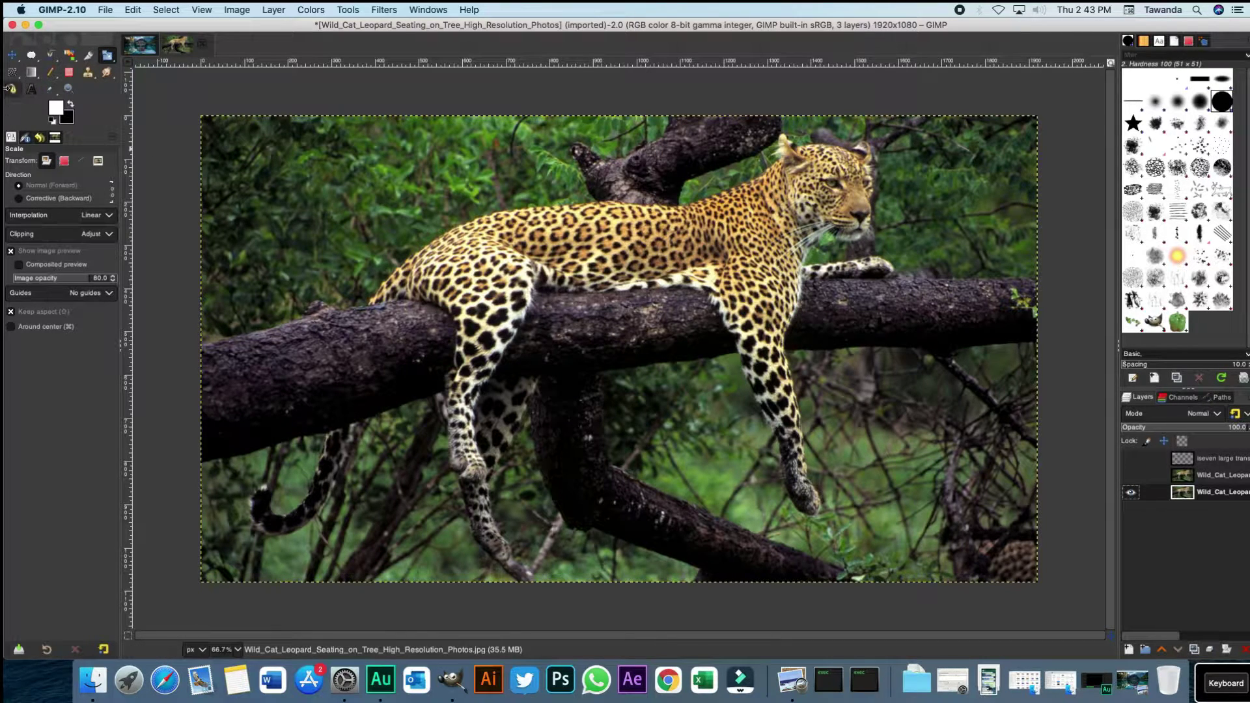
# Flip the original leopard photo horizontally with the Flip tool
pyautogui.click(106, 58)
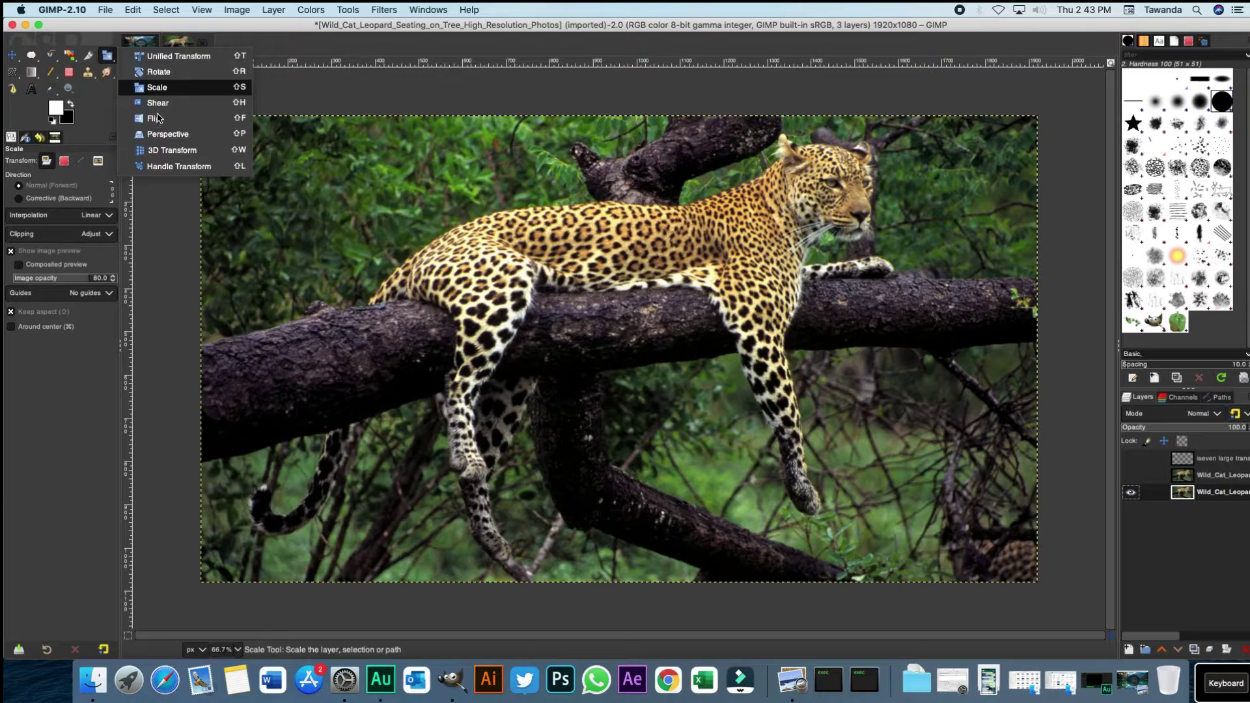
pyautogui.click(160, 121)
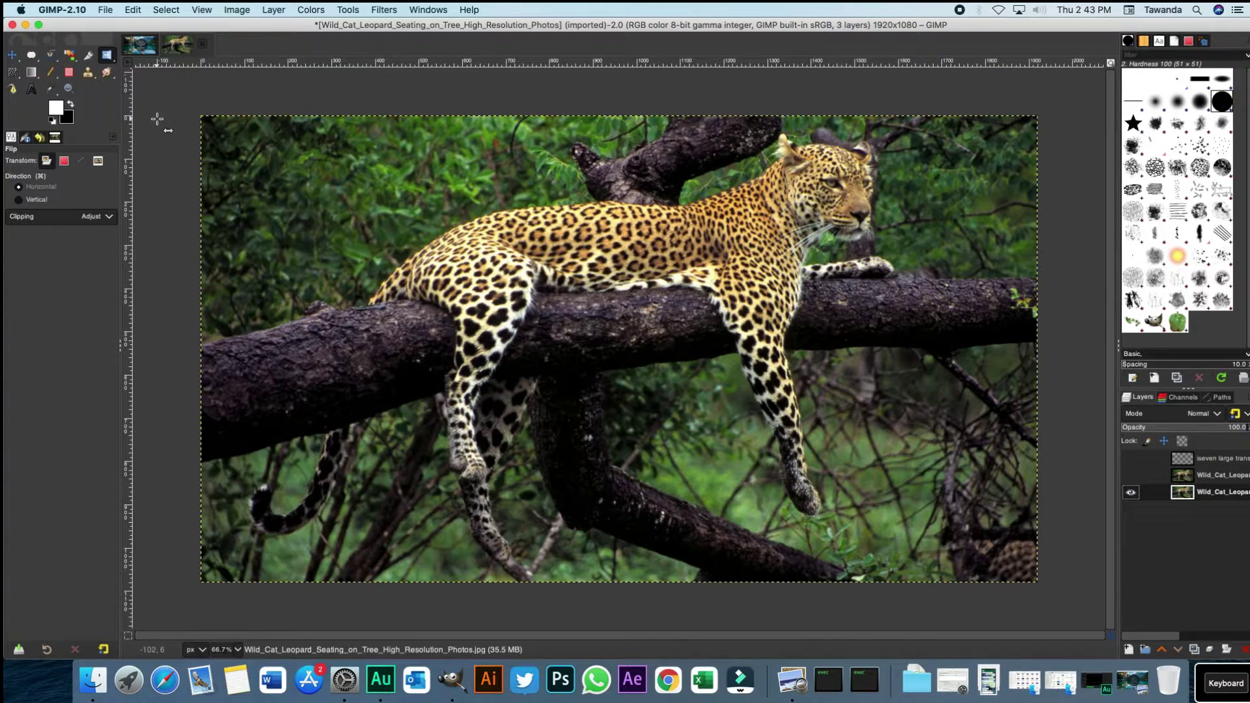
pyautogui.click(488, 182)
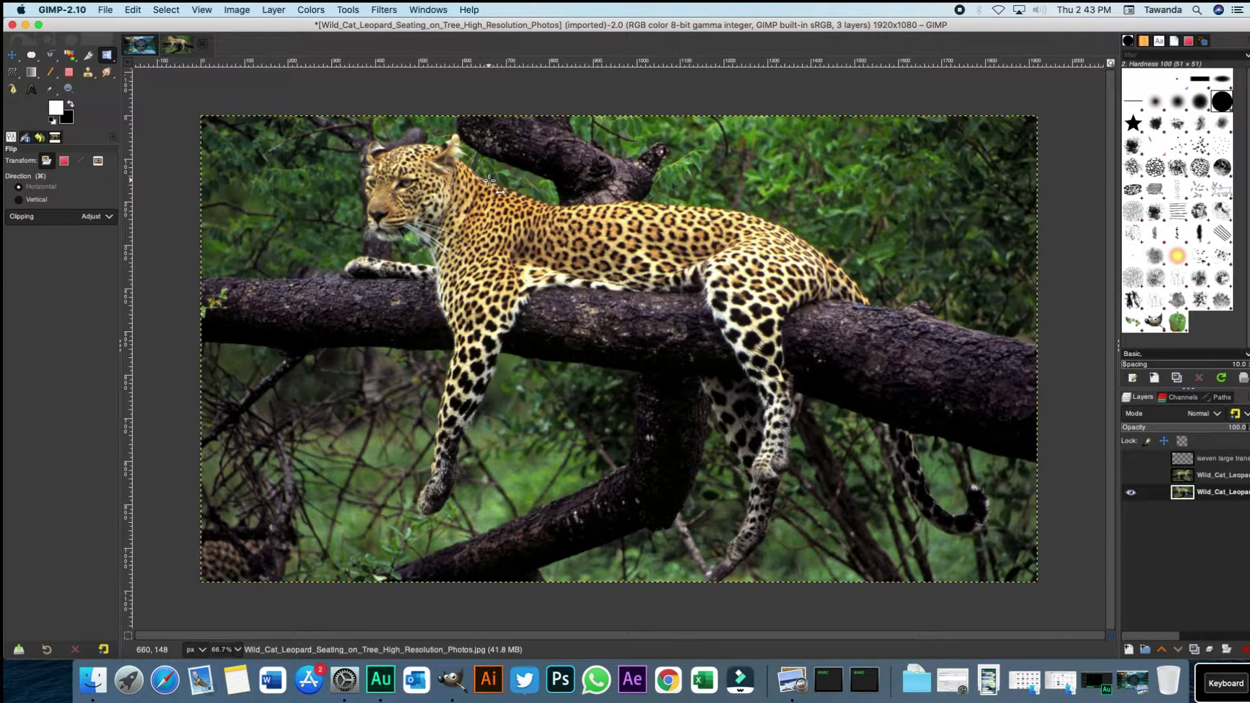
# Flip the copy layer horizontally too, then hide it and reselect the original leopard layer
pyautogui.click(1130, 476)
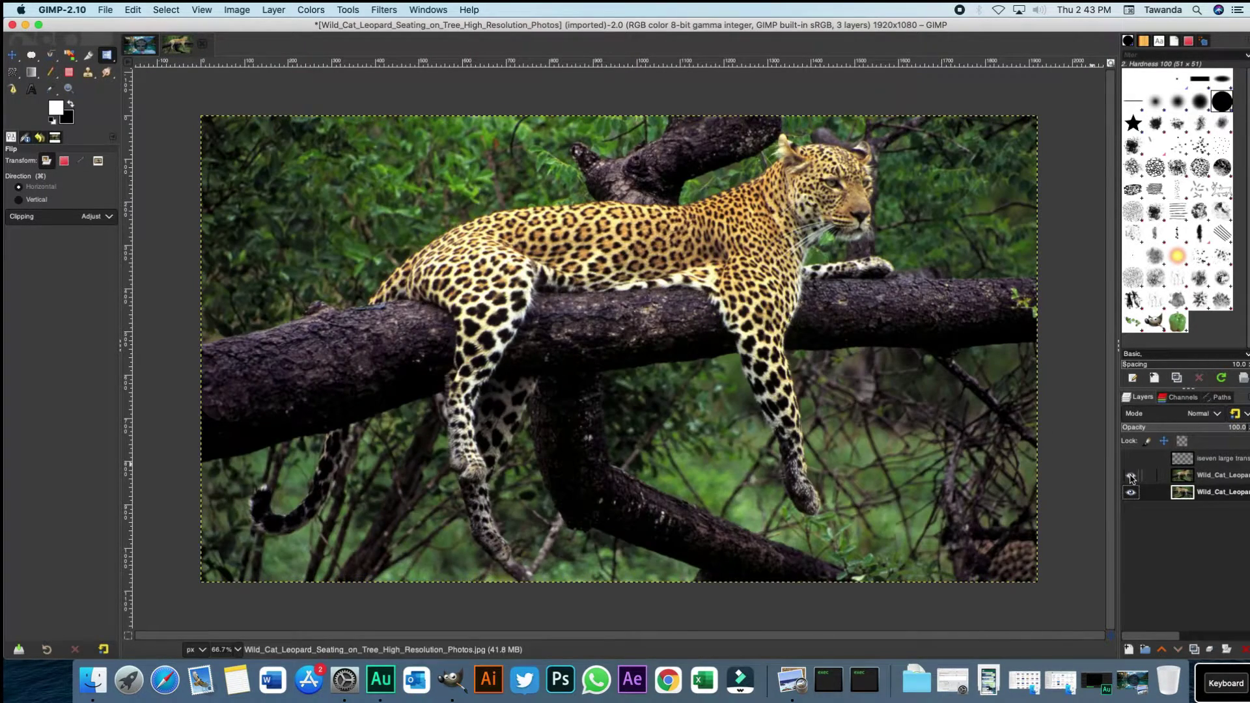
pyautogui.click(1131, 476)
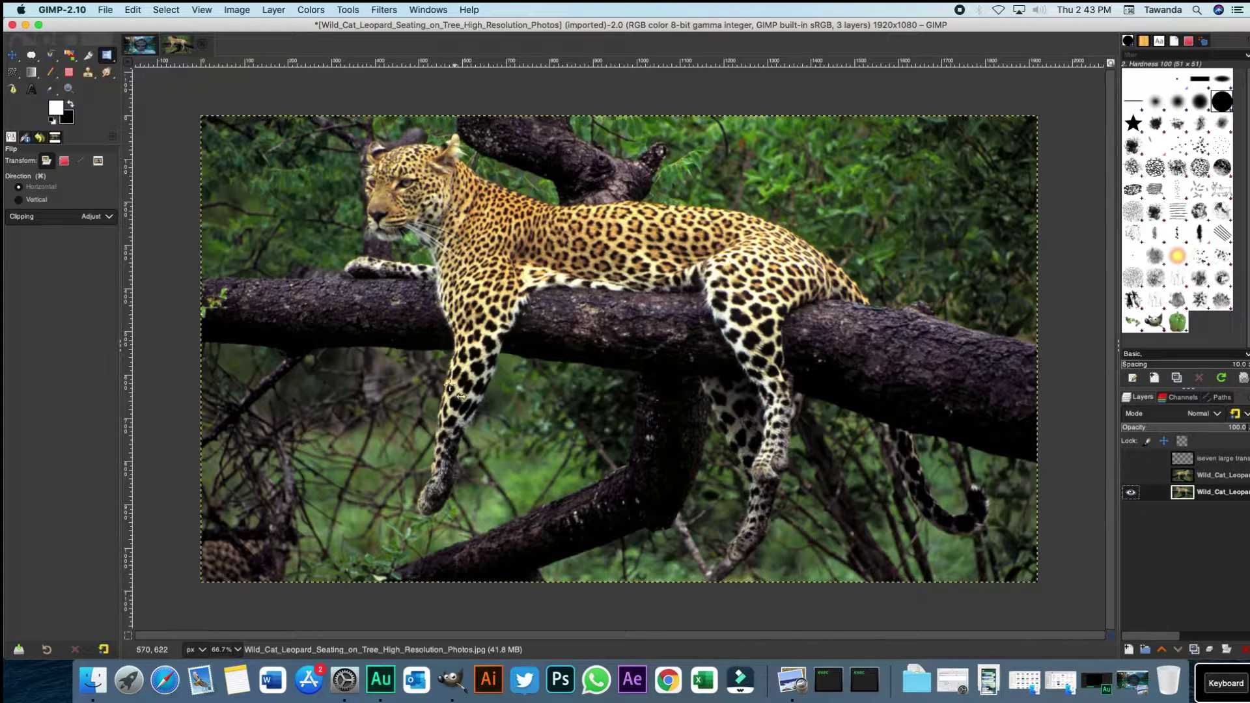
pyautogui.click(1131, 476)
pyautogui.click(1197, 479)
pyautogui.click(627, 311)
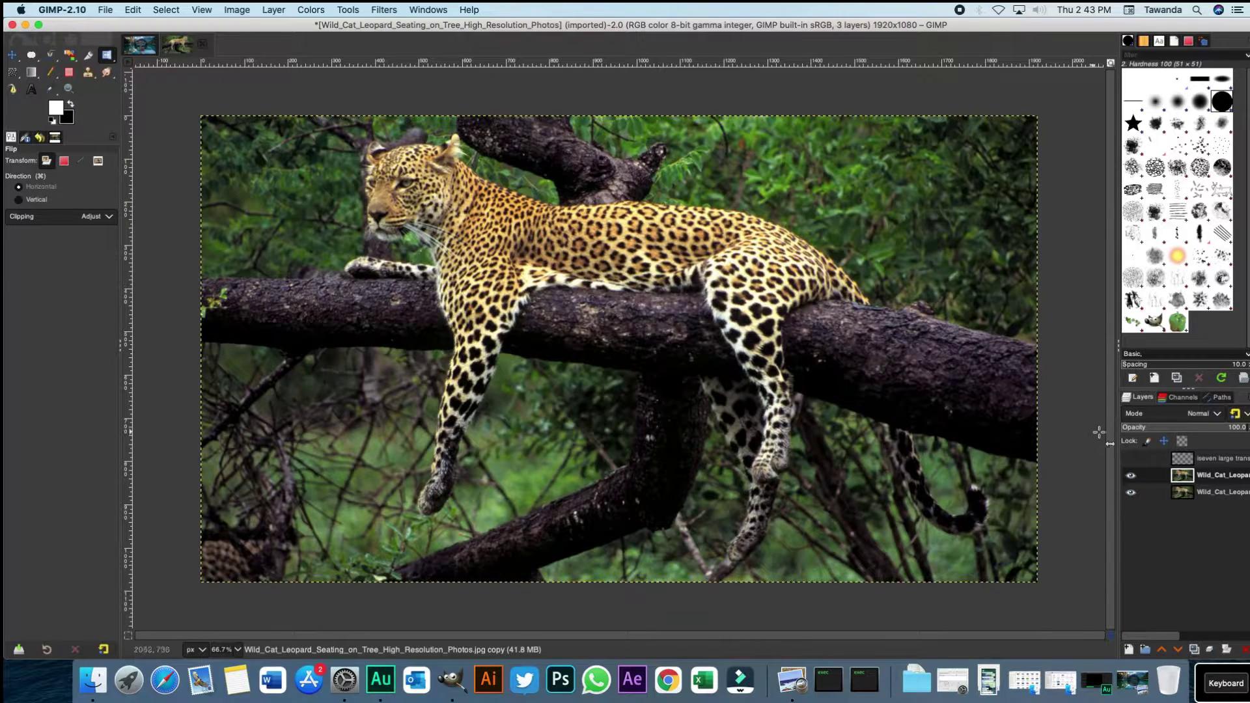
pyautogui.click(1131, 476)
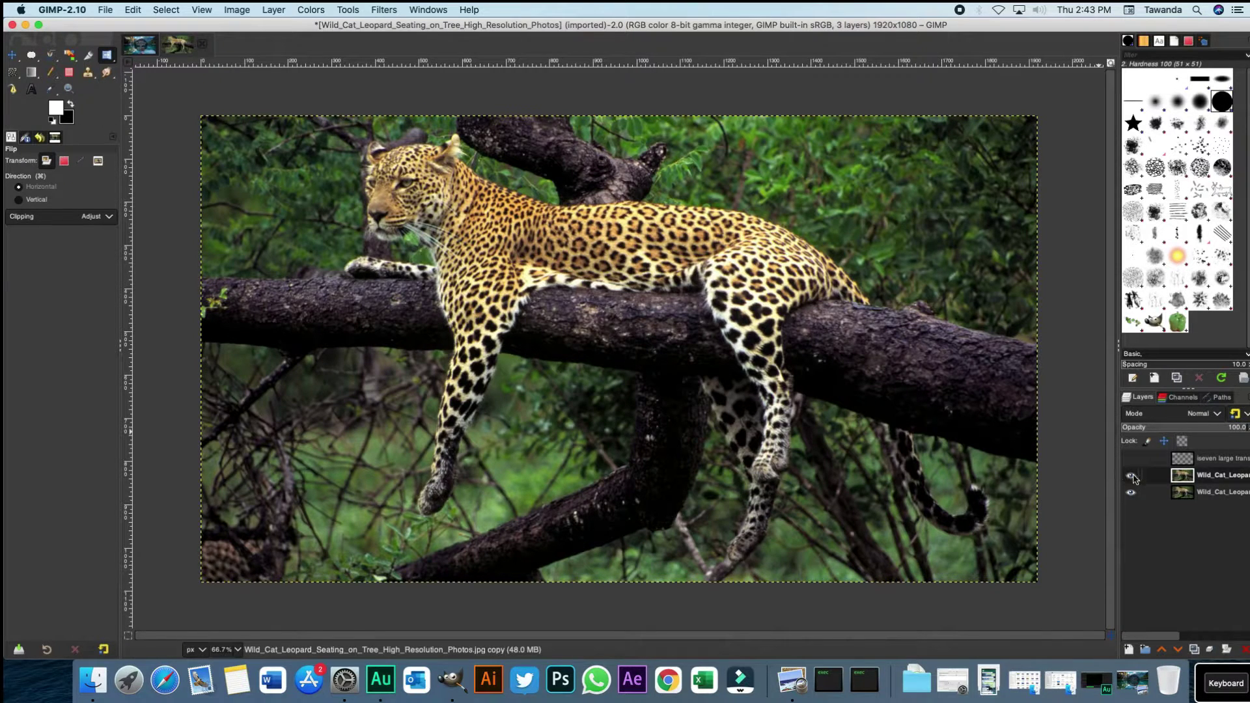
pyautogui.click(1206, 497)
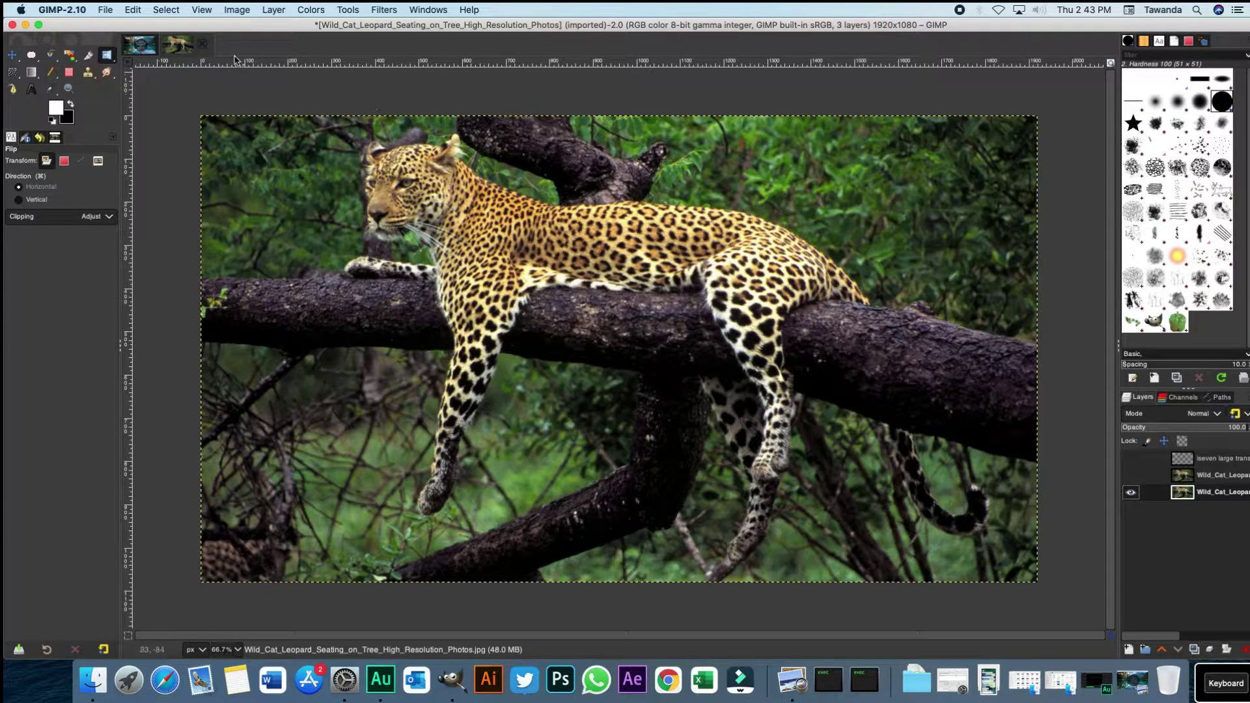
# Desaturate the leopard photo to grayscale
pyautogui.click(320, 12)
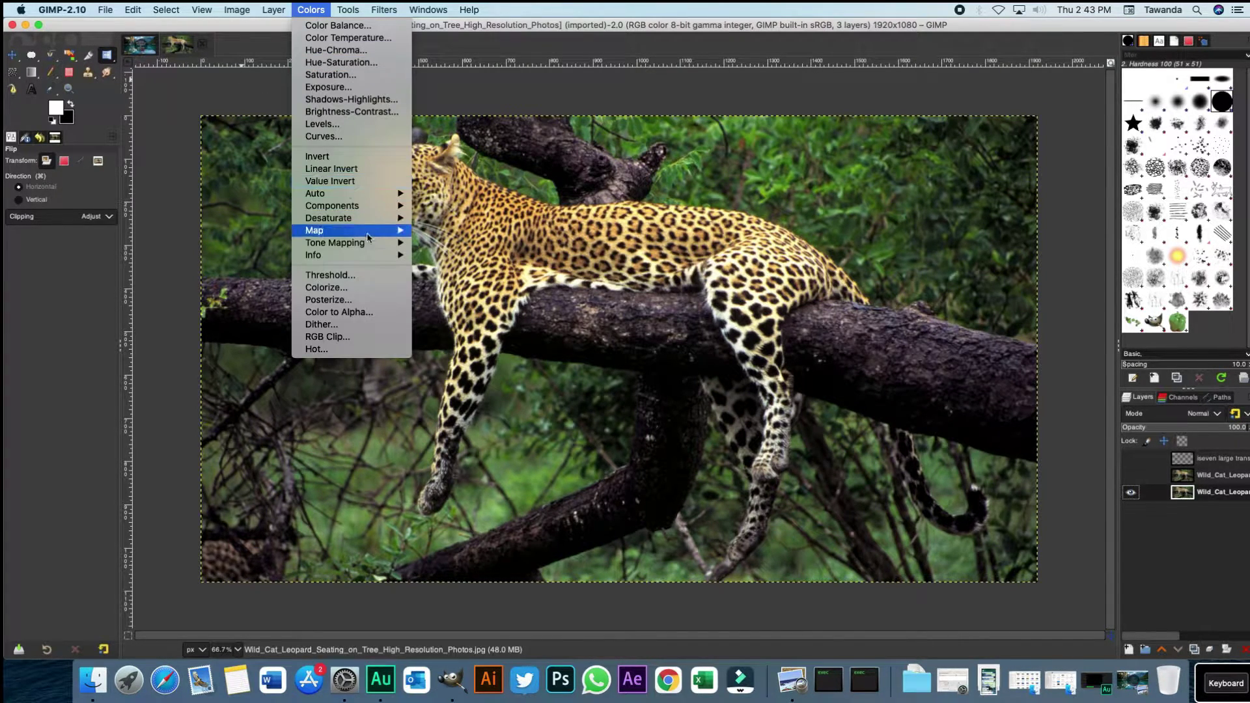
pyautogui.moveTo(371, 221)
pyautogui.click(474, 231)
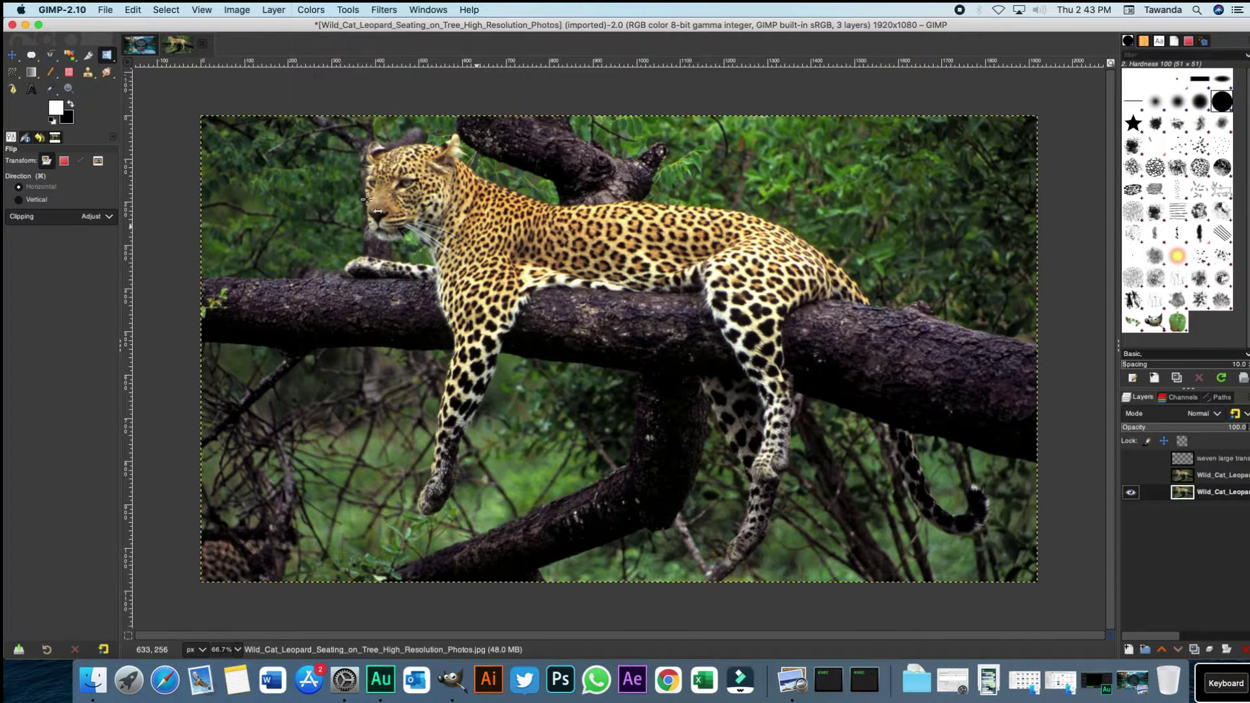
pyautogui.click(222, 139)
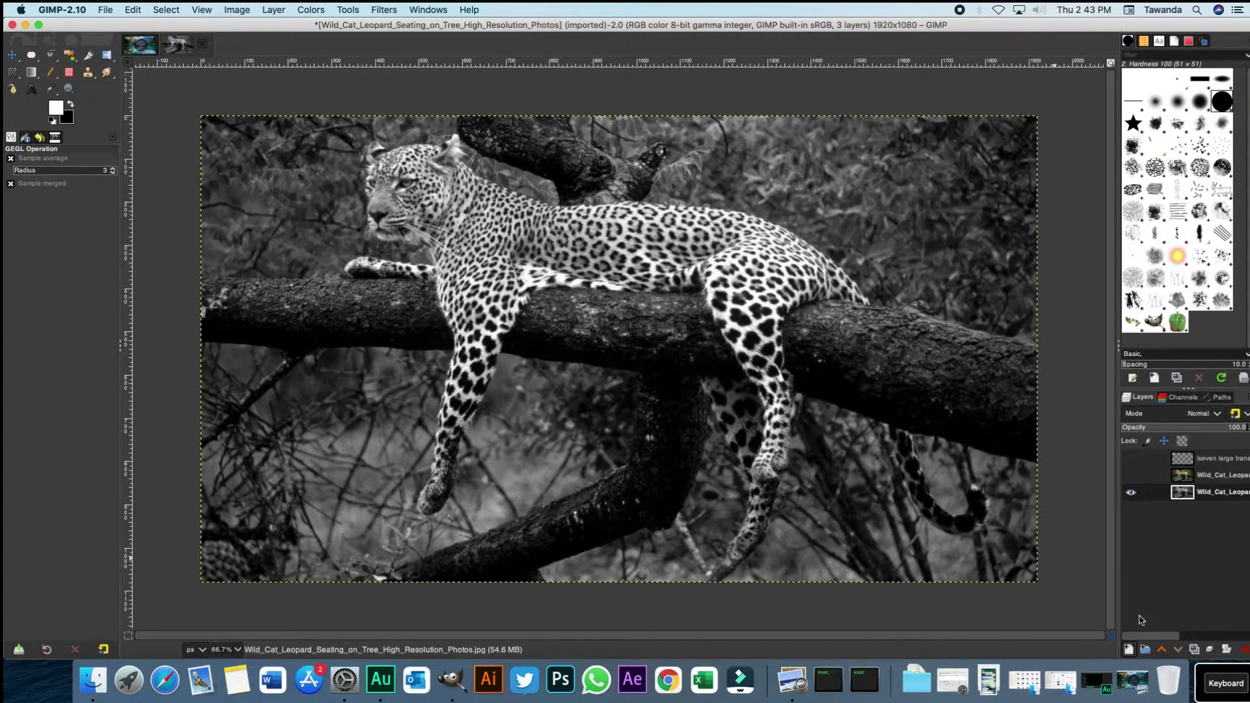
# Add a new transparent layer and move it above the leopard photo layer
pyautogui.press('super+shift+n')
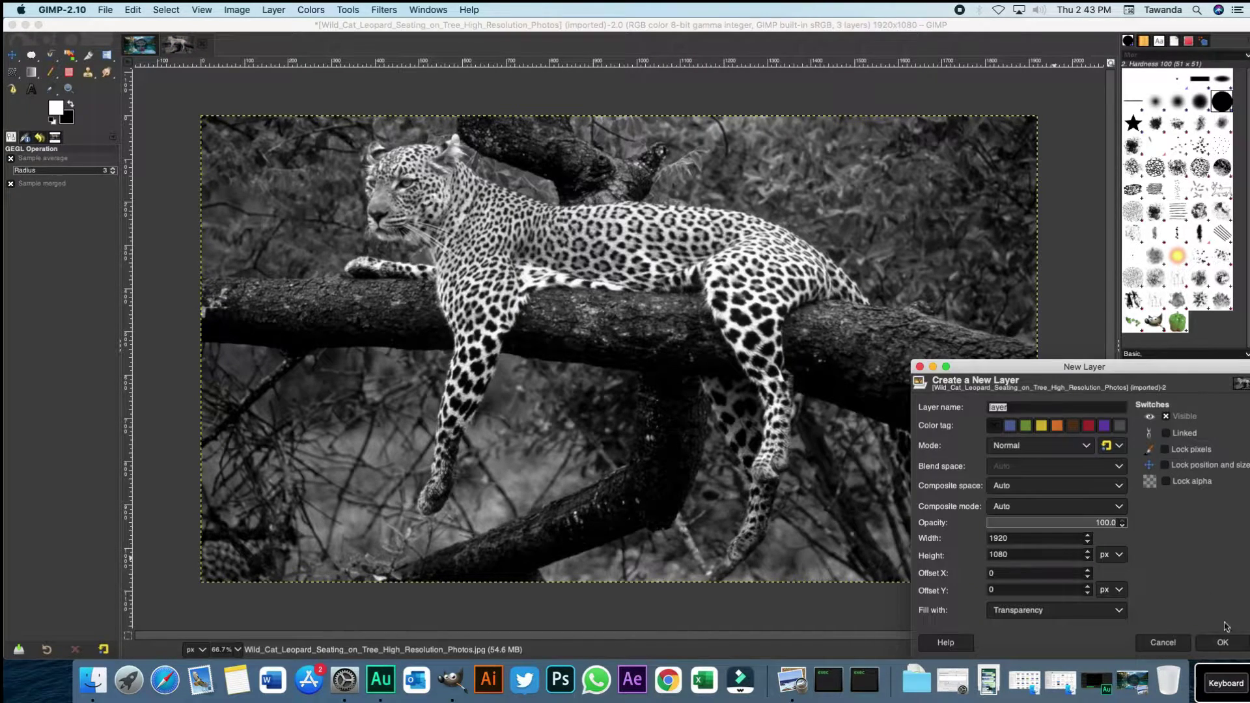
pyautogui.click(1224, 645)
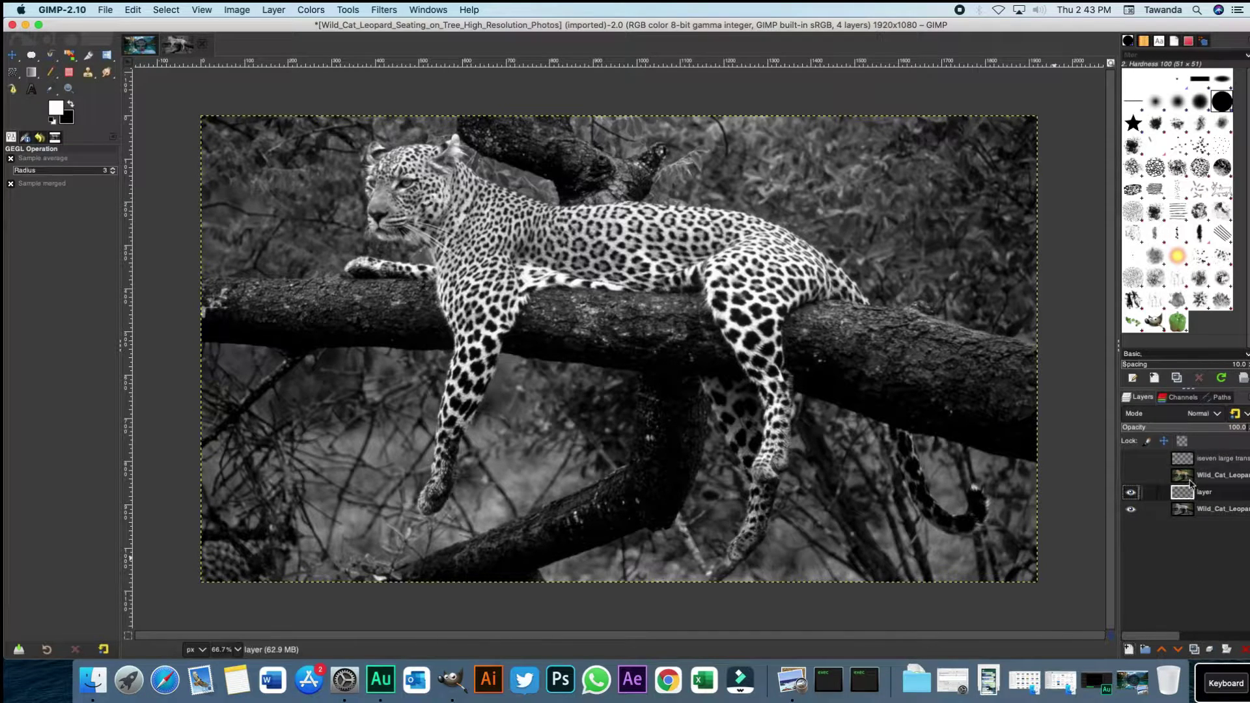
pyautogui.moveTo(1191, 476); pyautogui.dragTo(1198, 504)
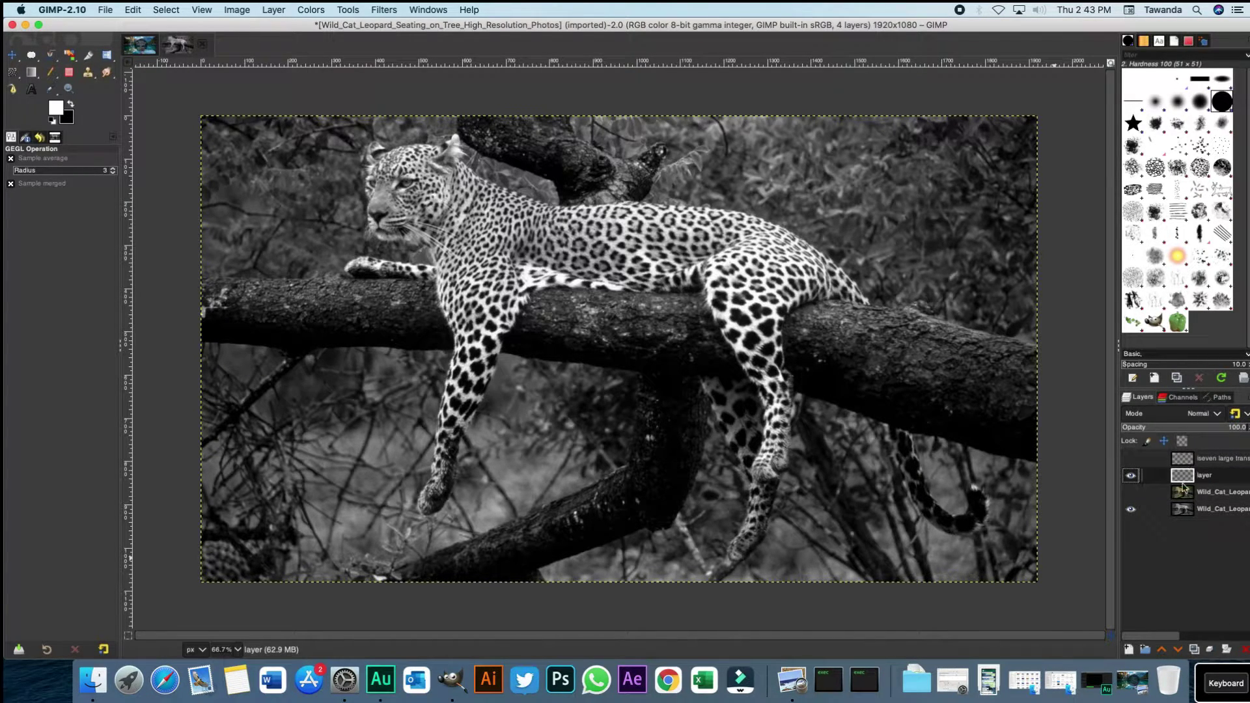
# Set up the Gradient tool with a dark blue 00107f foreground and the FG to Transparent gradient
pyautogui.click(31, 73)
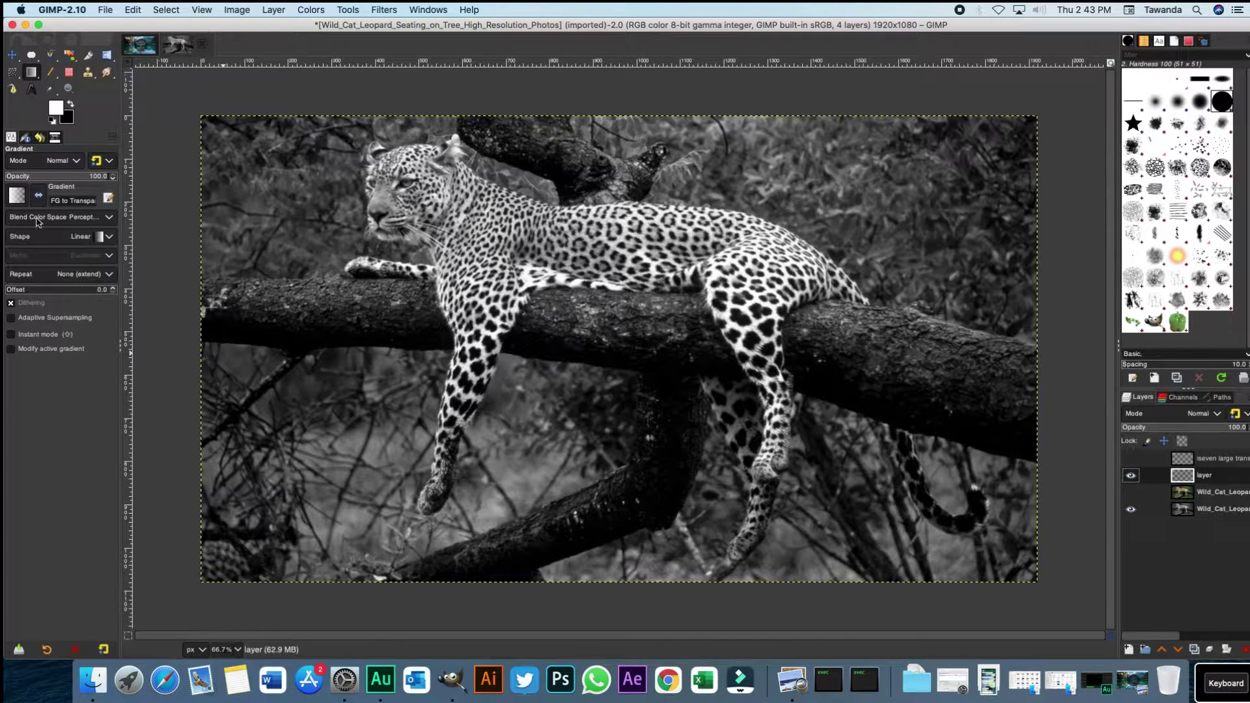
pyautogui.click(57, 111)
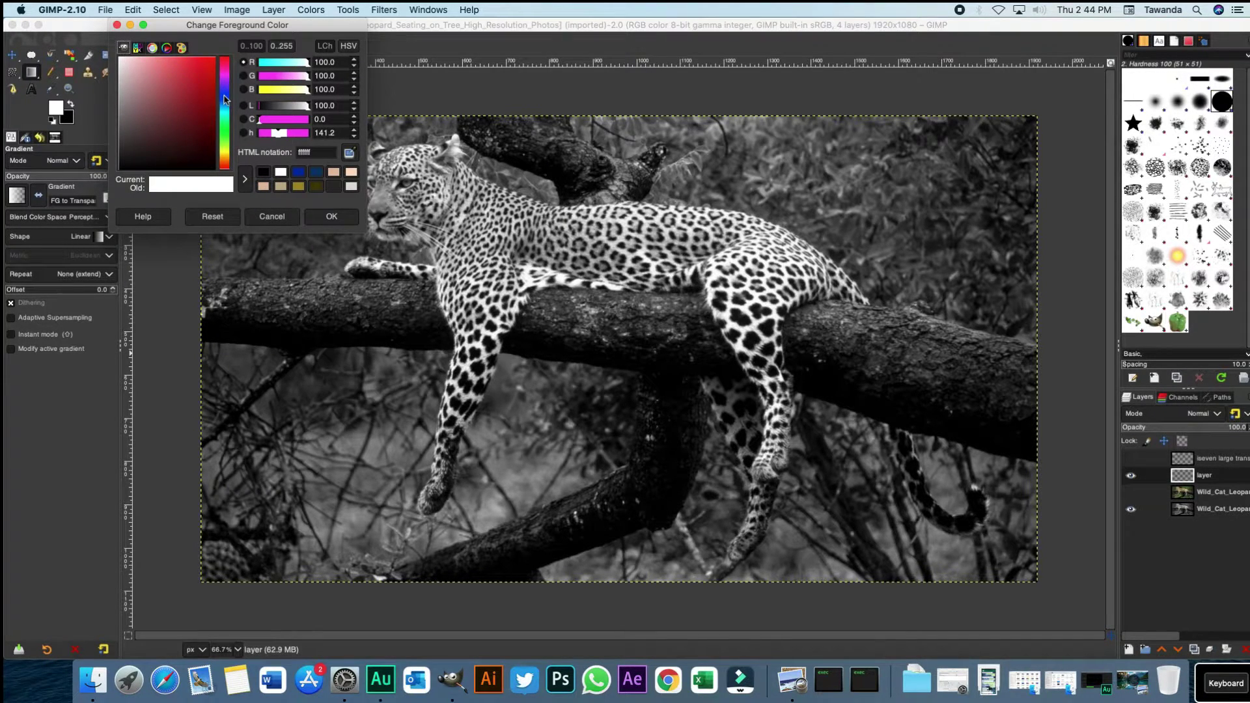
pyautogui.click(224, 98)
pyautogui.click(214, 112)
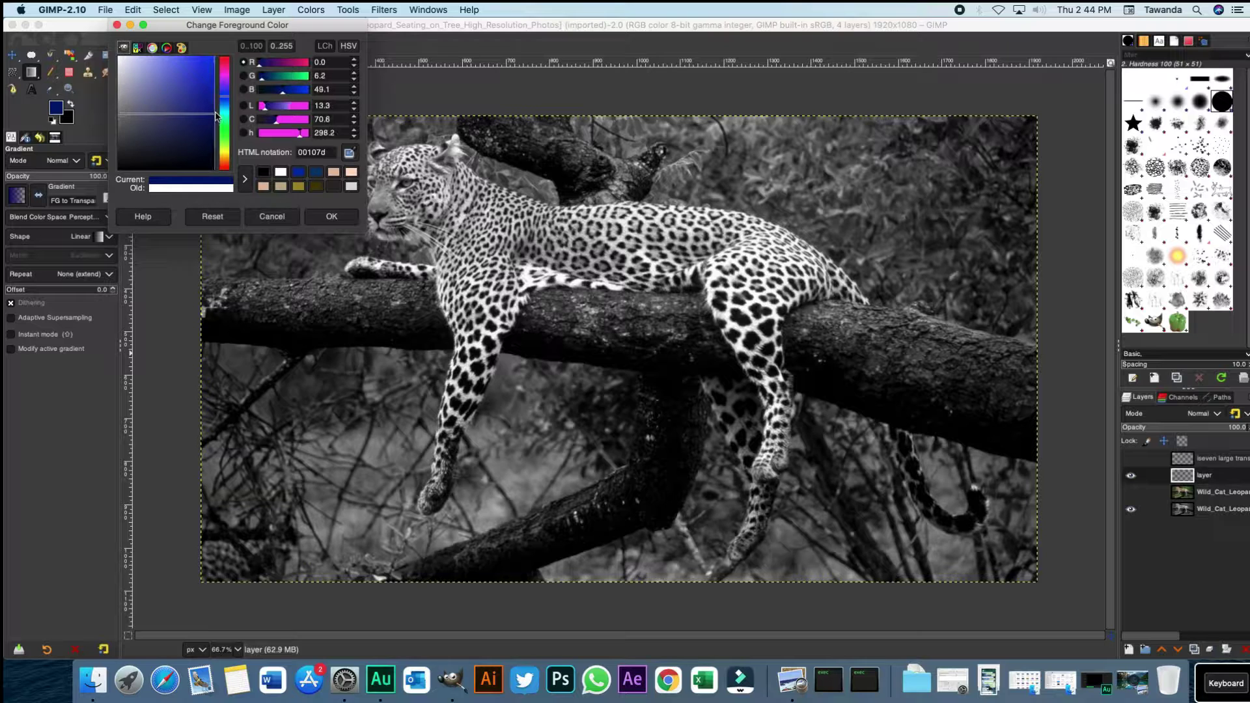
pyautogui.click(331, 216)
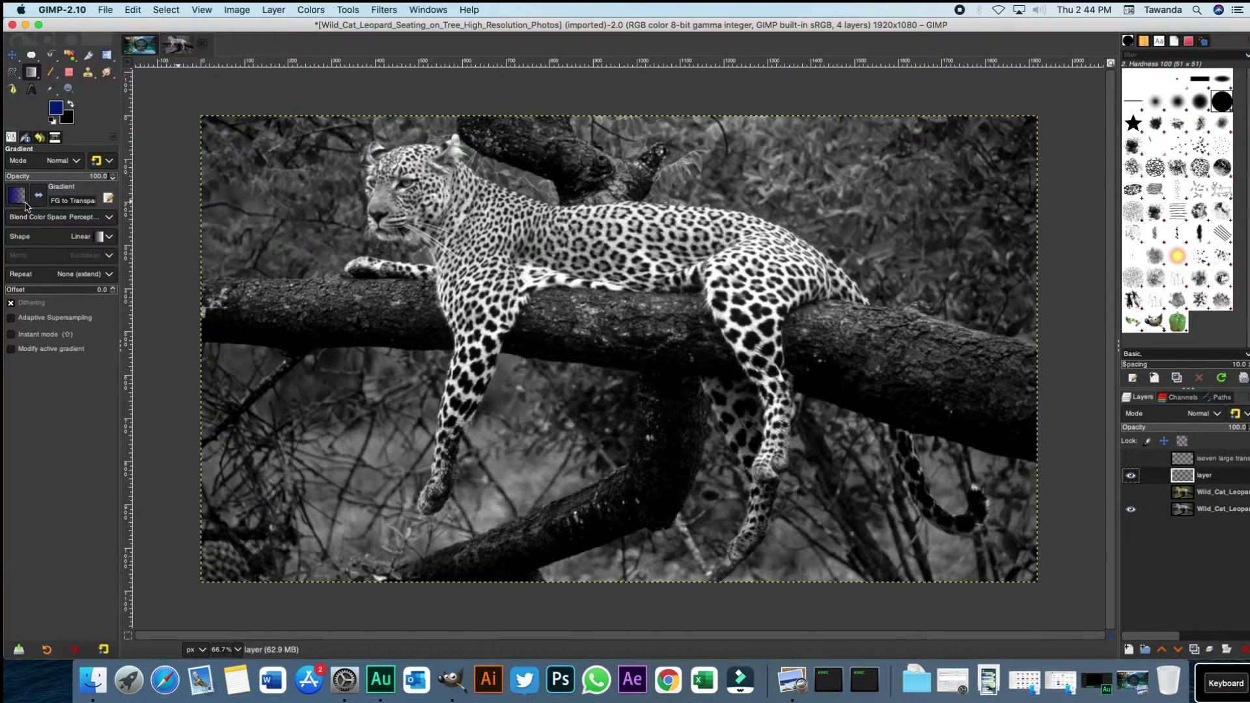
pyautogui.click(17, 195)
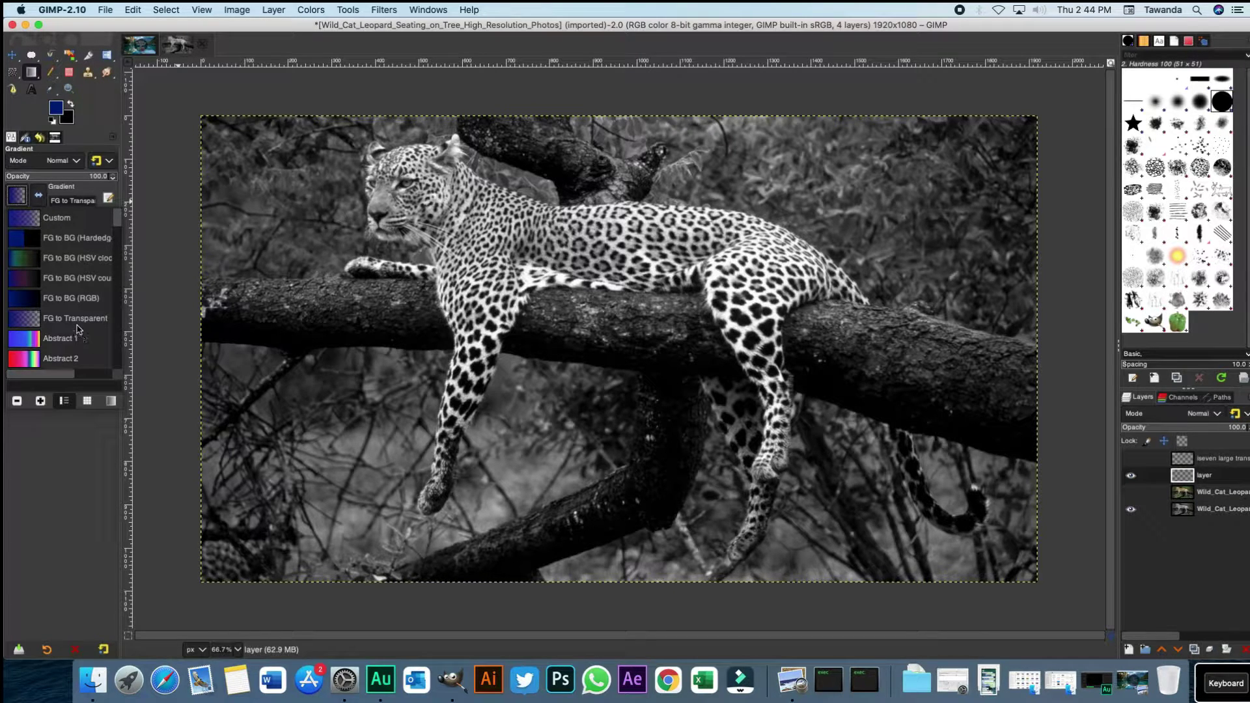
pyautogui.click(181, 325)
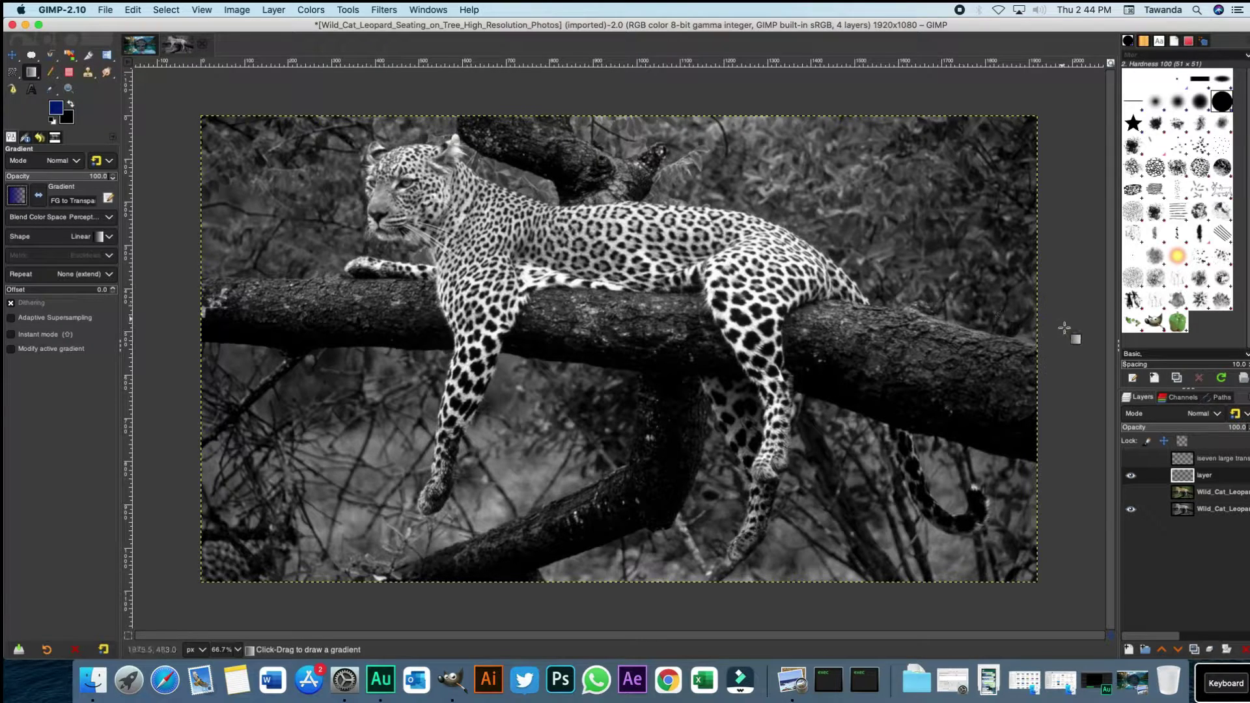
# Draw the dark blue gradient from the right edge leftward, commit it, and restore white as the foreground colour
pyautogui.moveTo(1041, 328); pyautogui.dragTo(436, 323)
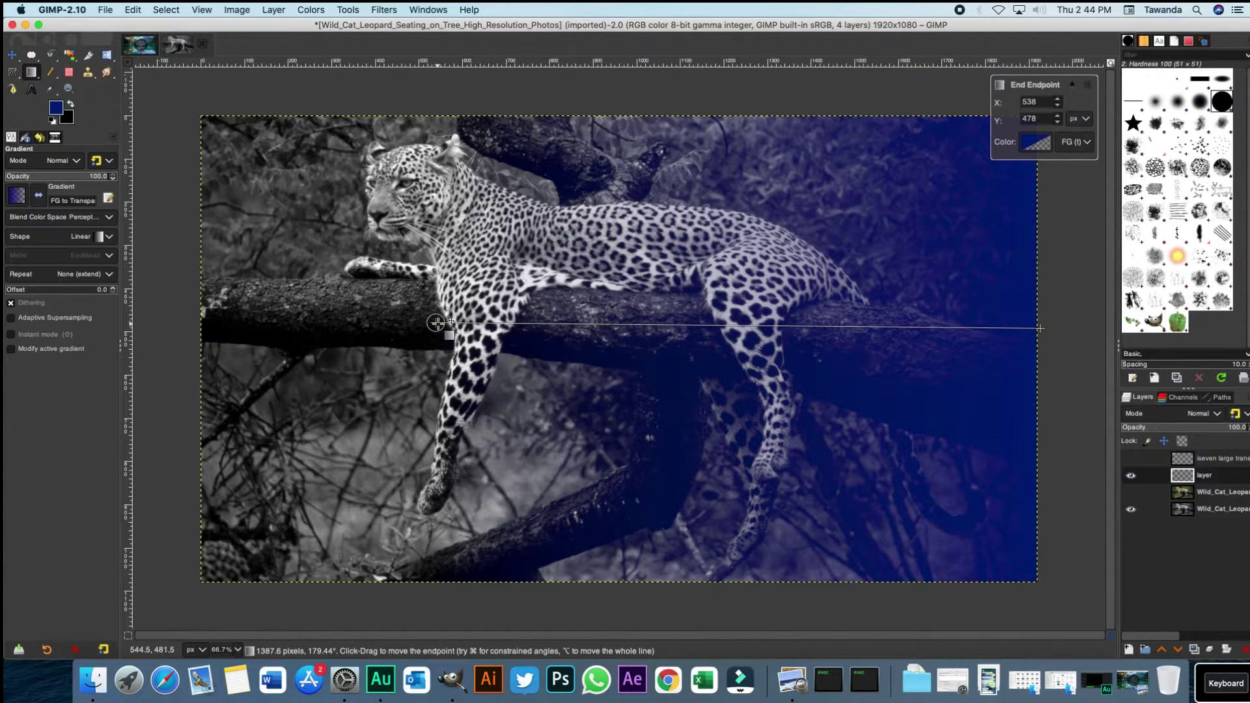
pyautogui.click(12, 56)
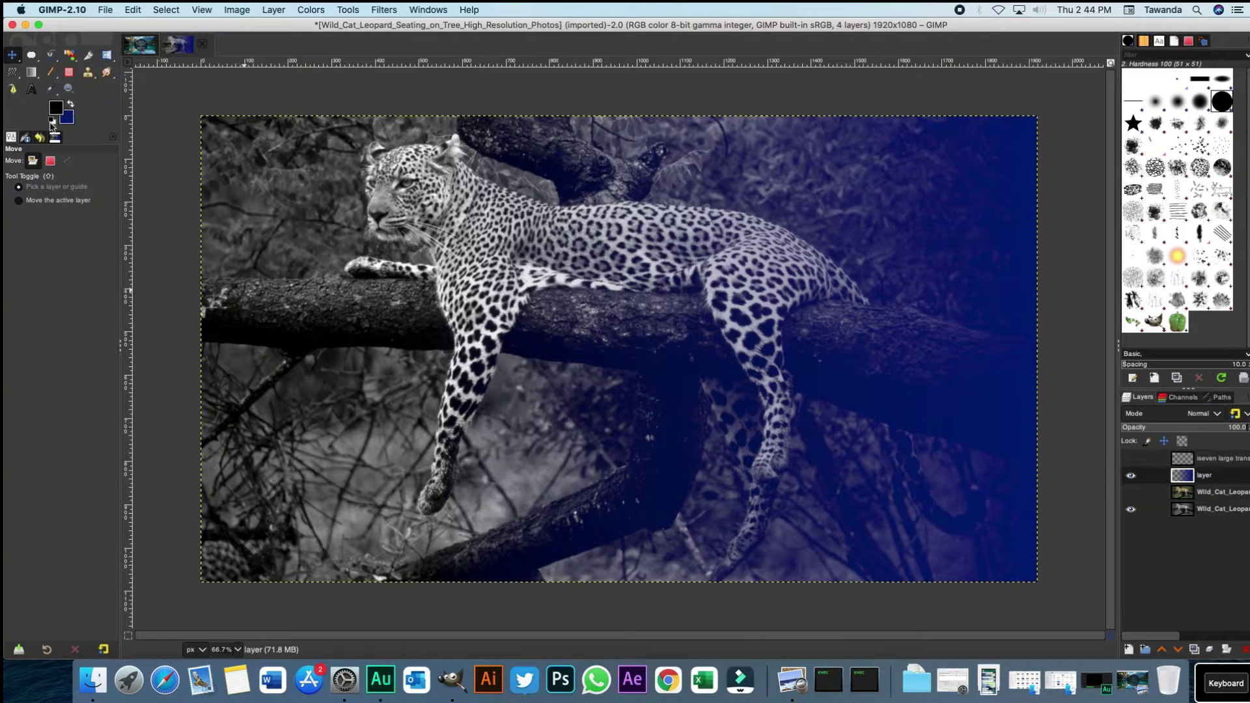
pyautogui.press('x')
pyautogui.click(31, 88)
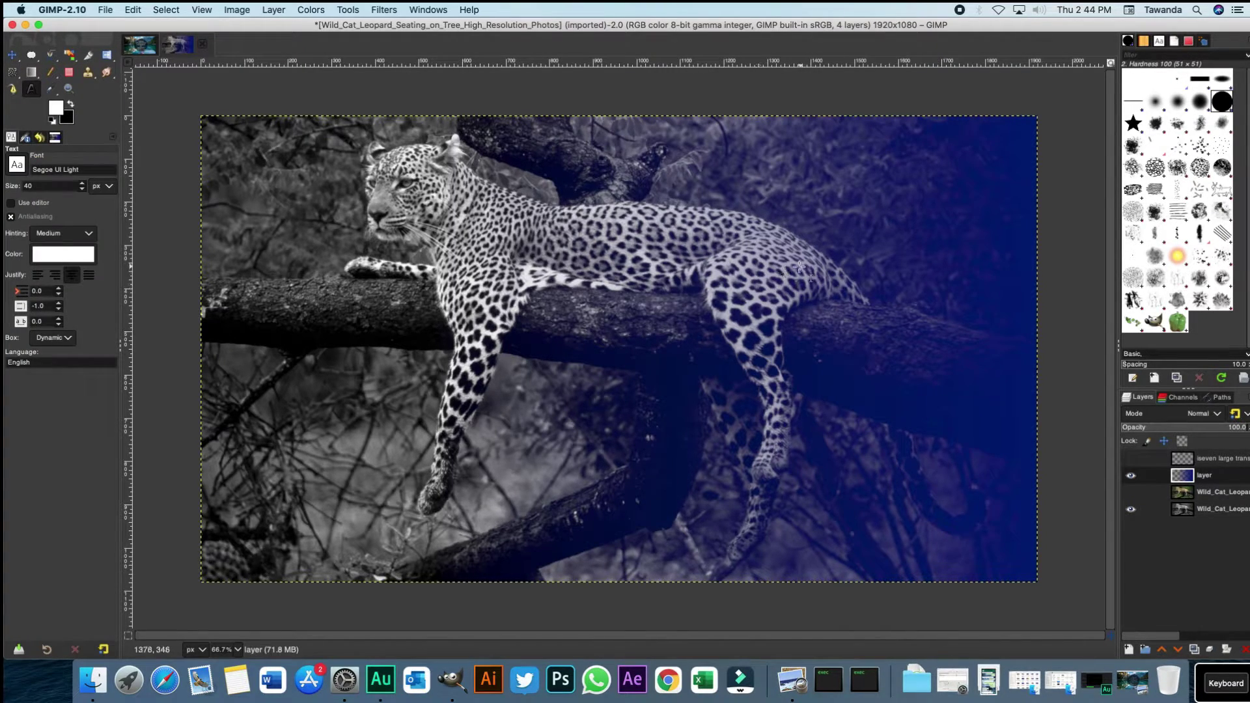
pyautogui.click(800, 267)
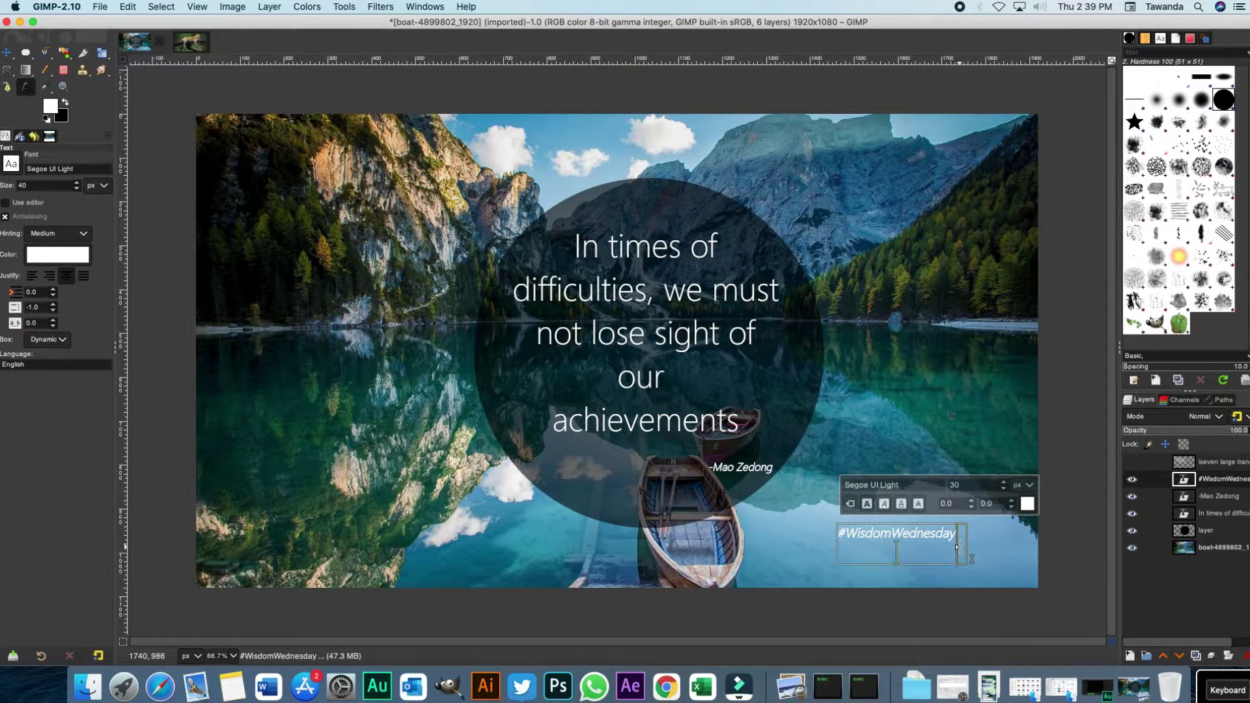
pyautogui.write('www.iseven.co.zw')
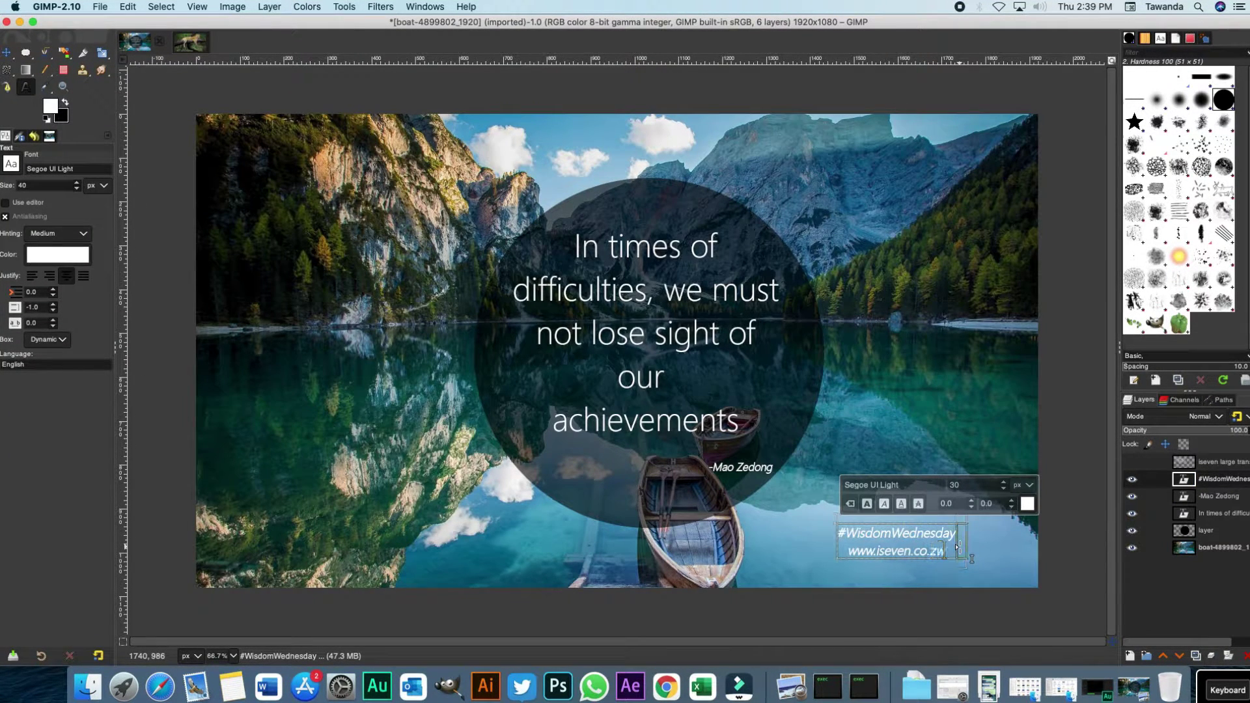
pyautogui.moveTo(957, 550); pyautogui.dragTo(847, 551)
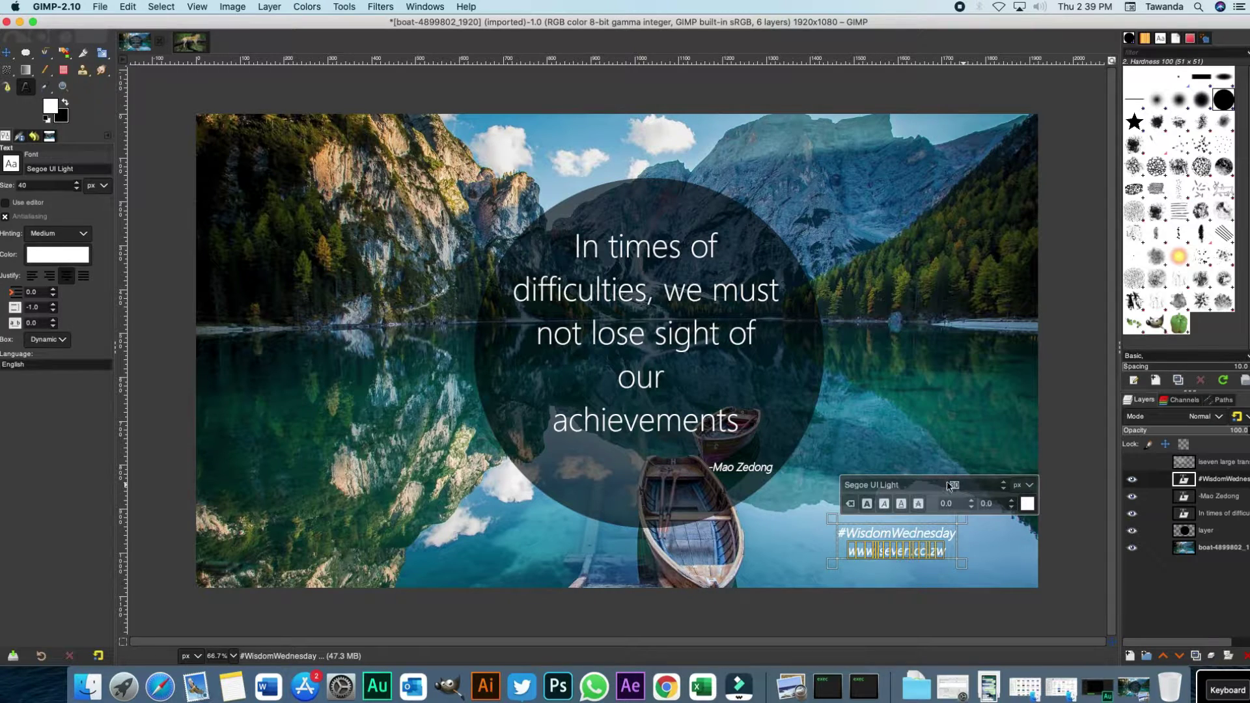
pyautogui.press('Return')
pyautogui.hotkey('shift', 'Up')
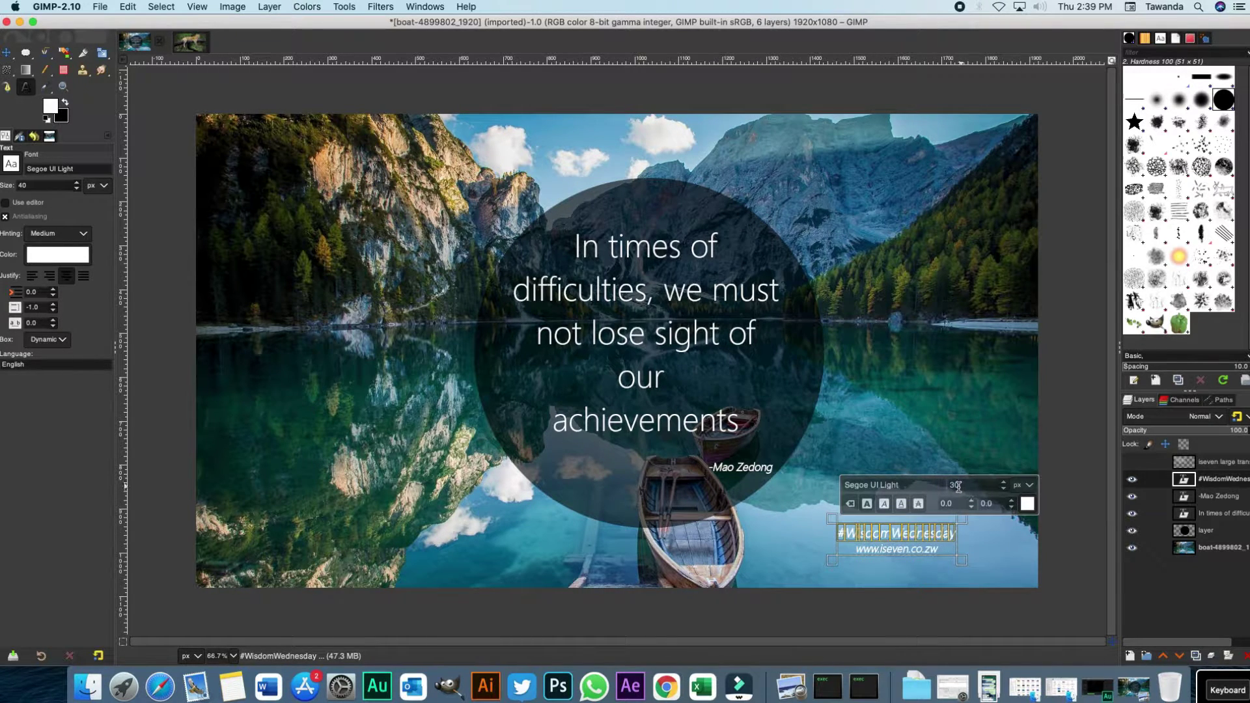
pyautogui.press('m')
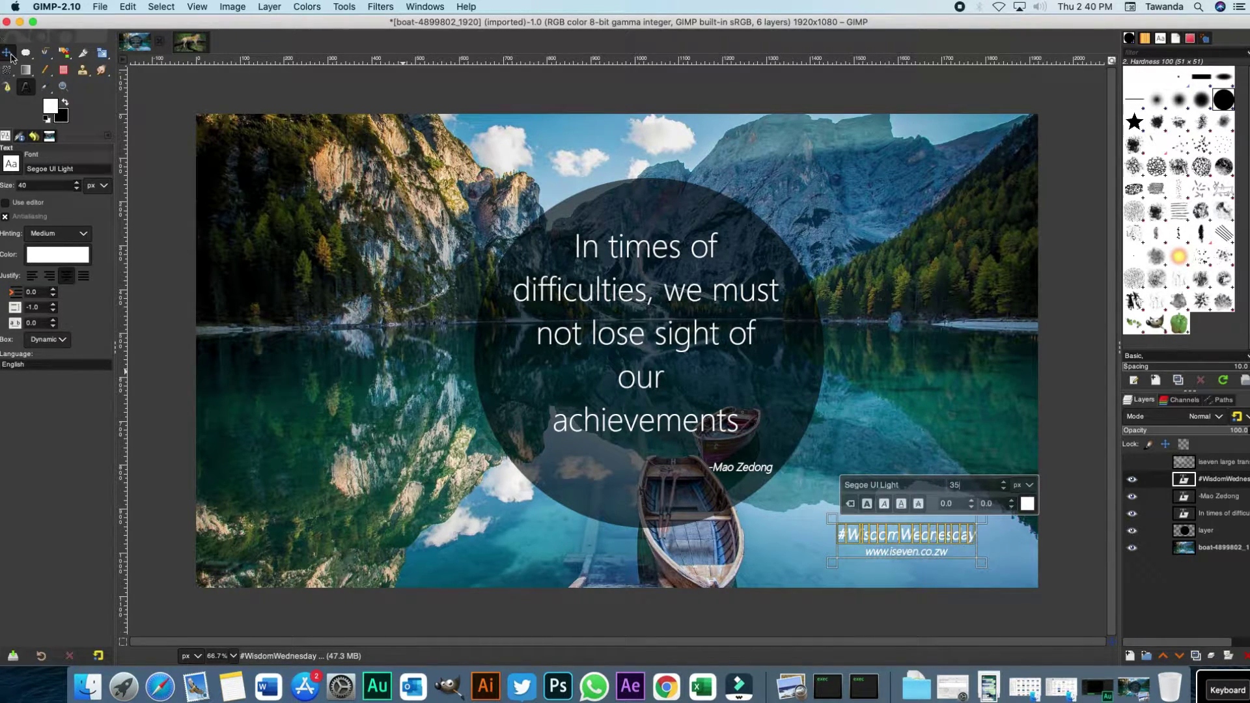
pyautogui.moveTo(866, 536); pyautogui.dragTo(902, 546)
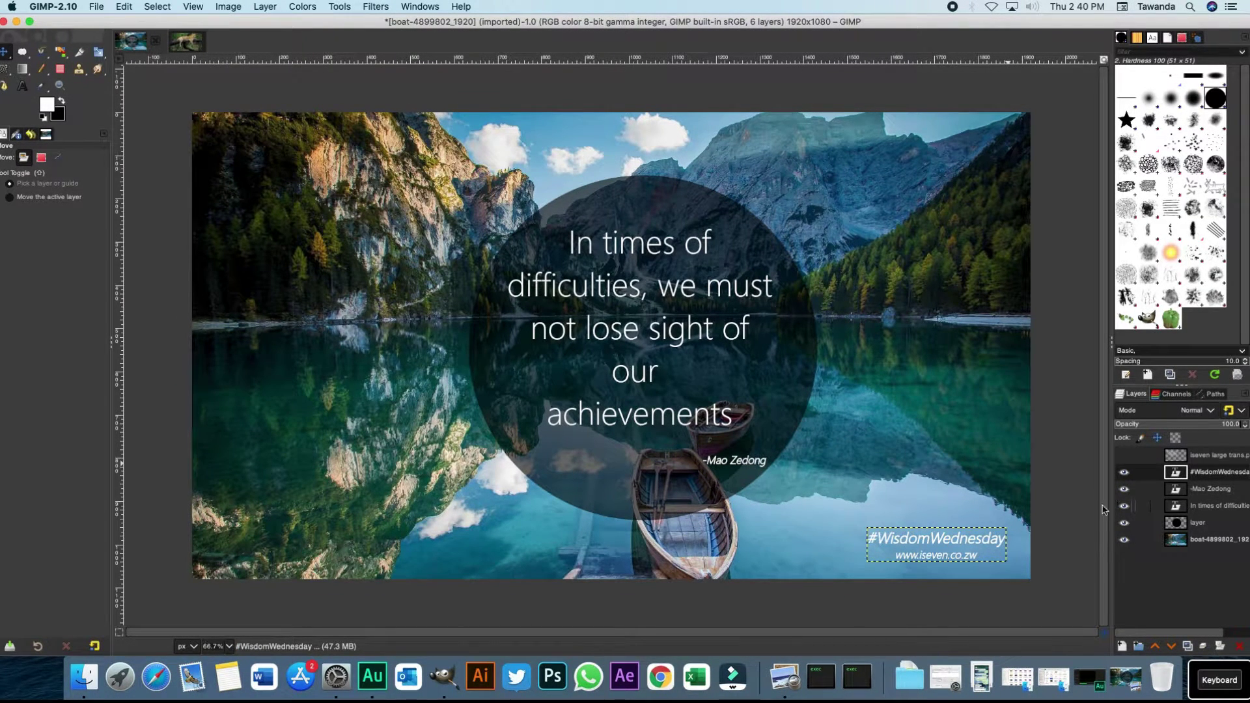
# Show the iSEVEN logo layer and position it over the quote's left part, checking the finished PNG
pyautogui.click(1183, 459)
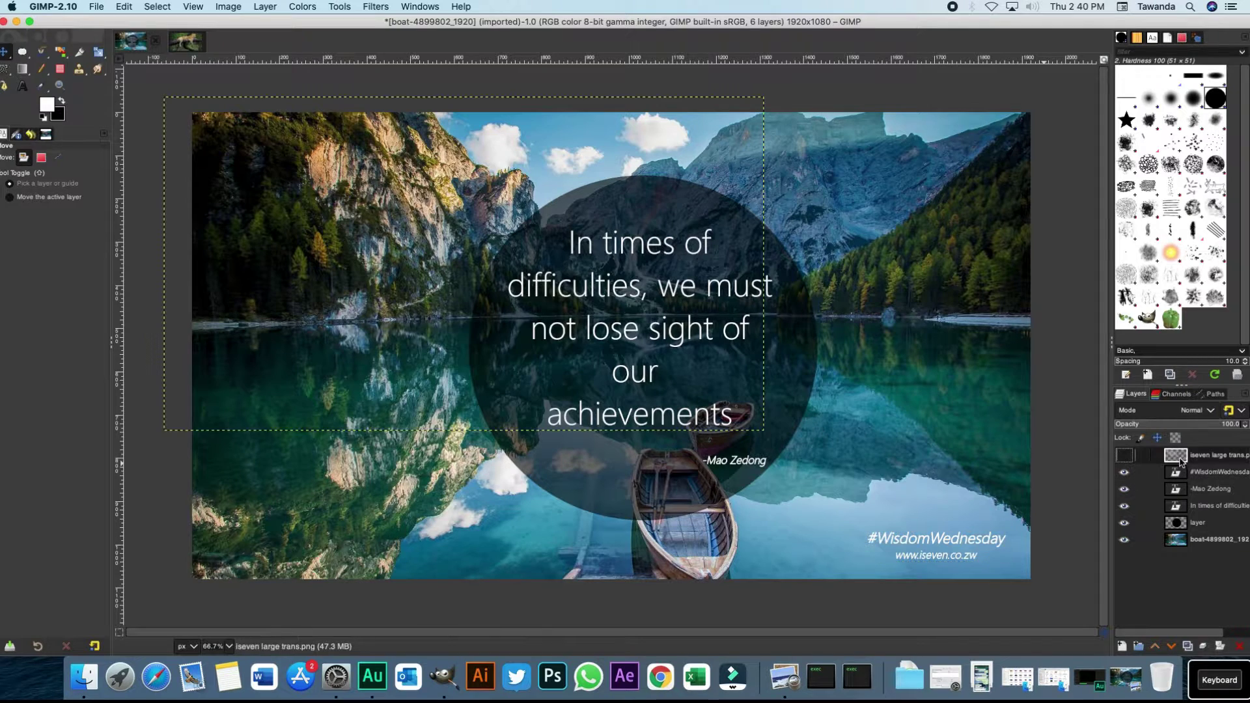
pyautogui.click(1126, 456)
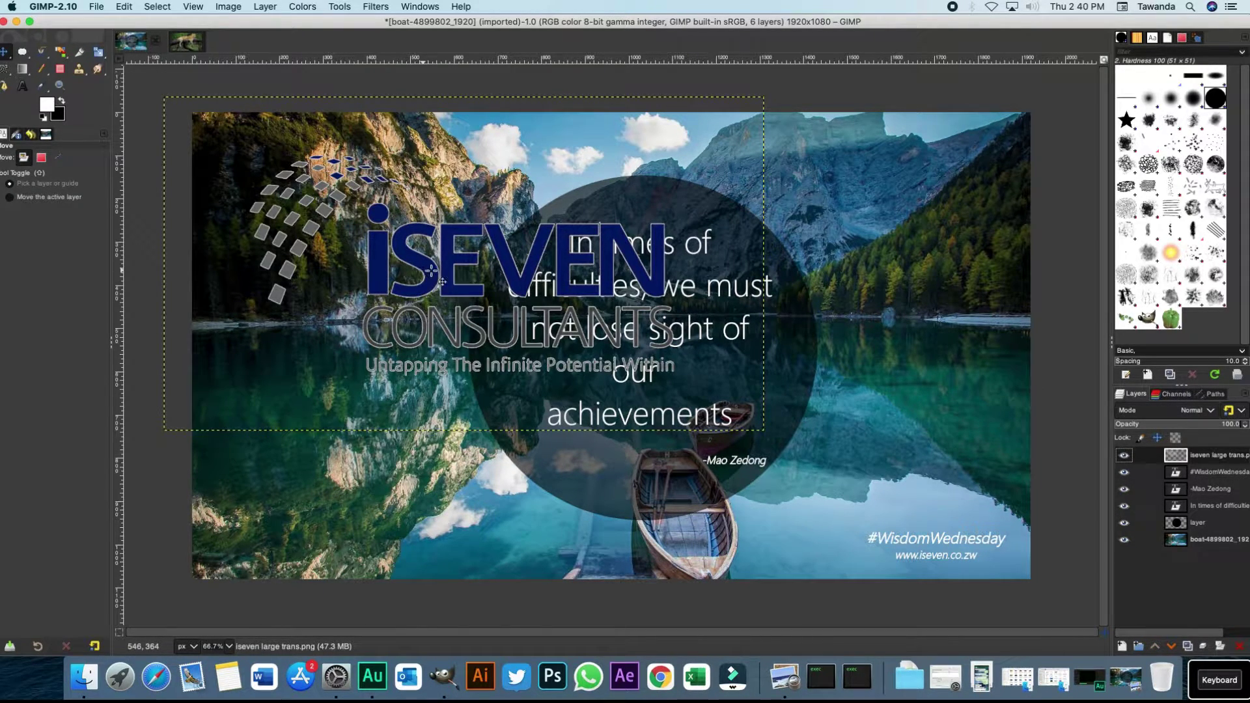
pyautogui.moveTo(429, 277); pyautogui.dragTo(526, 332)
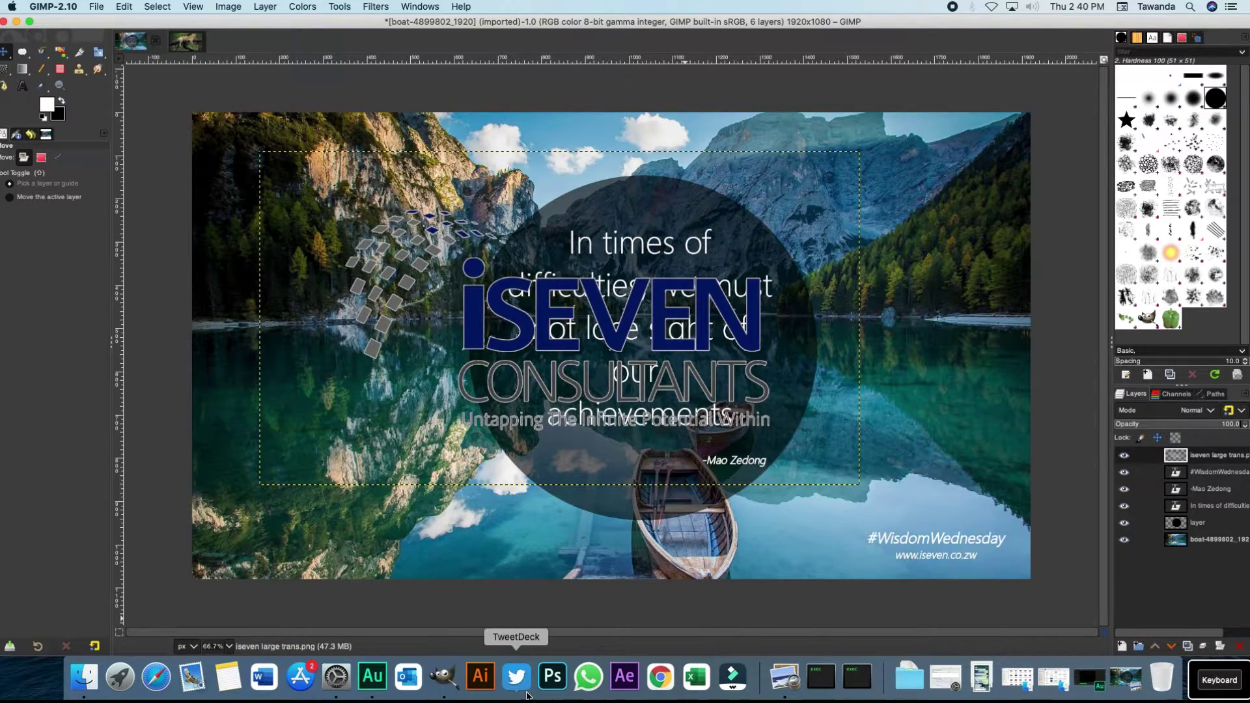
pyautogui.click(784, 677)
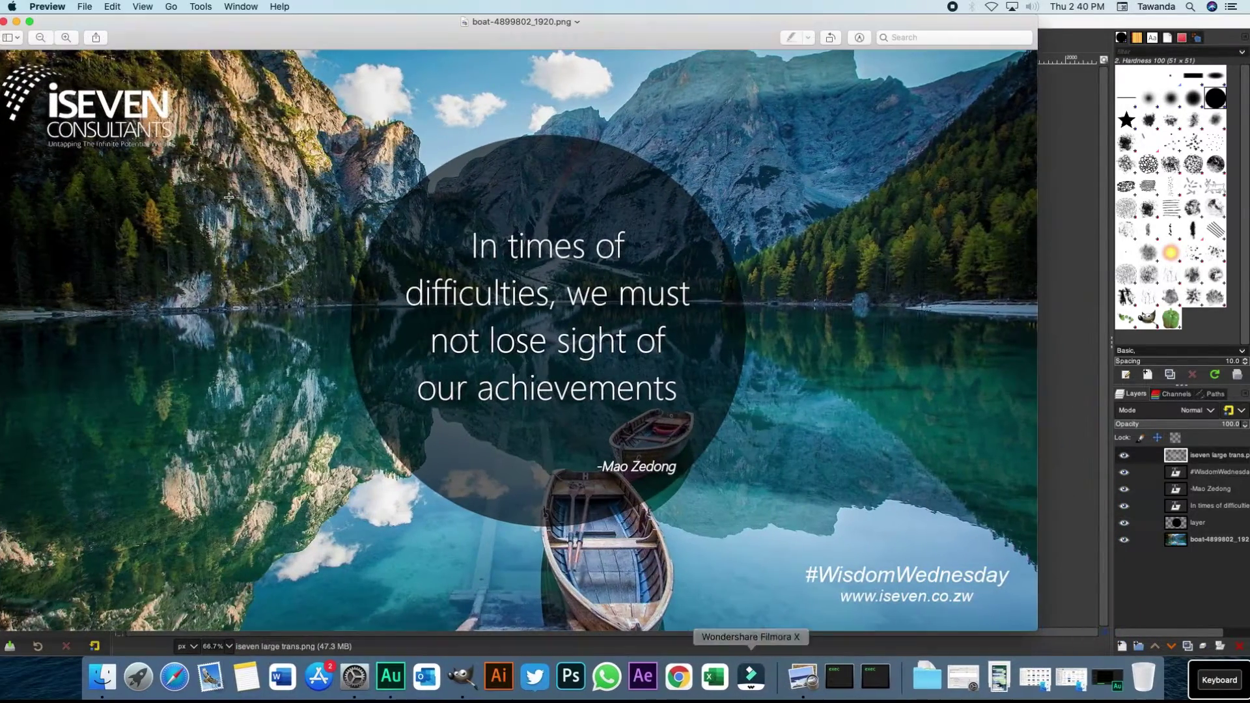
pyautogui.click(17, 22)
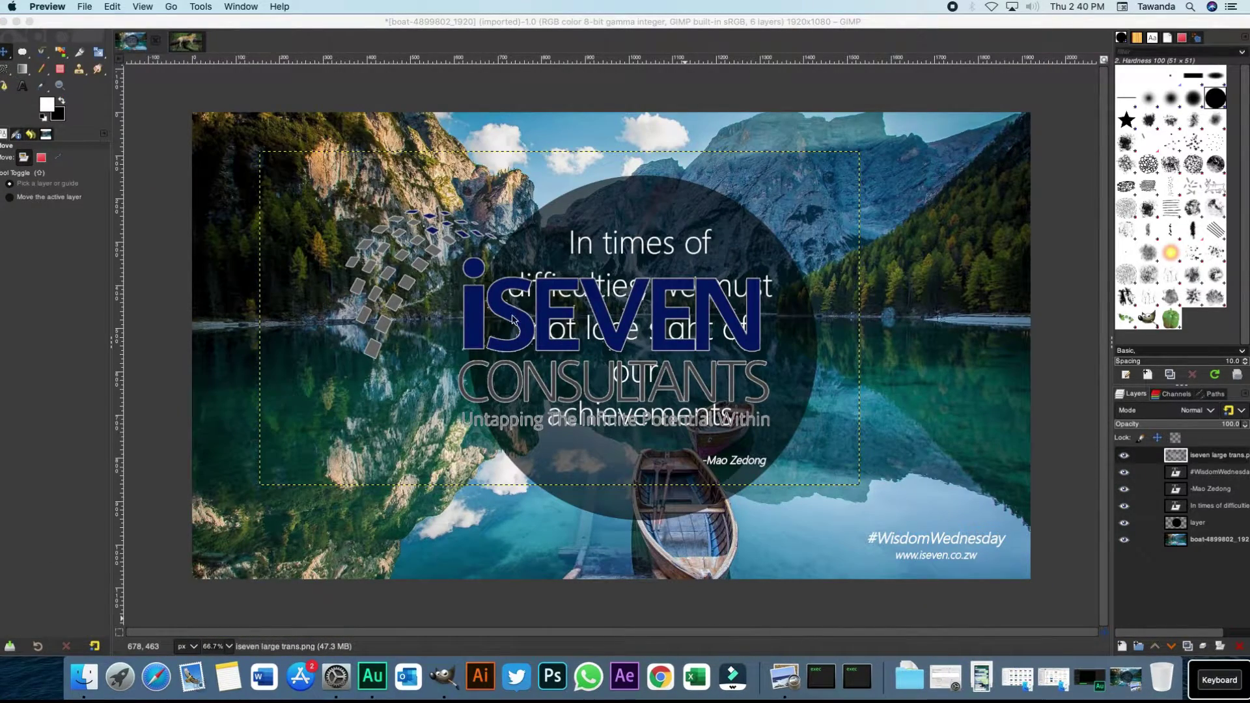
pyautogui.click(475, 320)
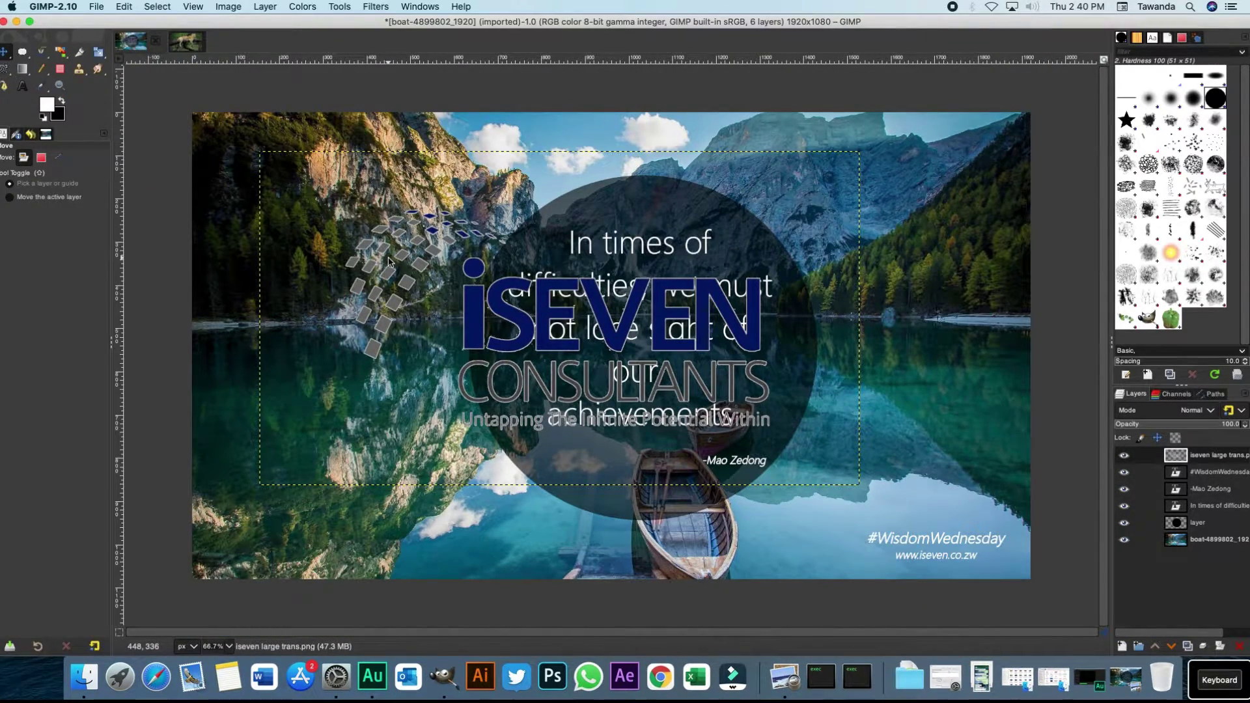
pyautogui.moveTo(476, 305); pyautogui.dragTo(420, 280)
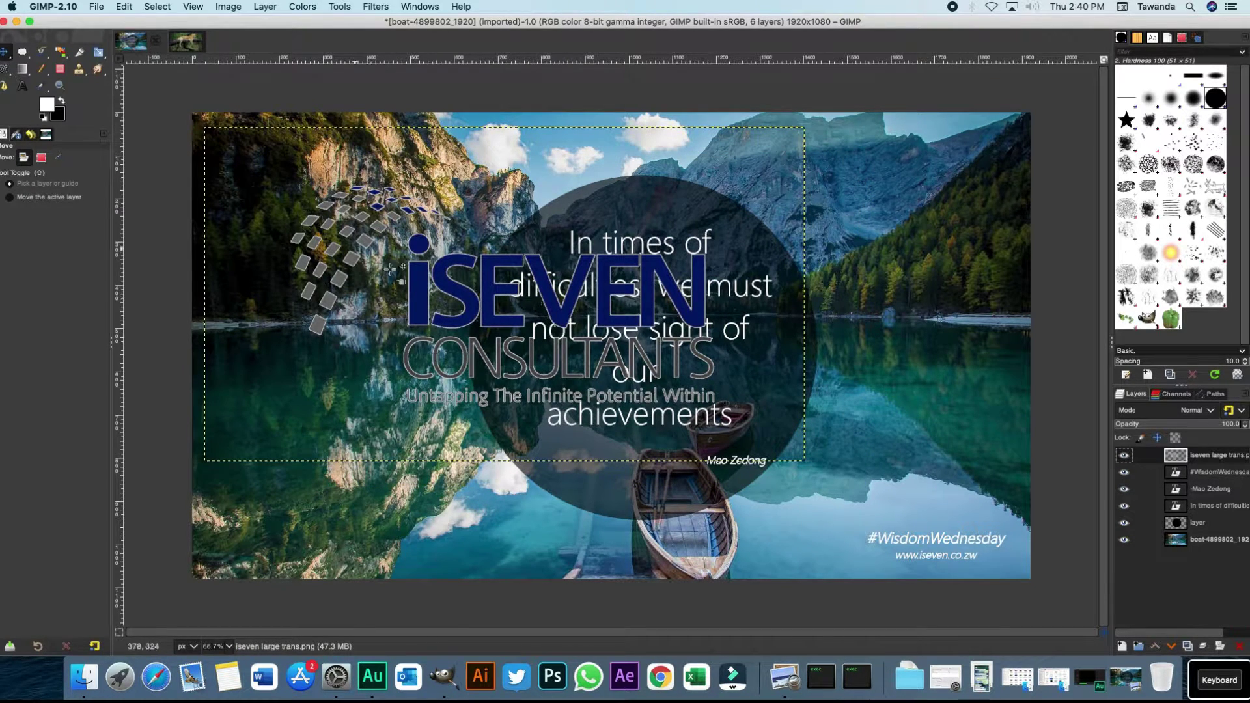
# Desaturate the blue iSEVEN logo to grey
pyautogui.click(302, 8)
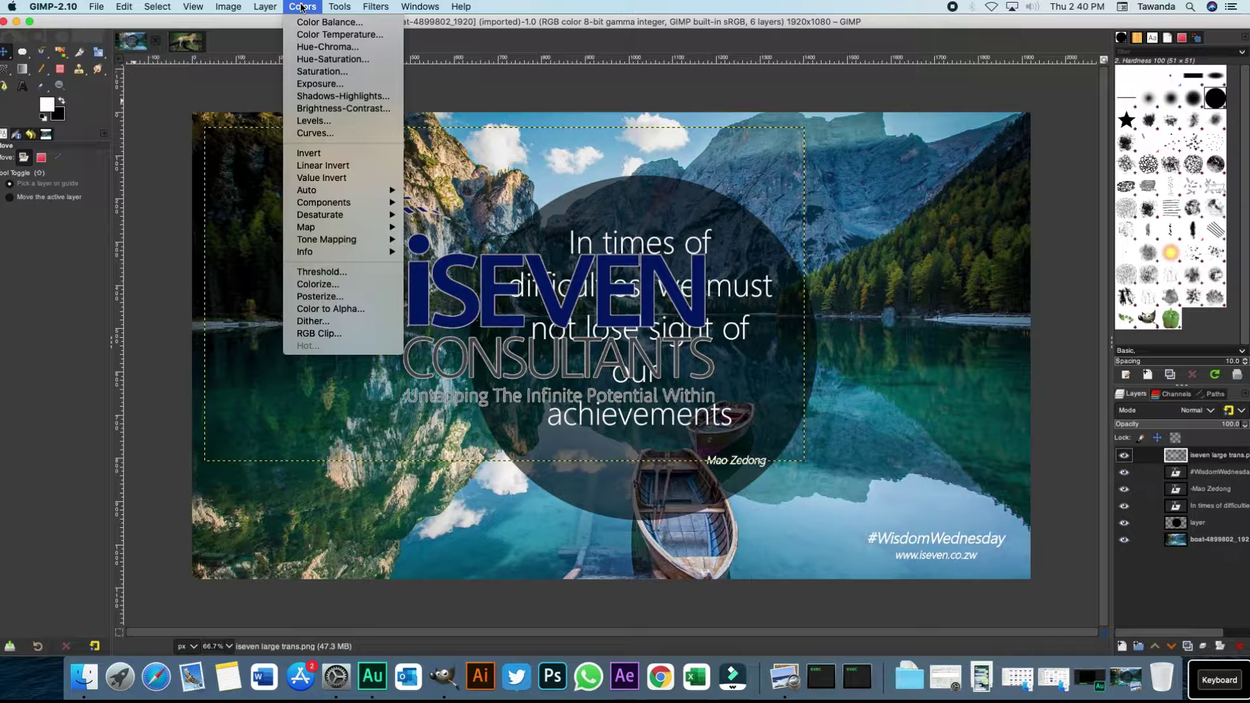
pyautogui.moveTo(360, 218)
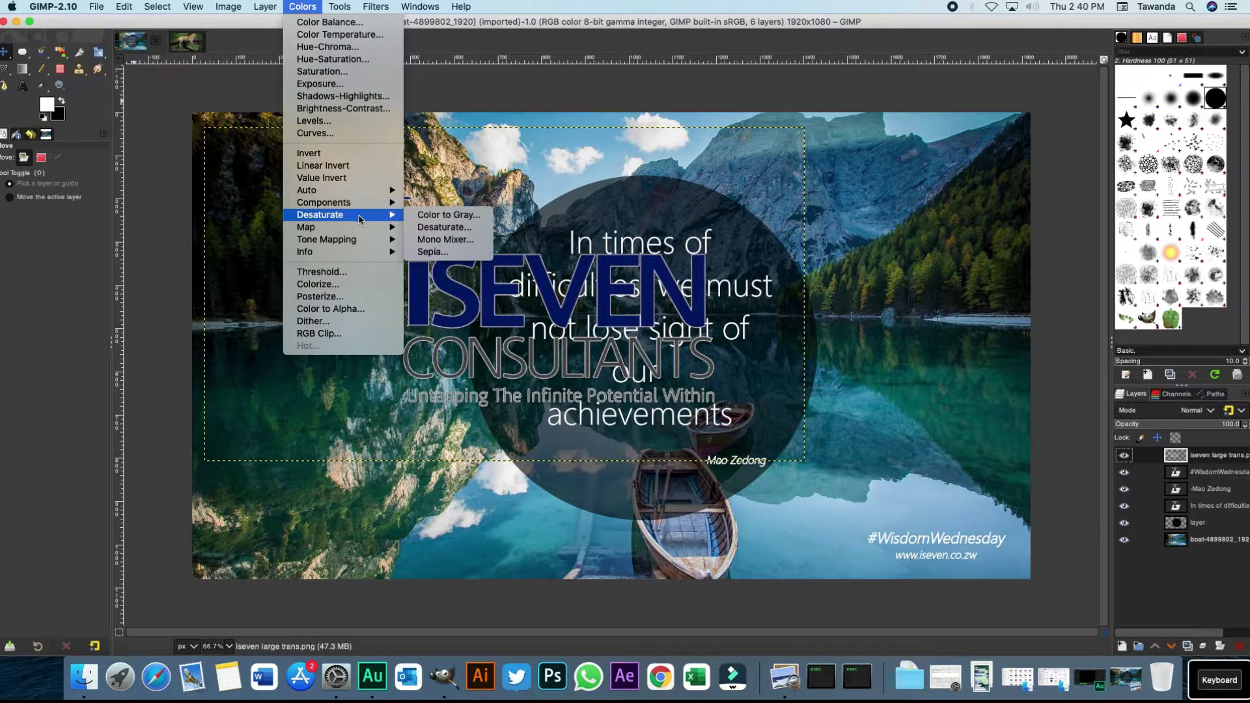
pyautogui.click(447, 233)
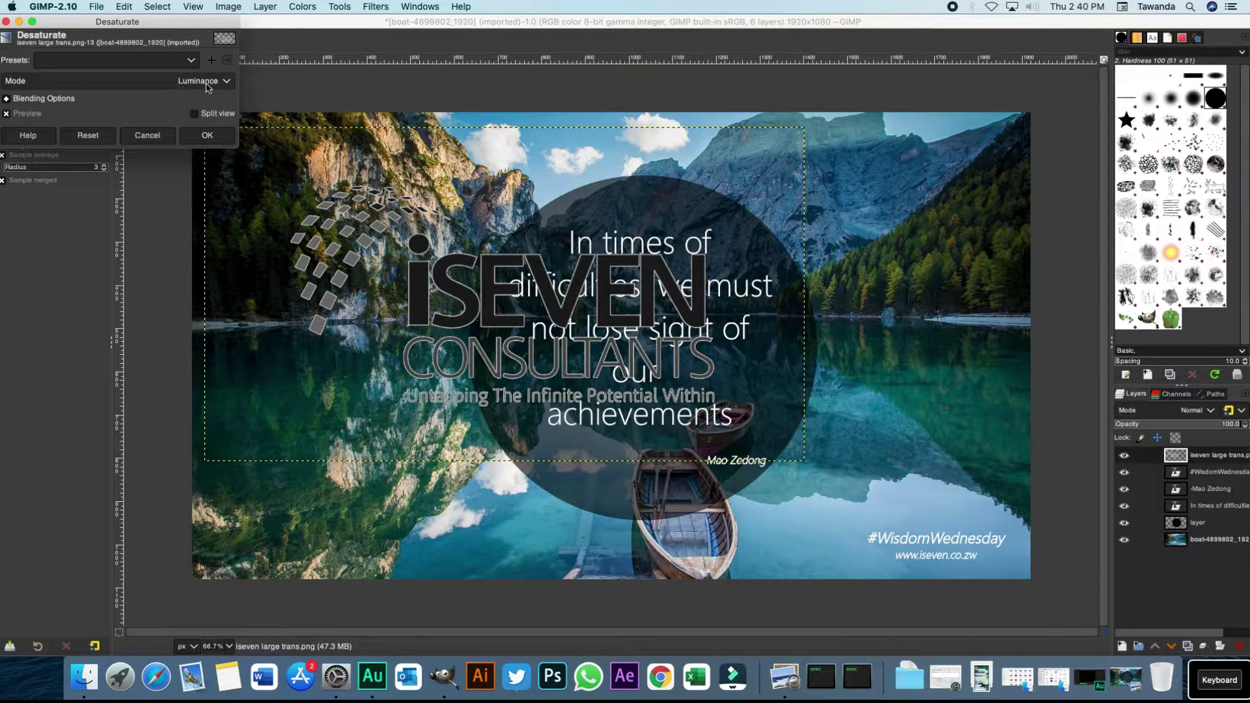
pyautogui.click(207, 136)
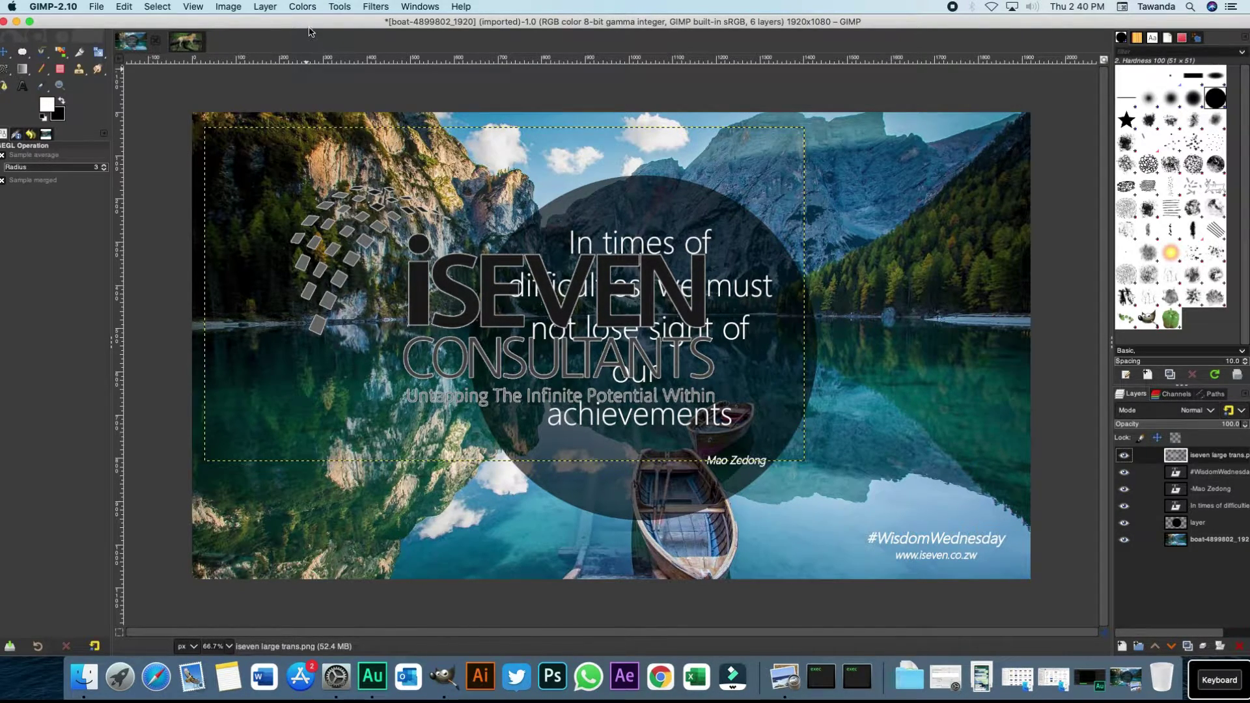
# Apply Levels with the black input raised to about 239 to make the logo solid black
pyautogui.click(304, 6)
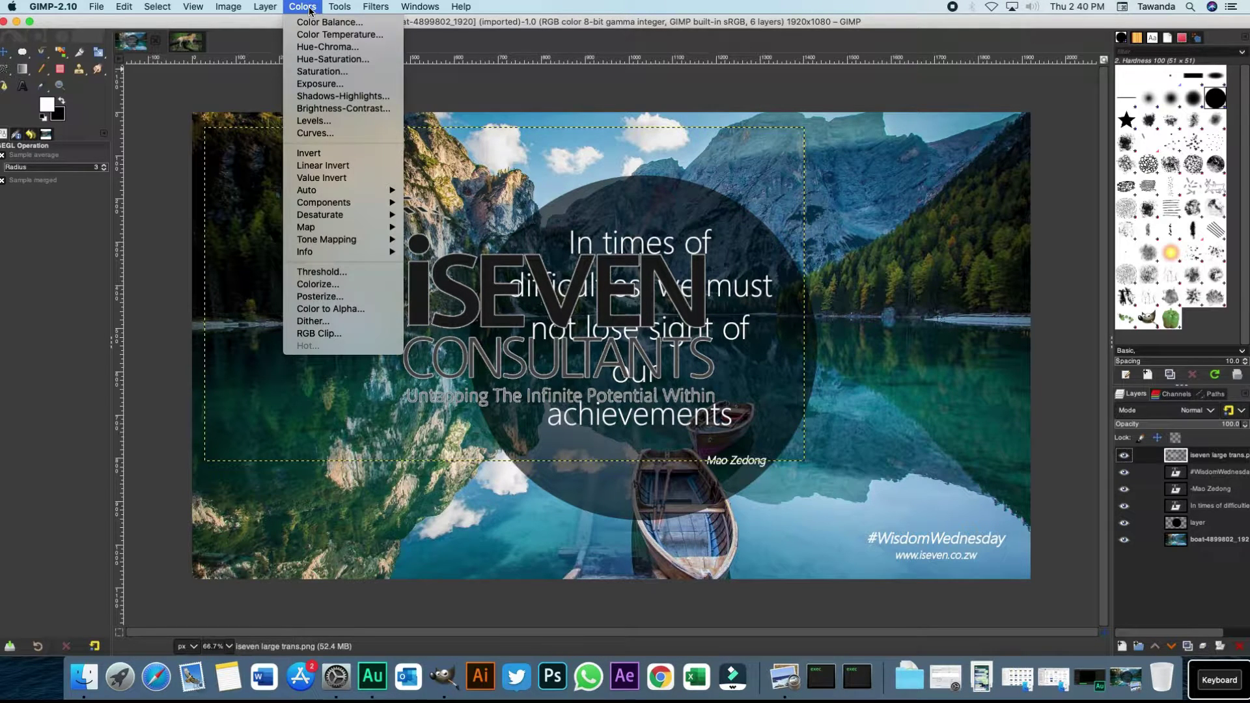
pyautogui.click(347, 123)
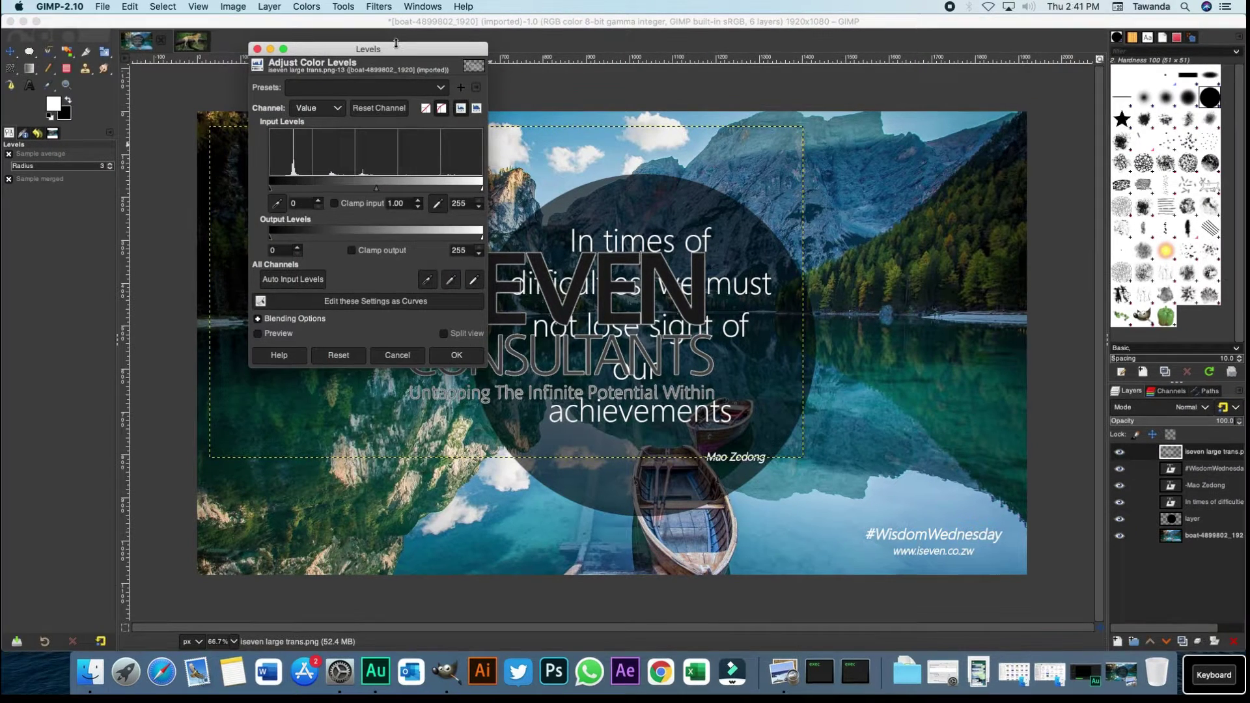
pyautogui.moveTo(403, 54); pyautogui.dragTo(267, 88)
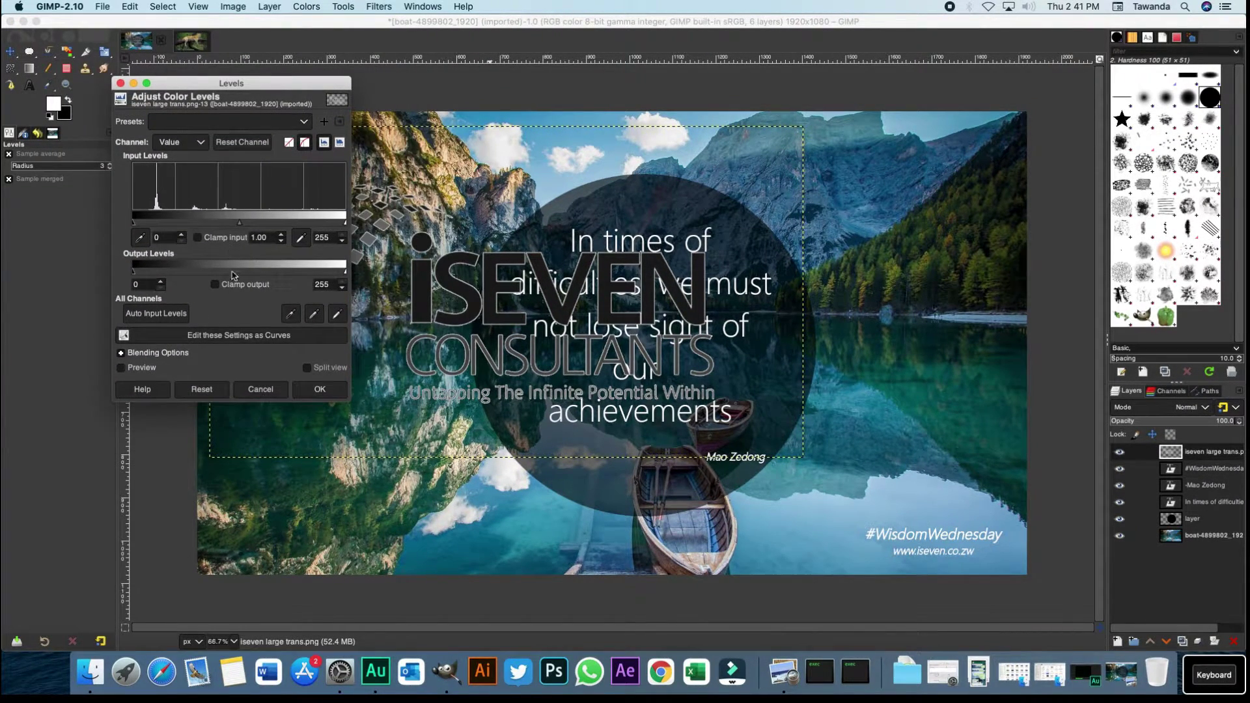
pyautogui.moveTo(240, 226); pyautogui.dragTo(305, 233)
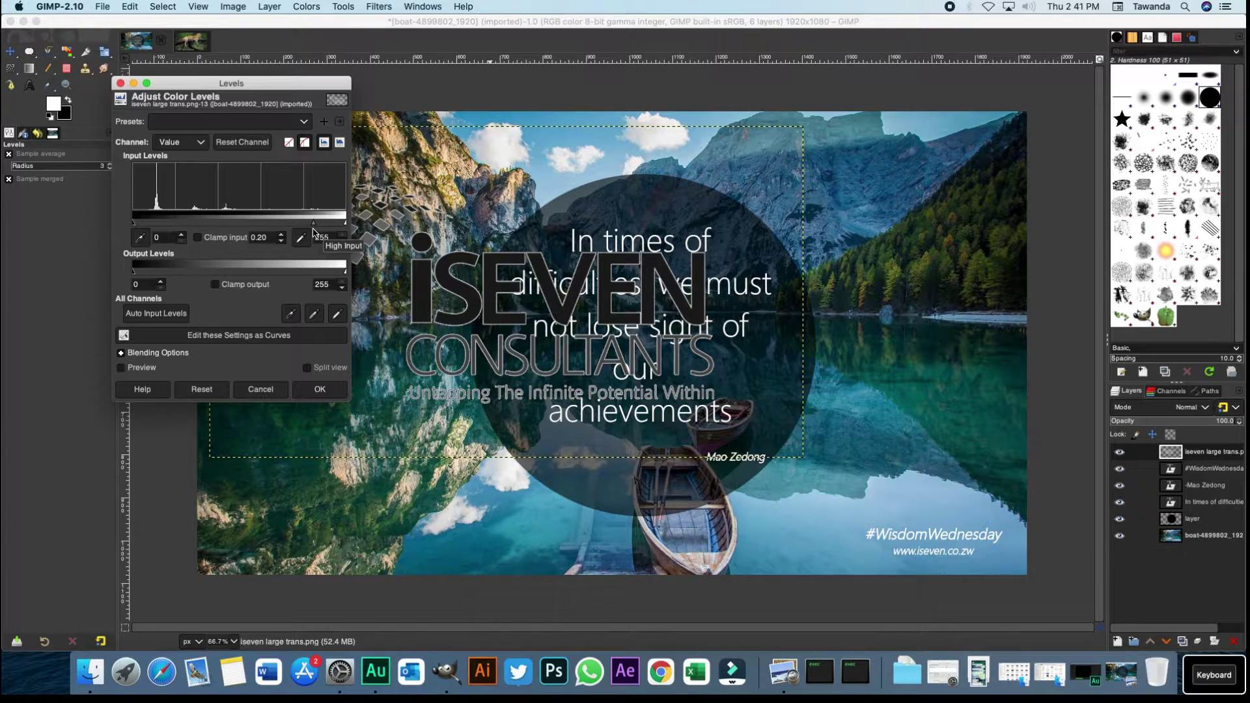
pyautogui.moveTo(347, 227); pyautogui.dragTo(157, 228)
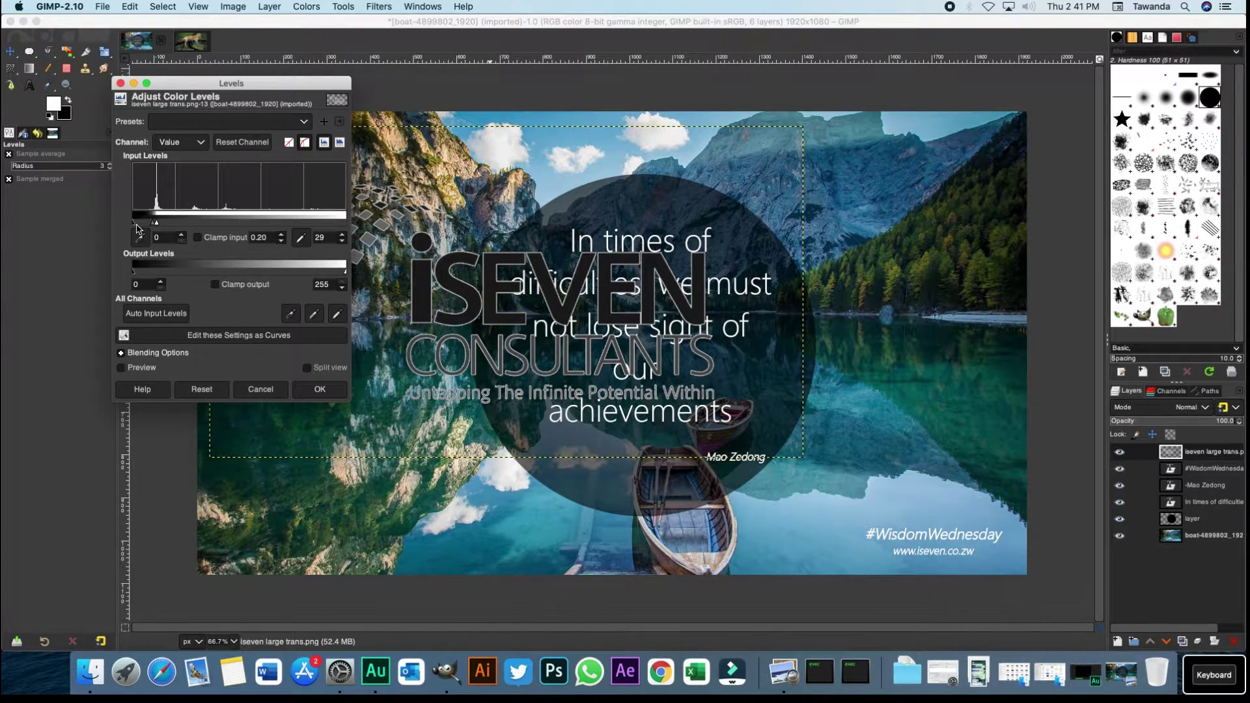
pyautogui.moveTo(135, 227); pyautogui.dragTo(271, 226)
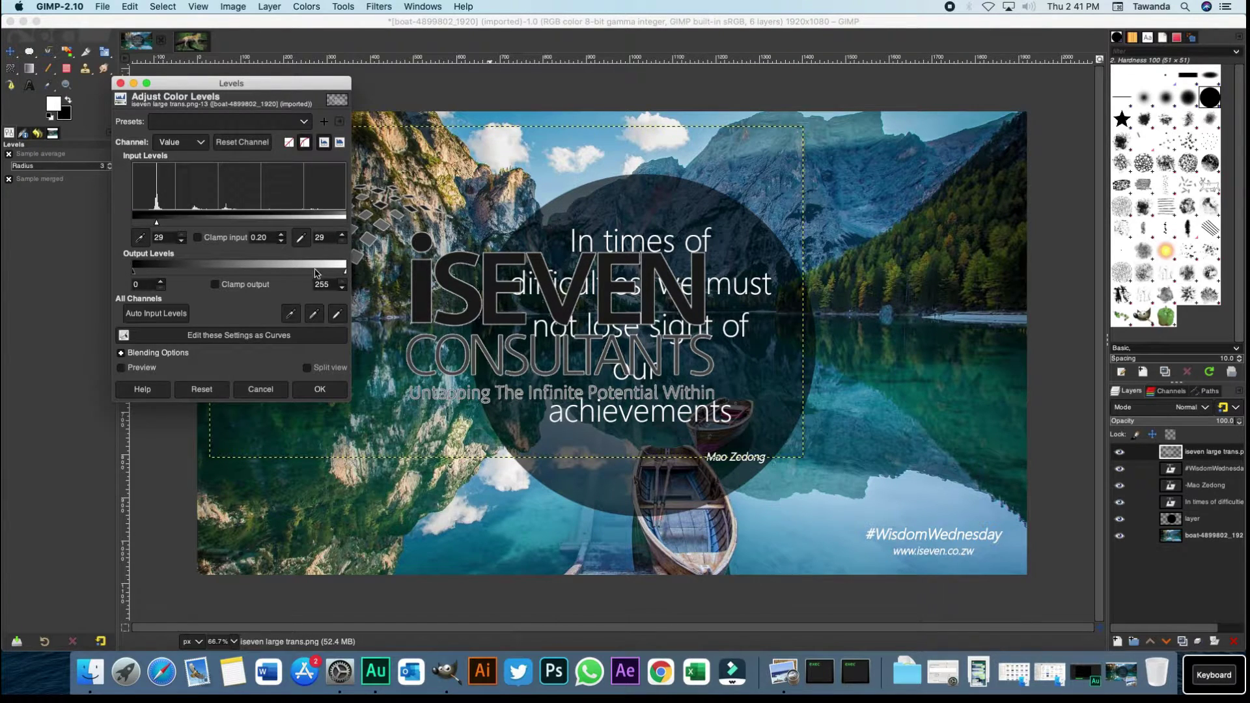
pyautogui.click(260, 389)
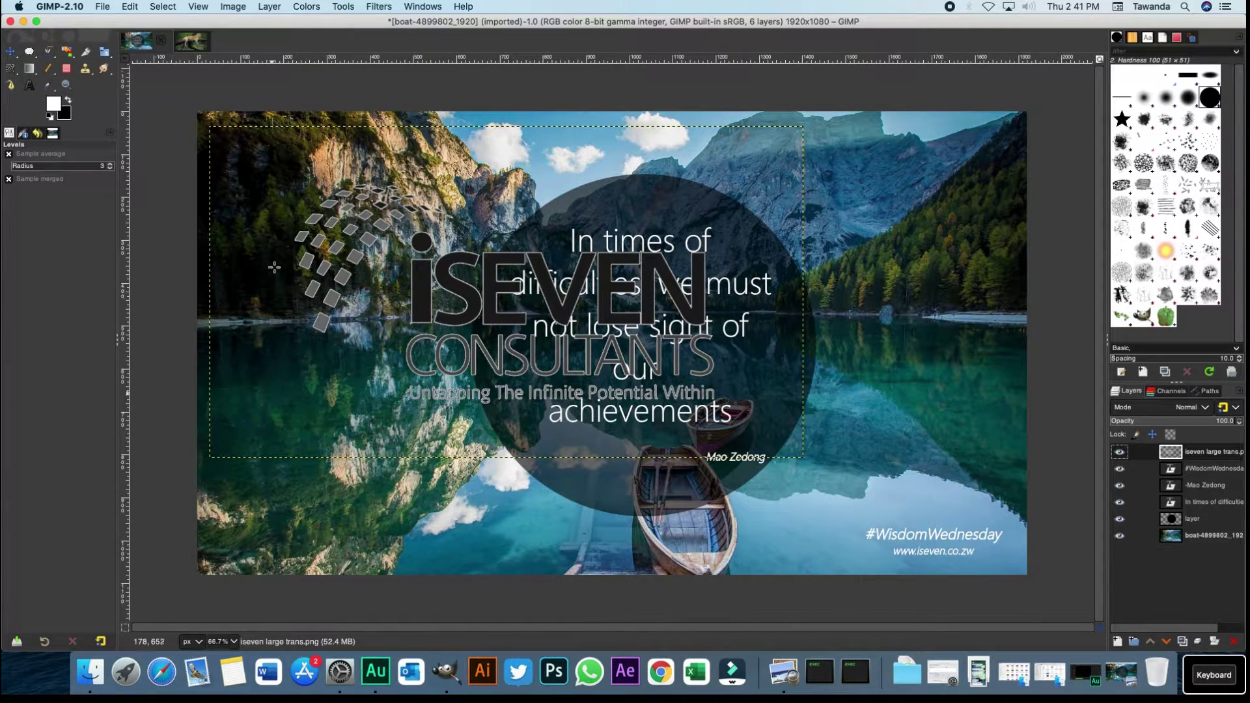
pyautogui.click(301, 7)
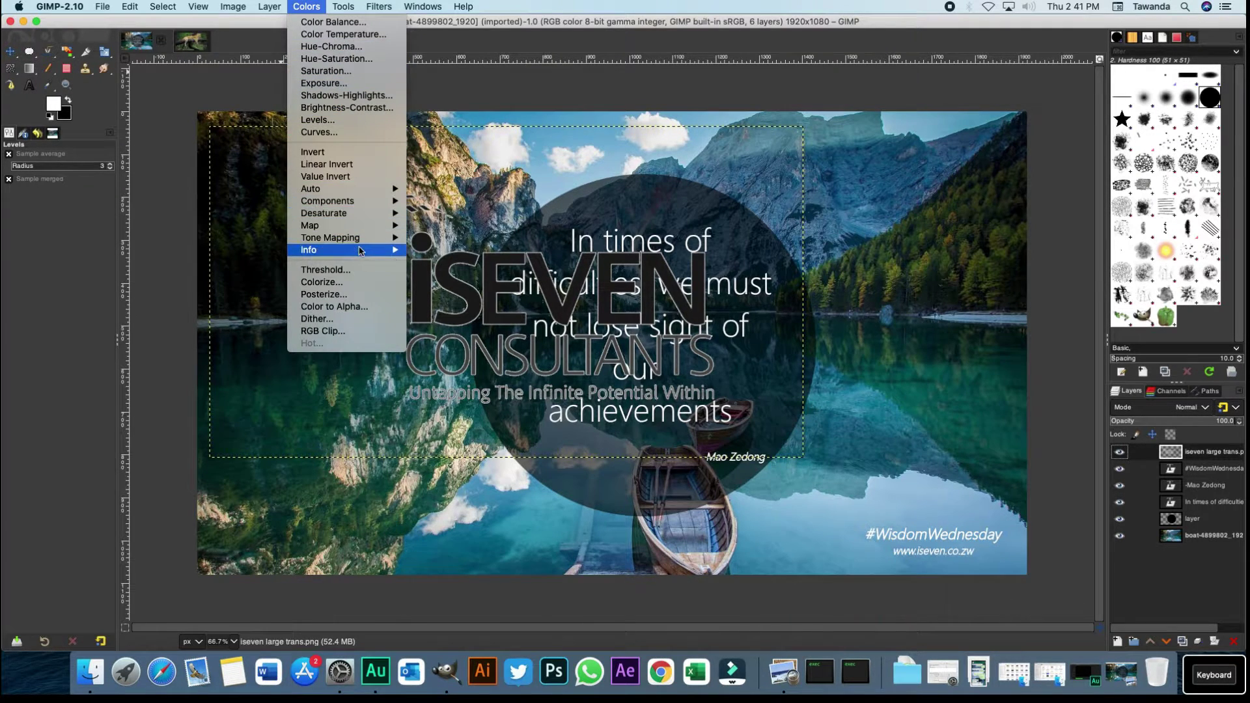
pyautogui.click(356, 121)
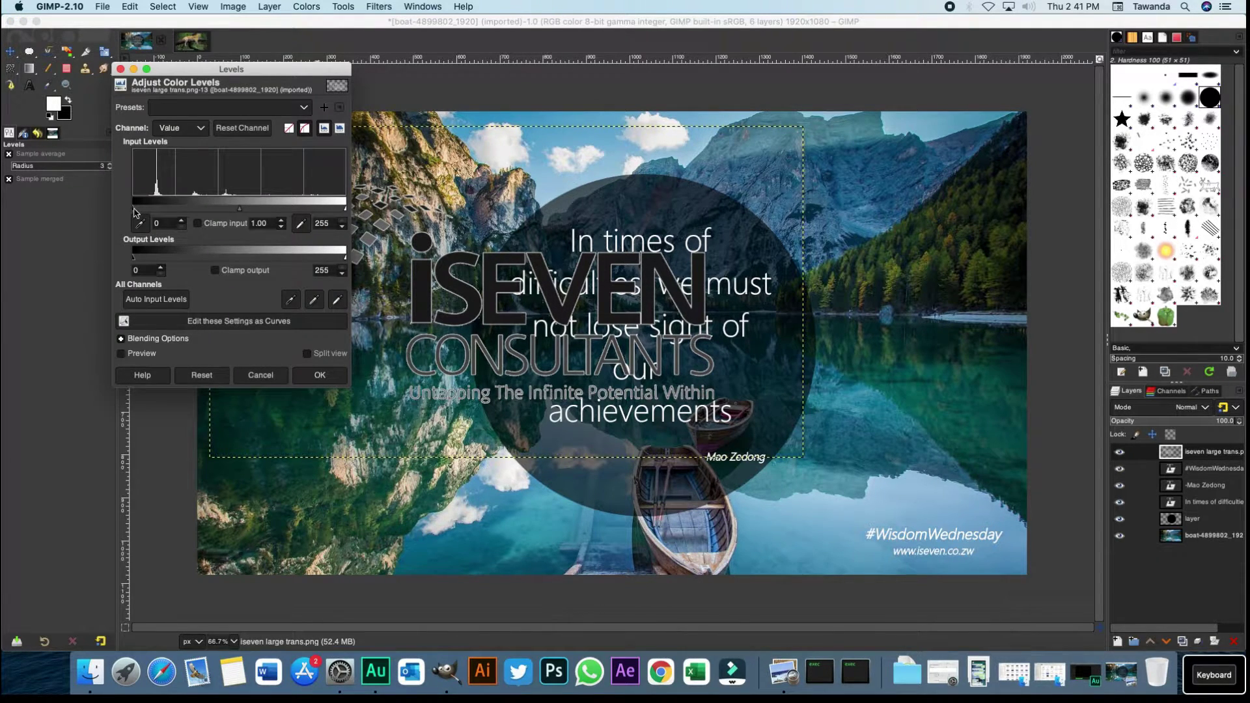
pyautogui.moveTo(135, 211); pyautogui.dragTo(329, 212)
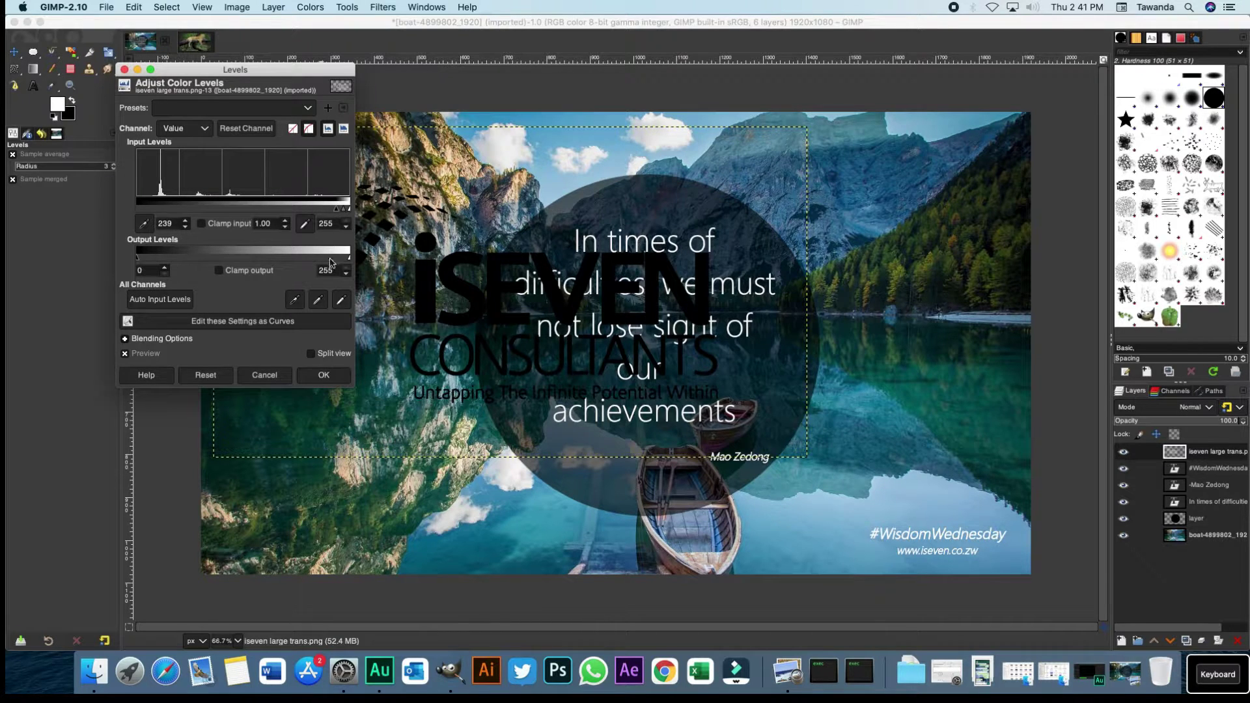
pyautogui.click(324, 376)
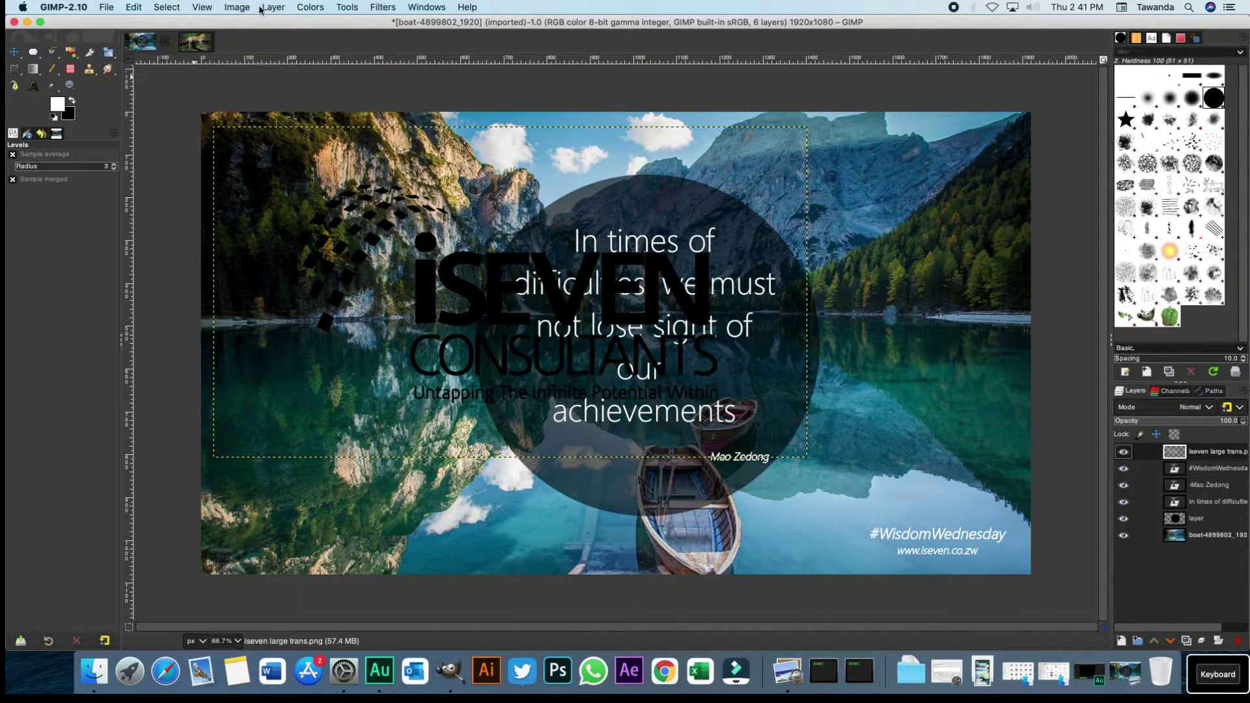
# Invert the logo's colours so it turns white
pyautogui.click(310, 7)
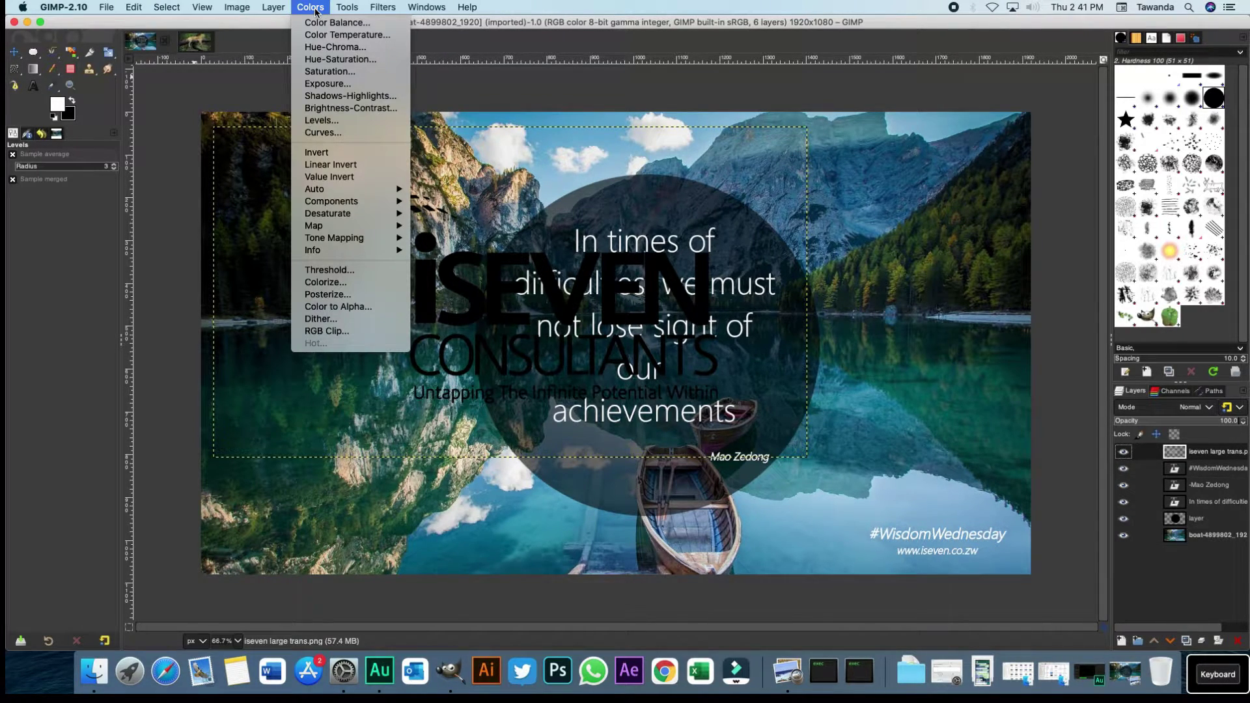
pyautogui.click(350, 153)
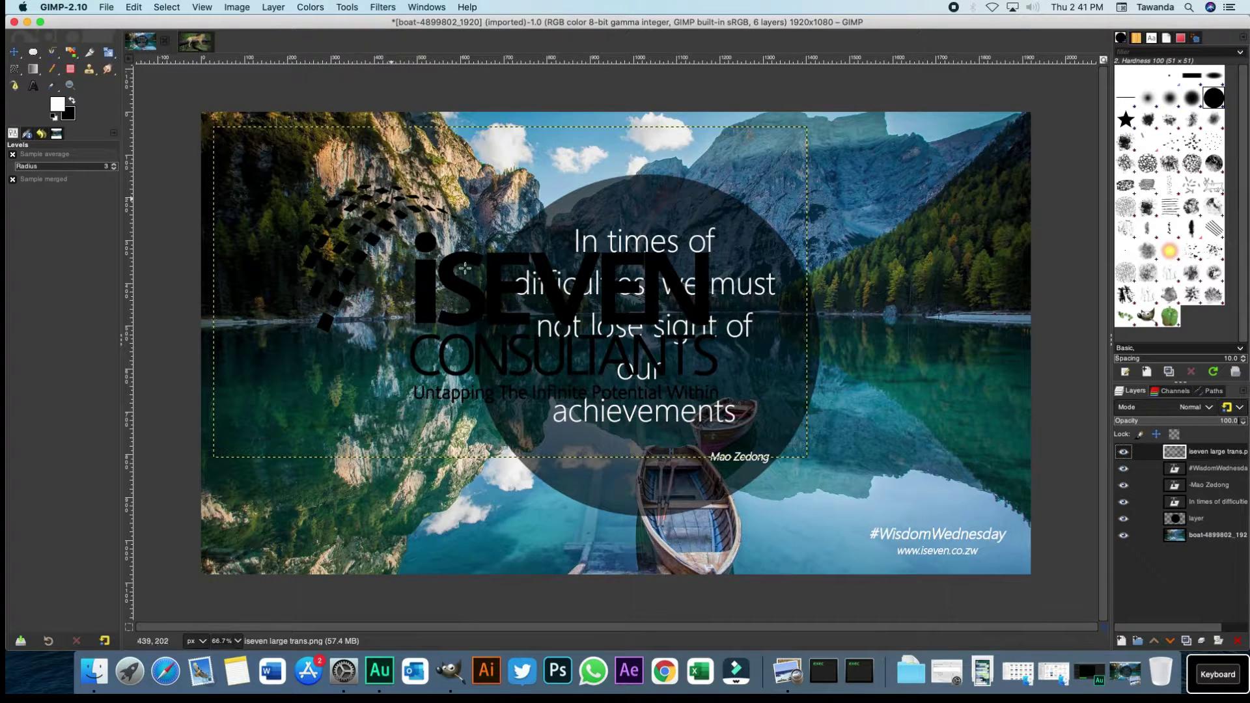
pyautogui.press('super+z')
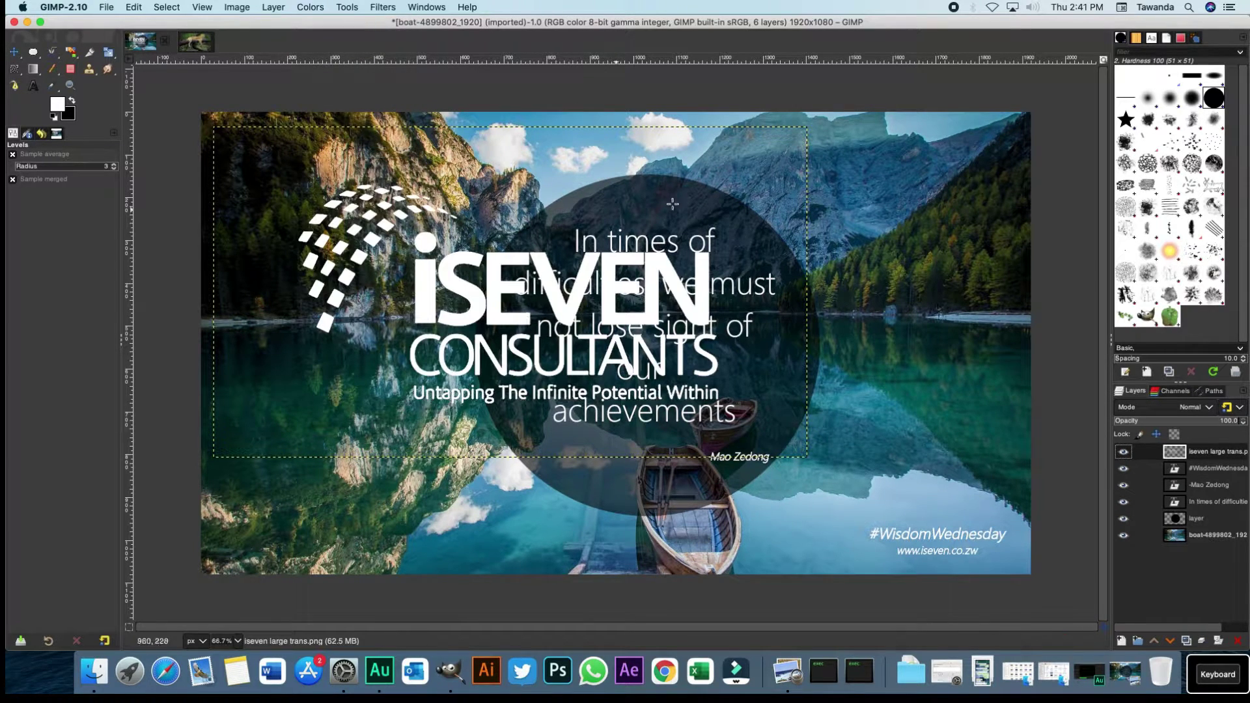
# Scale the logo down to 370×208 in the top-left corner of the boat image
pyautogui.click(108, 52)
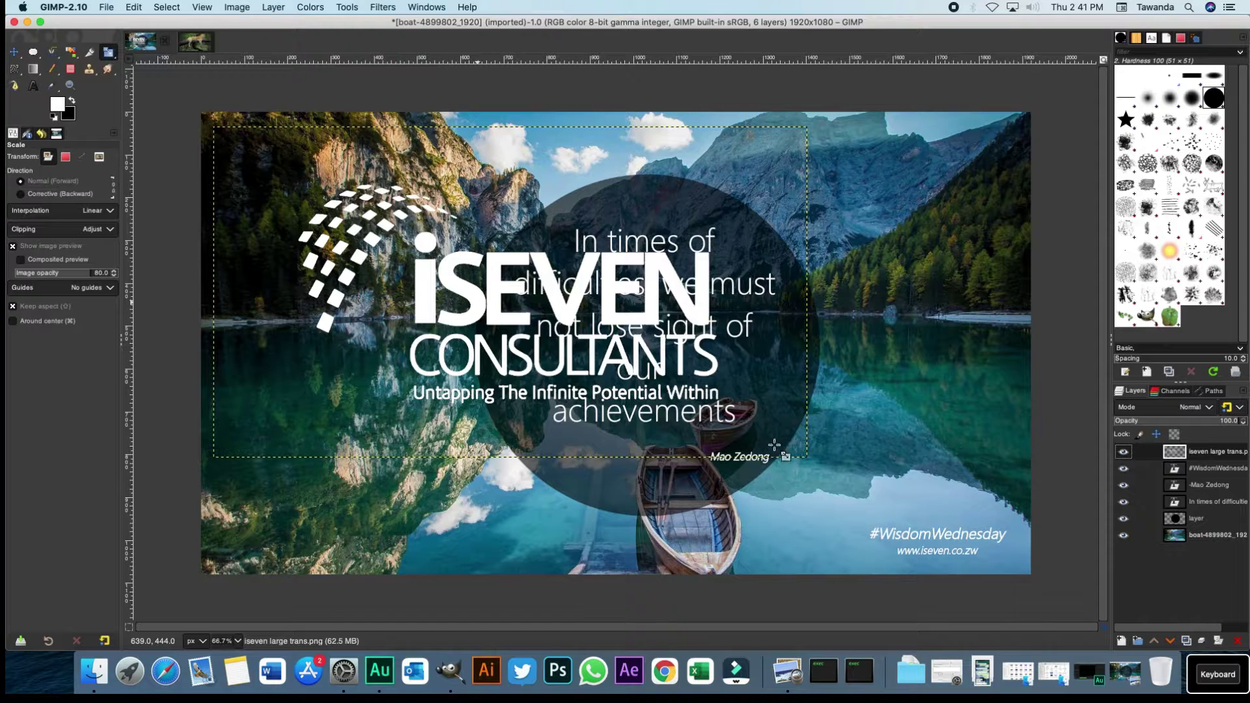
pyautogui.moveTo(808, 457); pyautogui.dragTo(279, 155)
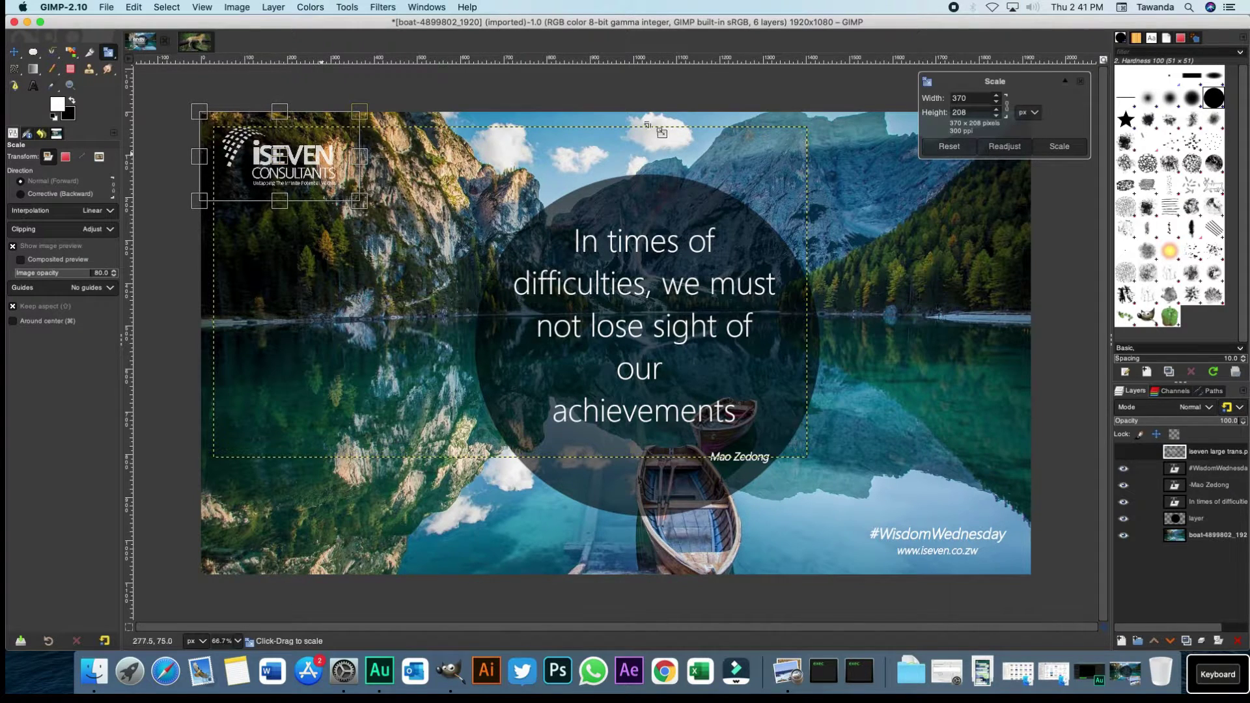
pyautogui.click(1059, 146)
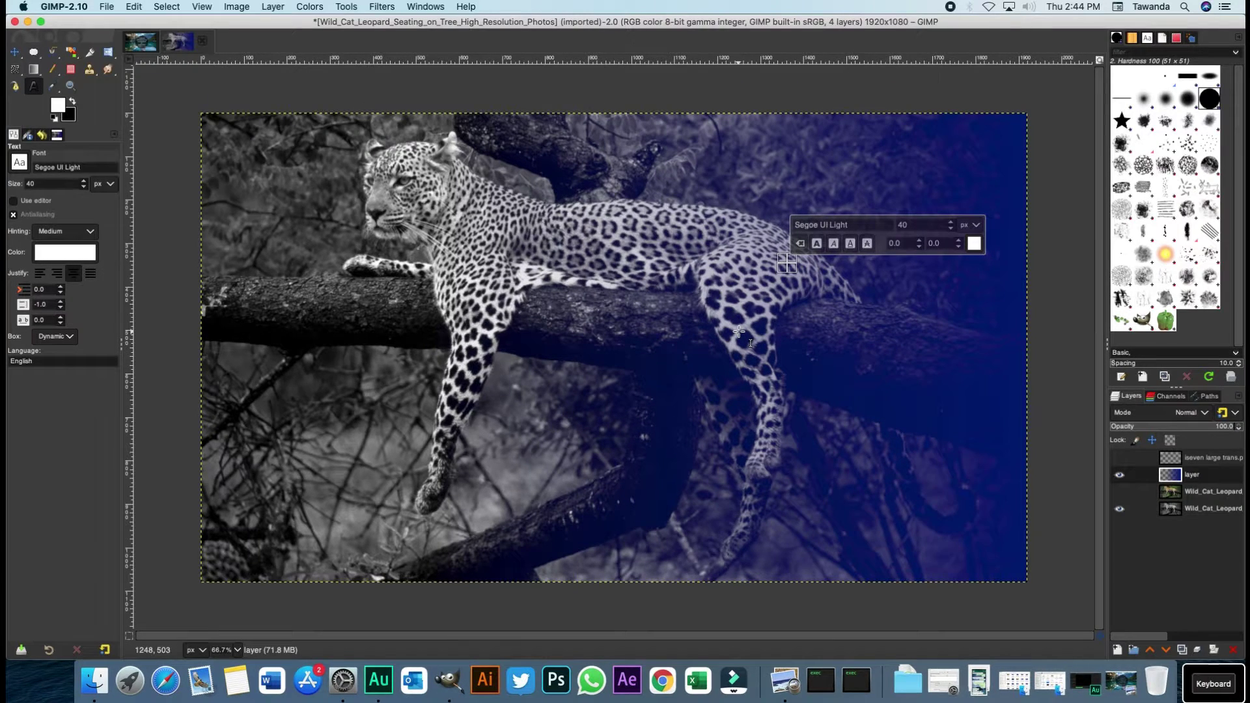
# Type the quote 'The virtue of simplicity is often misunderstood', wrap it, and move it to the dark right side
pyautogui.write('The virtue of')
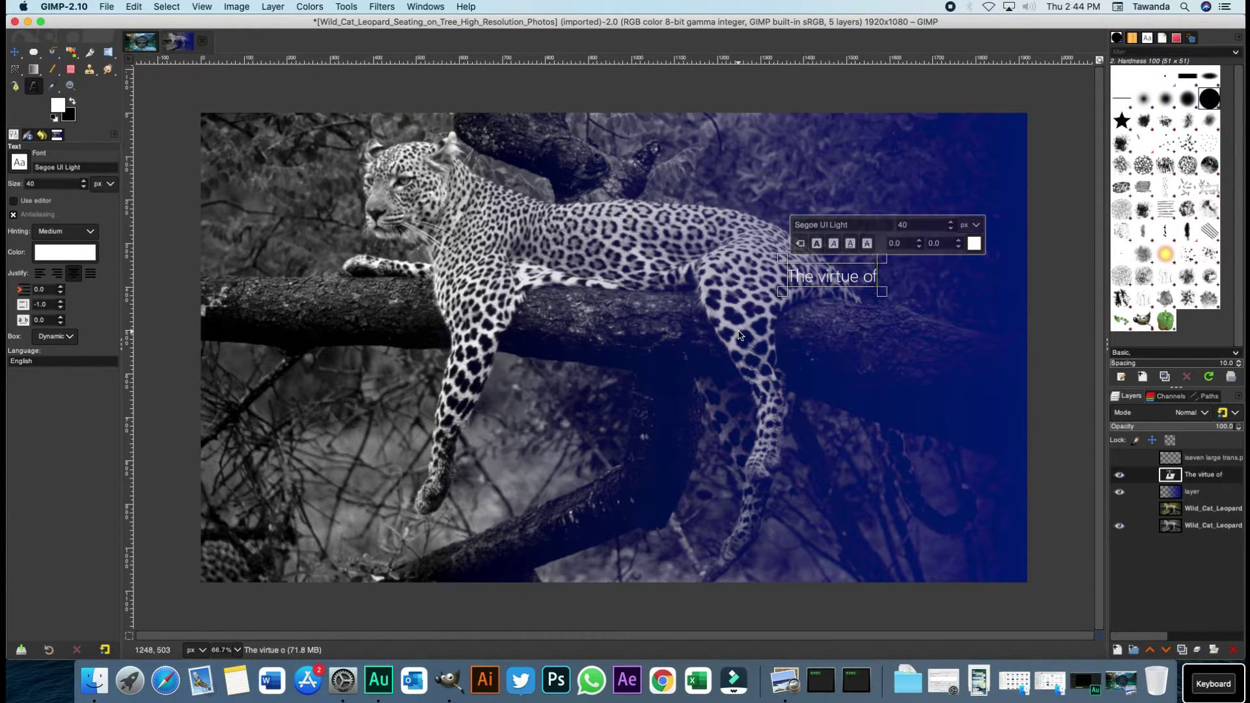
pyautogui.write(' simplicity i')
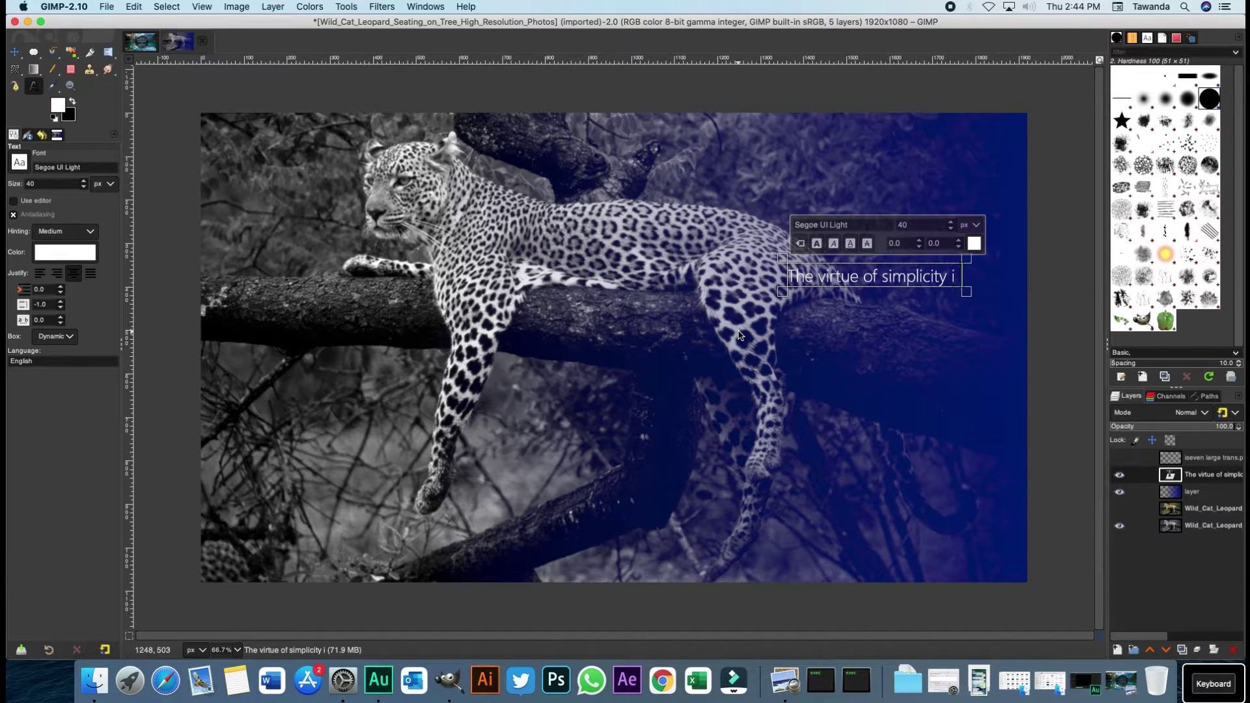
pyautogui.write('s often misunderstood')
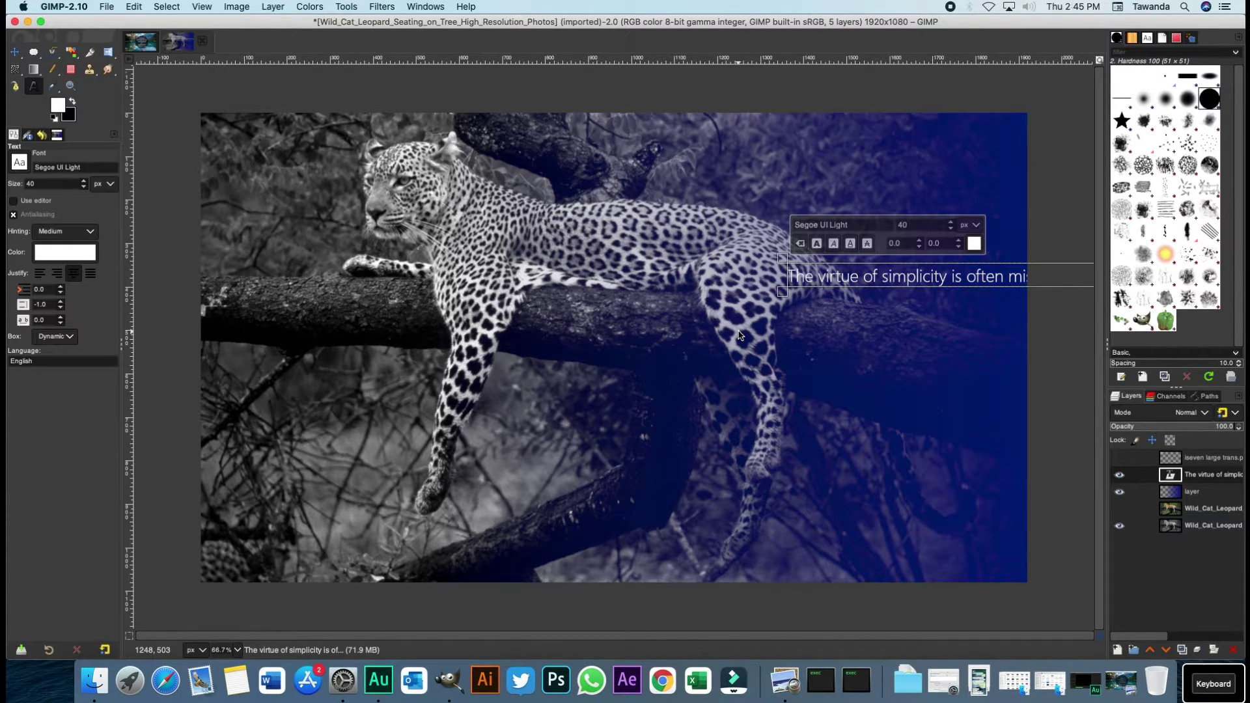
pyautogui.click(14, 51)
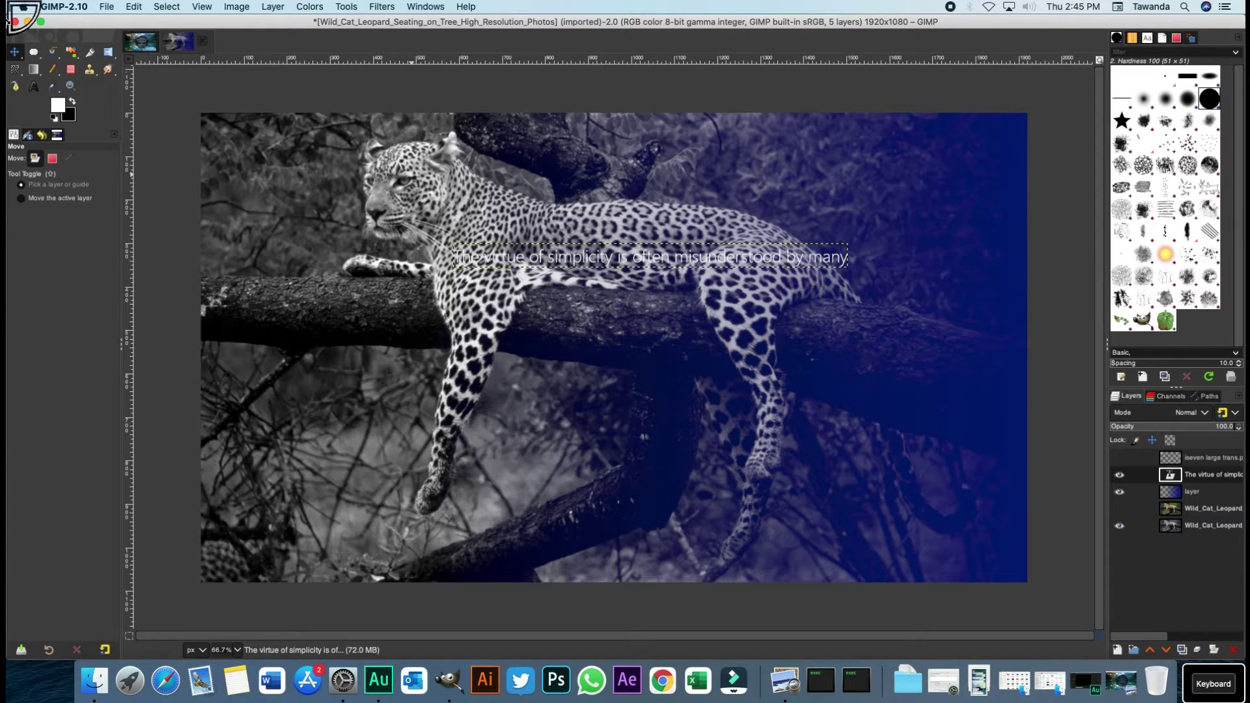
pyautogui.press('t')
pyautogui.click(804, 257)
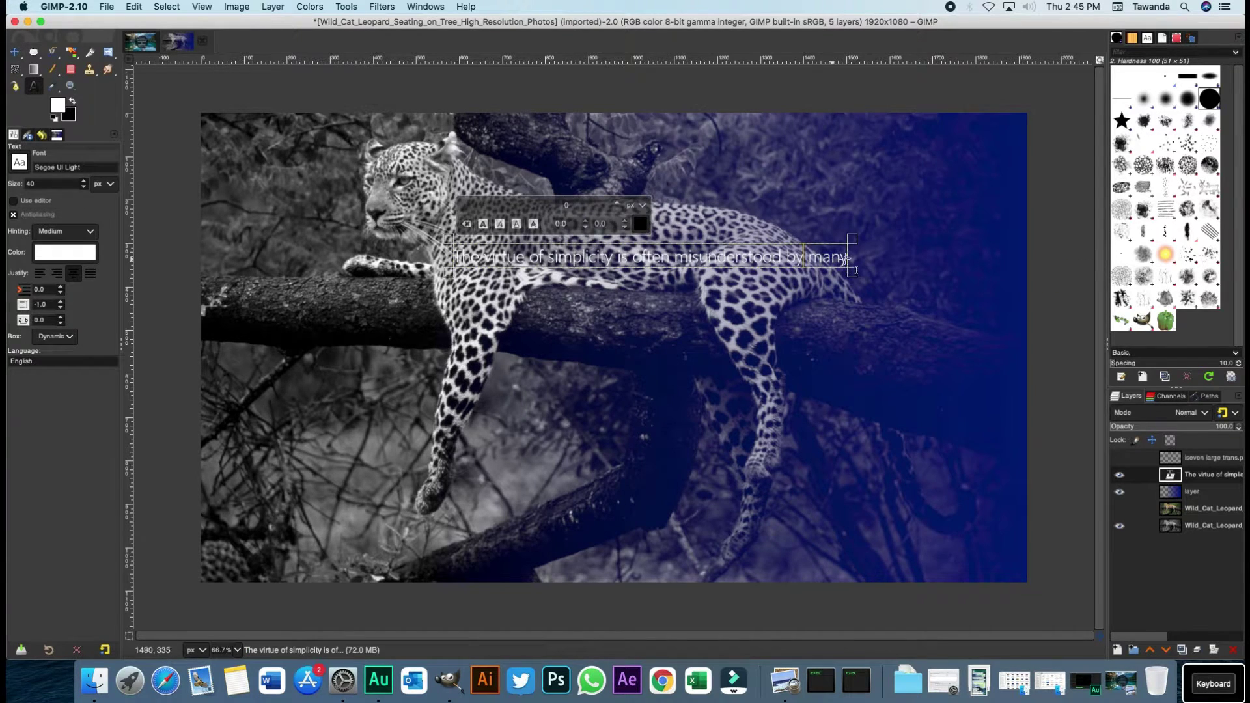
pyautogui.moveTo(807, 284); pyautogui.dragTo(659, 446)
pyautogui.click(14, 51)
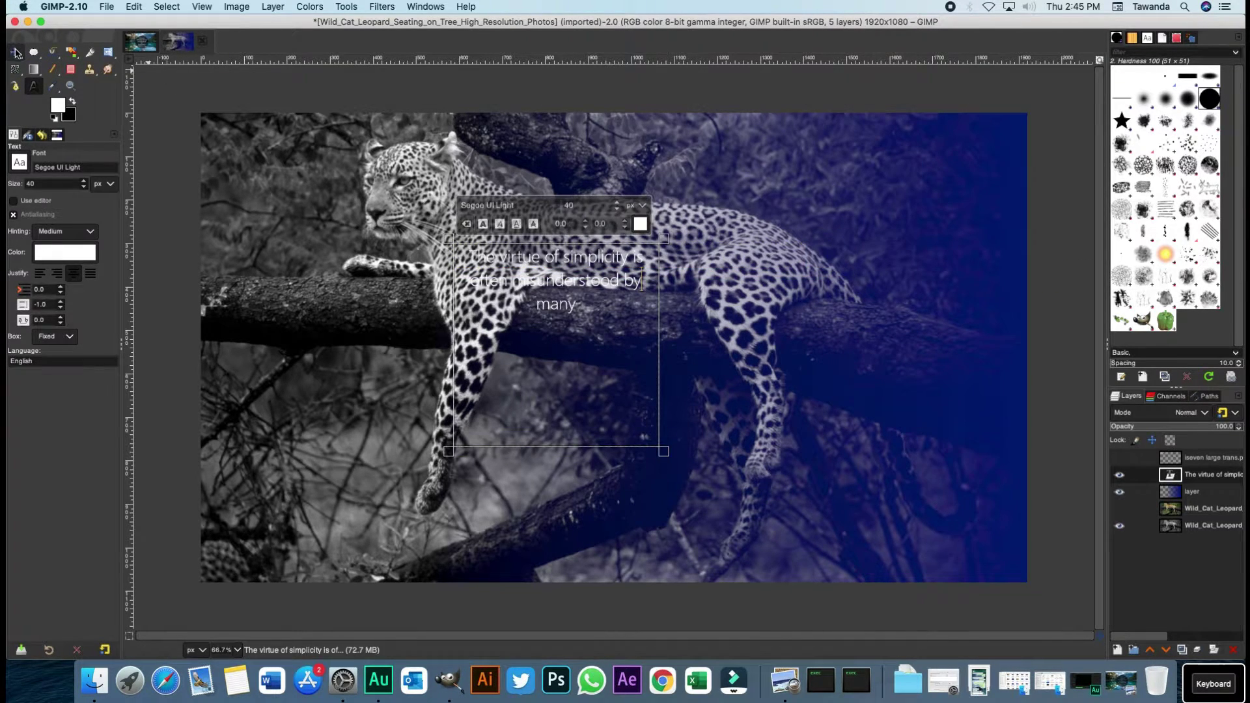
pyautogui.moveTo(478, 260); pyautogui.dragTo(842, 246)
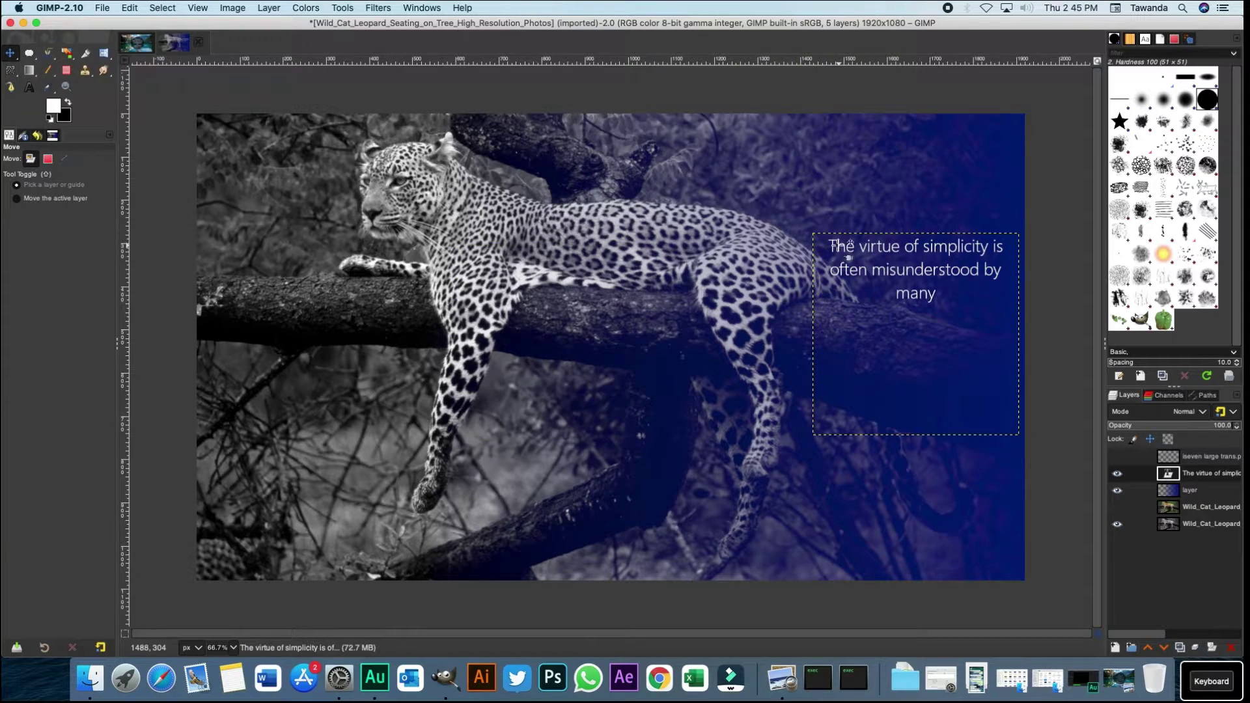
# Set the whole quote to 60 px and shift it slightly left
pyautogui.click(29, 87)
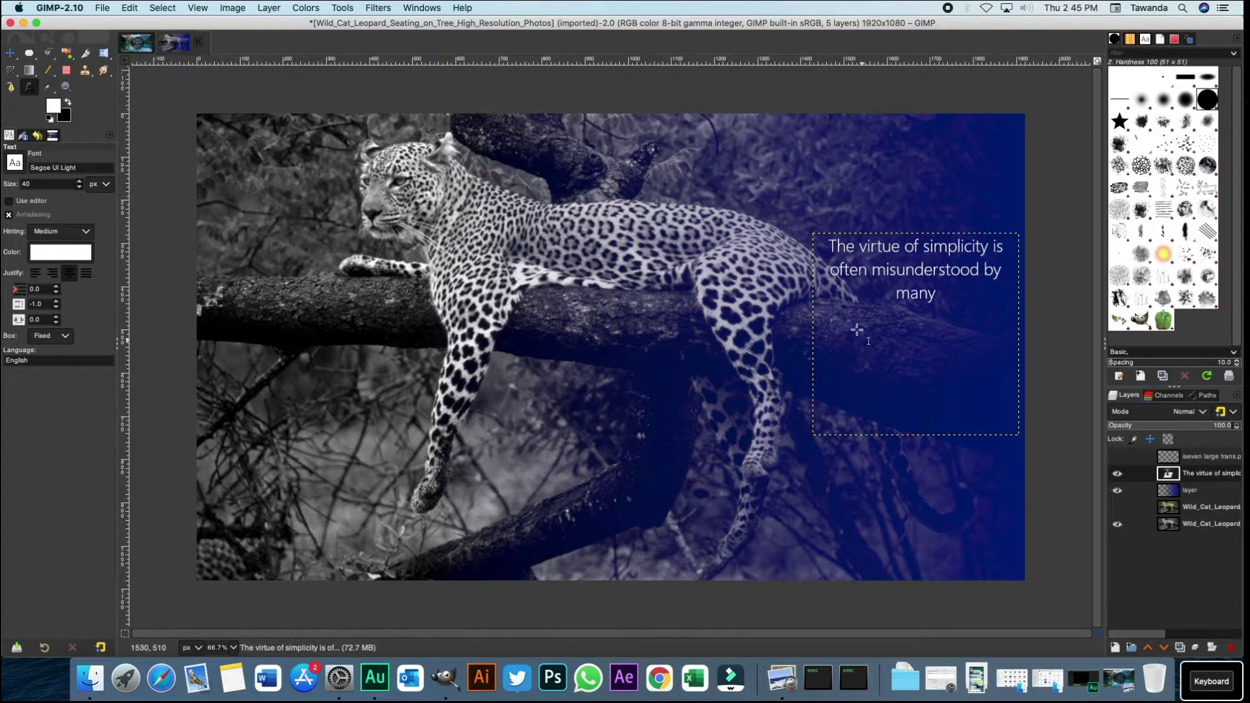
pyautogui.click(966, 301)
pyautogui.hotkey('ctrl', 'a')
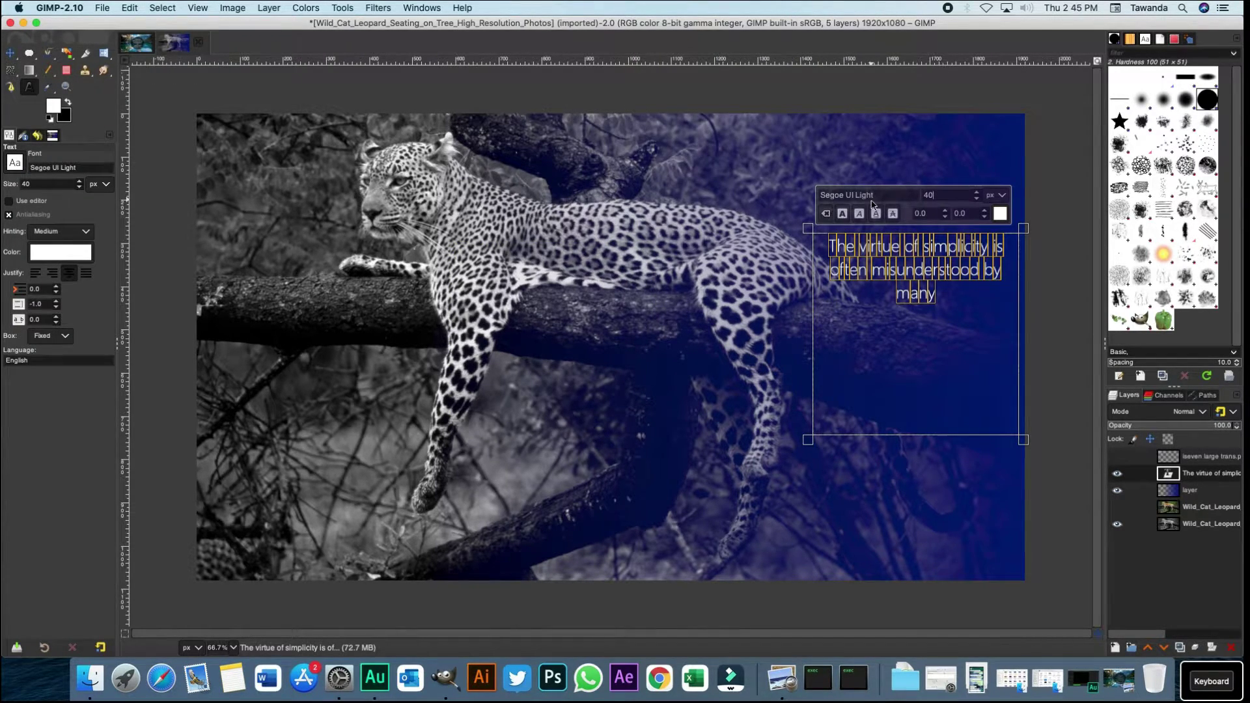
pyautogui.press('BackSpace')
pyautogui.press('BackSpace')
pyautogui.press('Return')
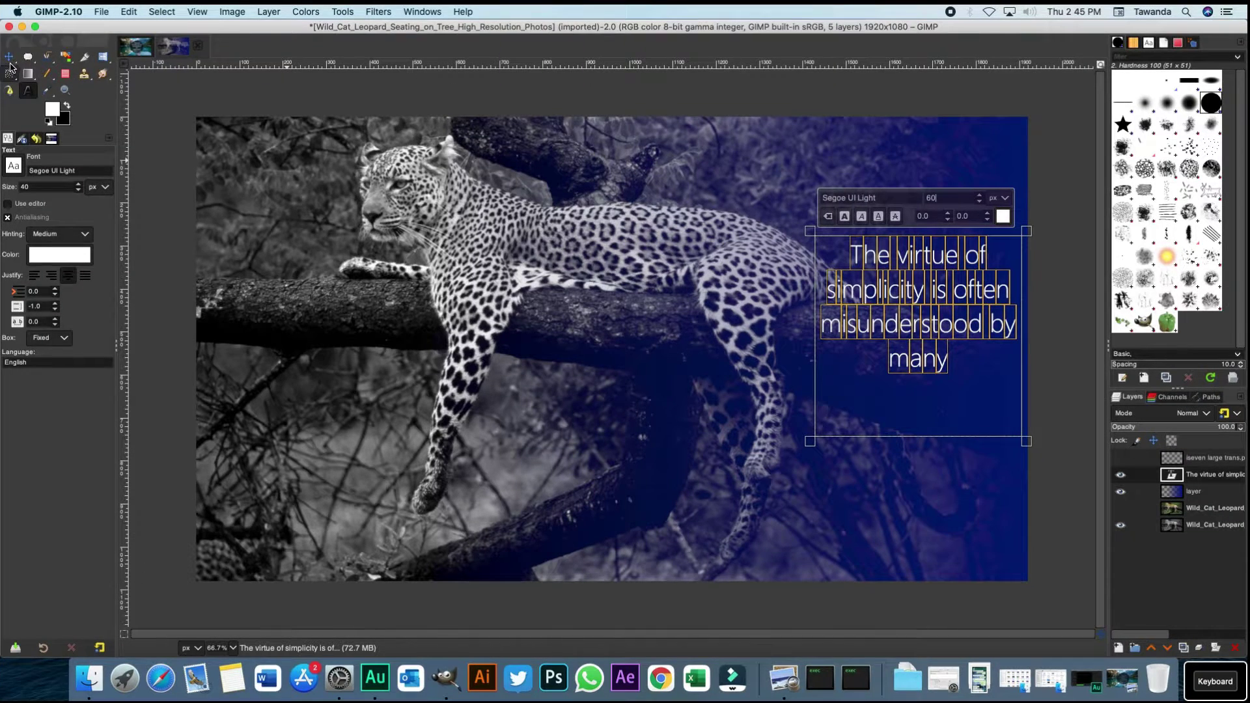
pyautogui.click(9, 59)
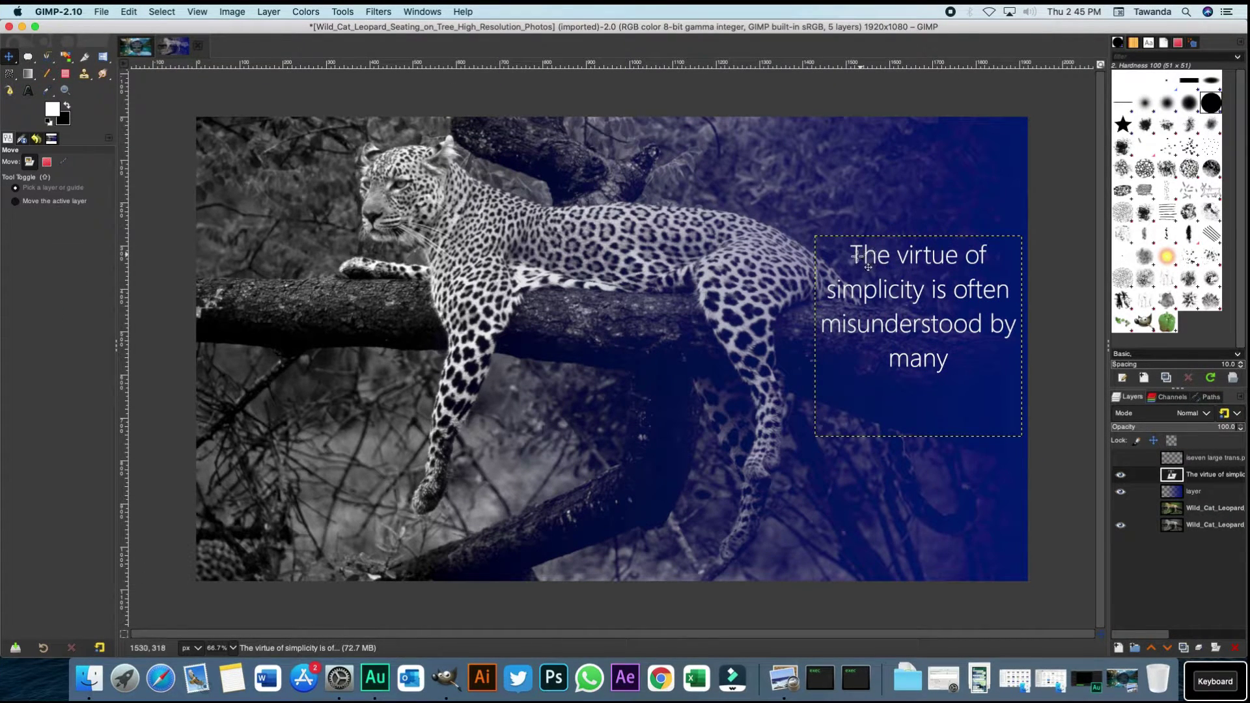
pyautogui.moveTo(867, 268); pyautogui.dragTo(849, 269)
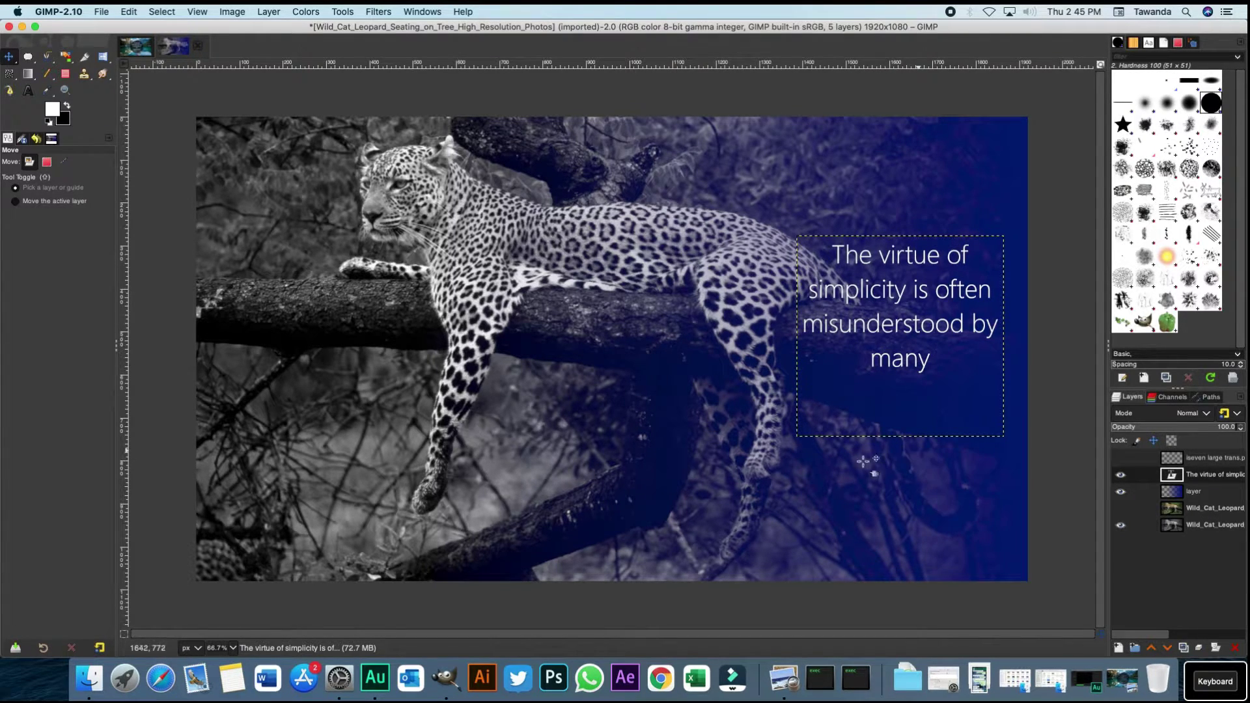
# Add the author credit line below the quote at 30 px and bold
pyautogui.click(28, 93)
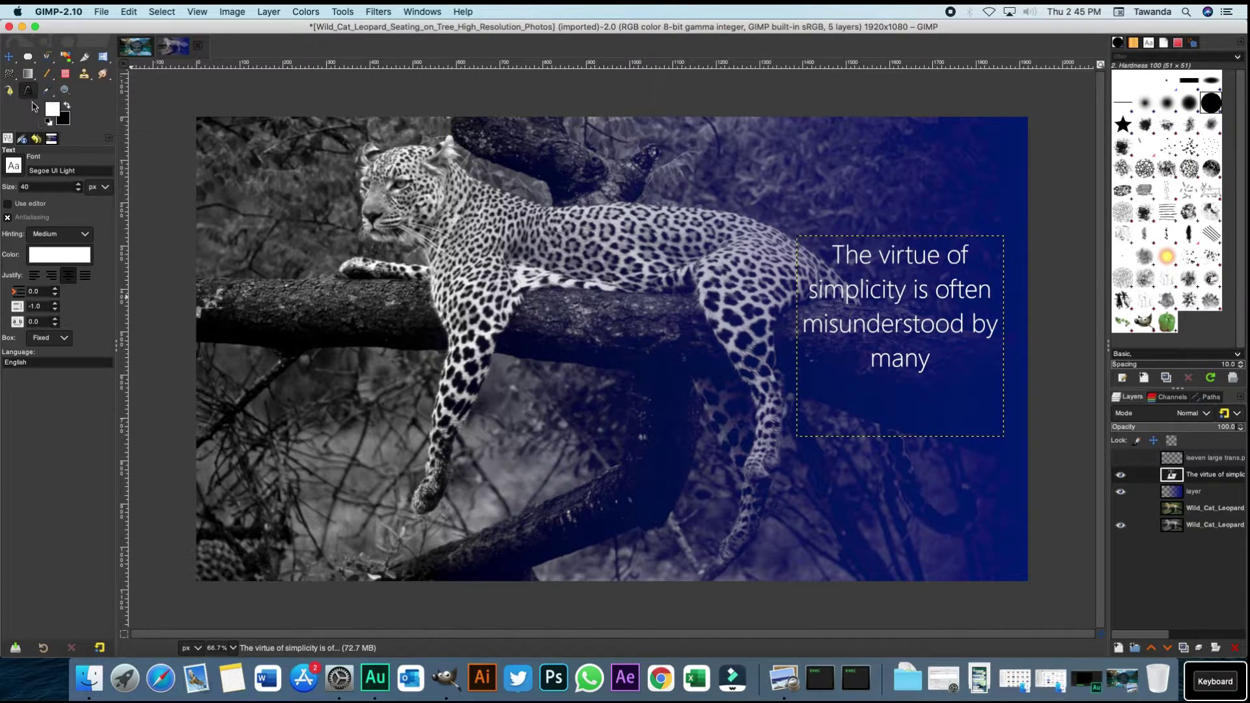
pyautogui.click(842, 462)
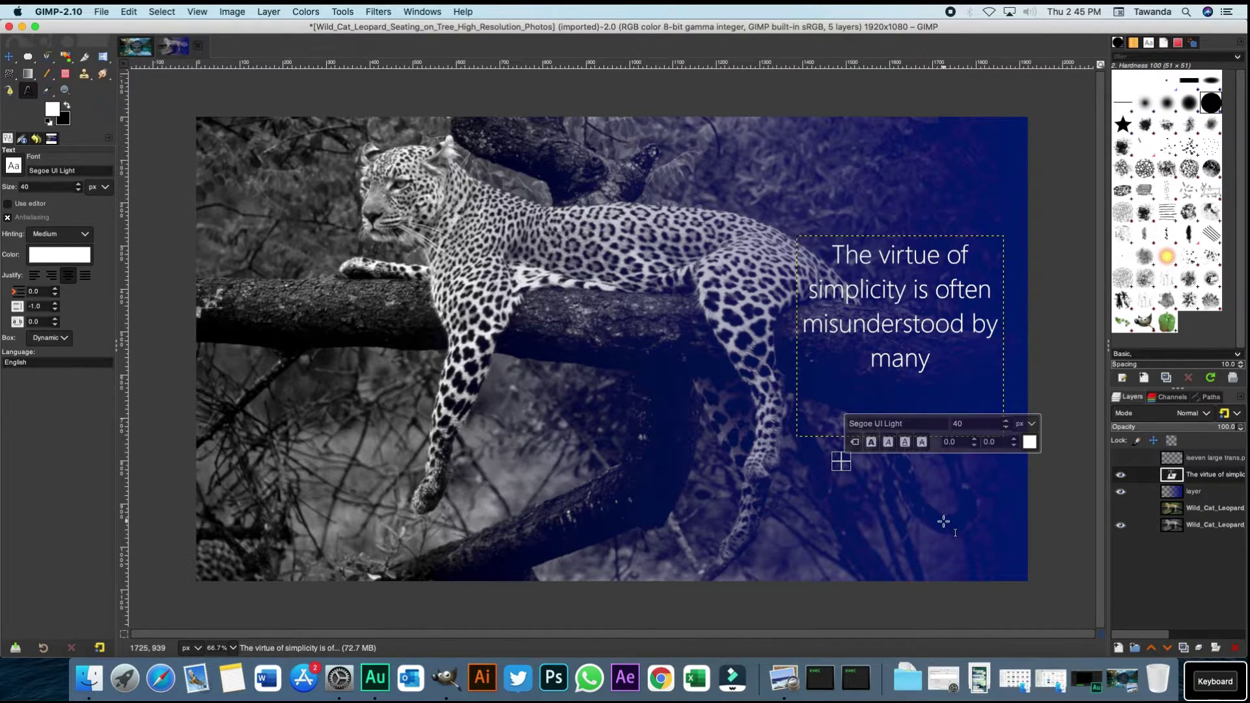
pyautogui.write('-Tawanda')
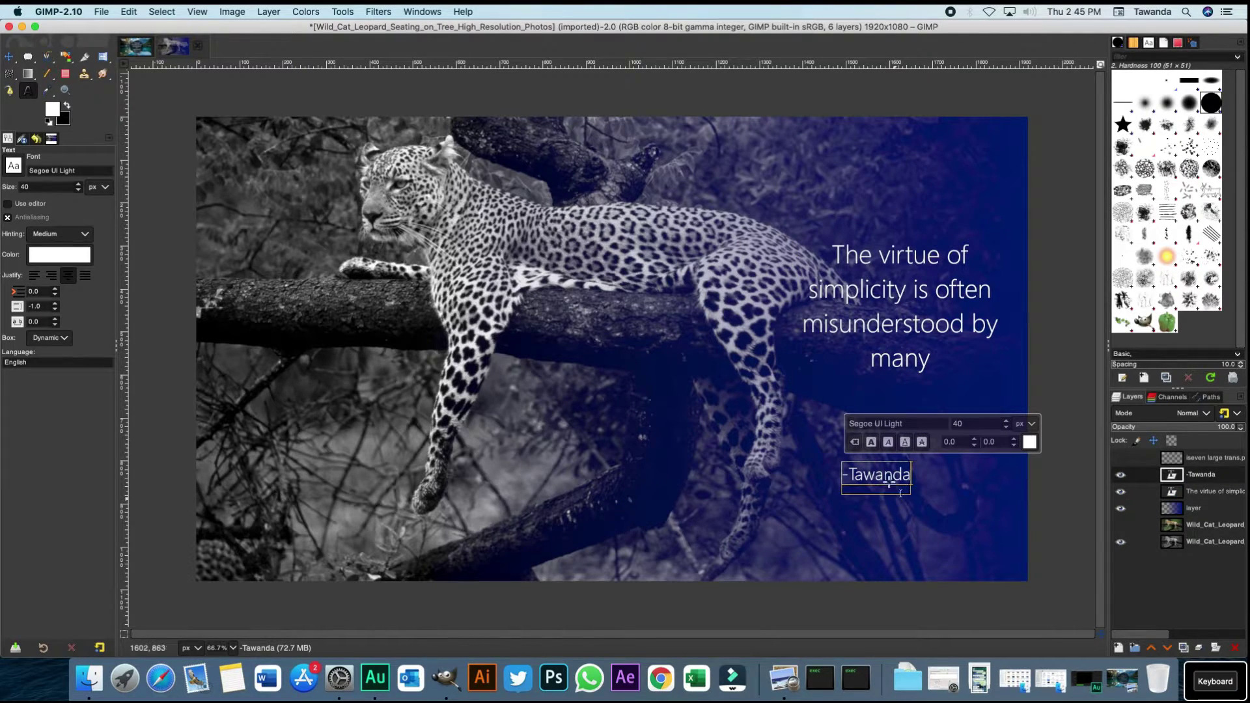
pyautogui.moveTo(912, 476); pyautogui.dragTo(848, 476)
pyautogui.doubleClick(958, 425)
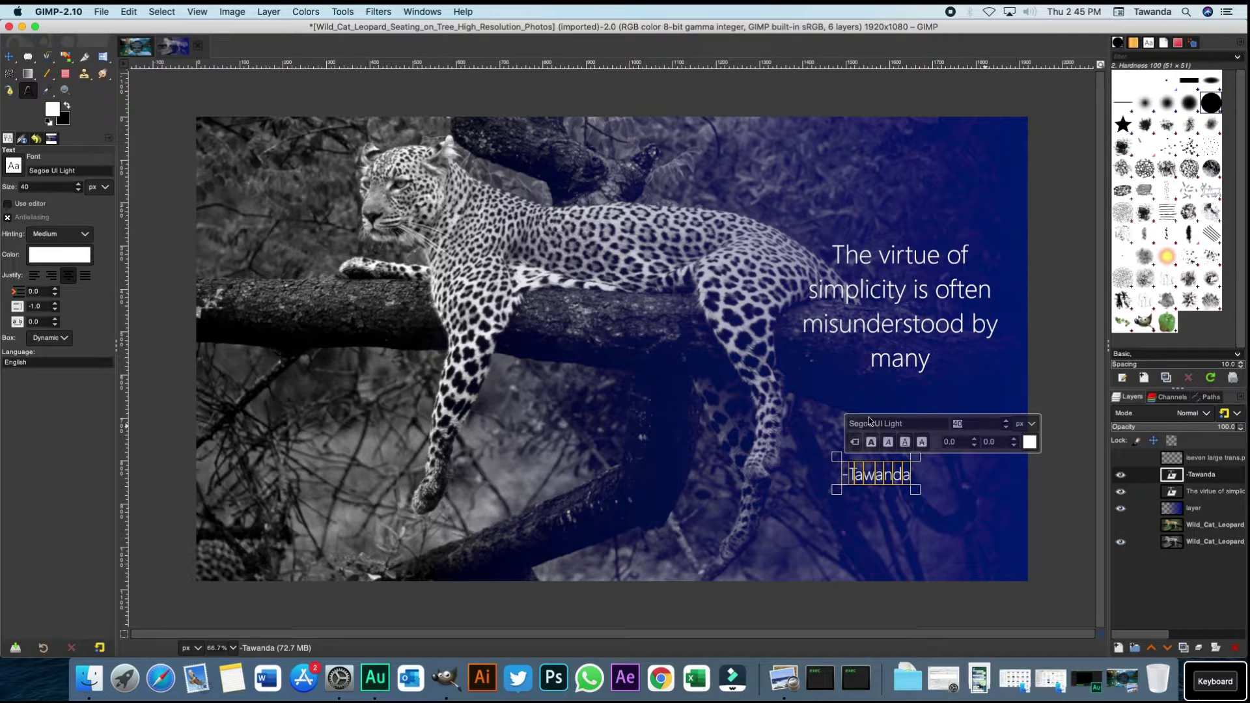
pyautogui.write('30')
pyautogui.press('Return')
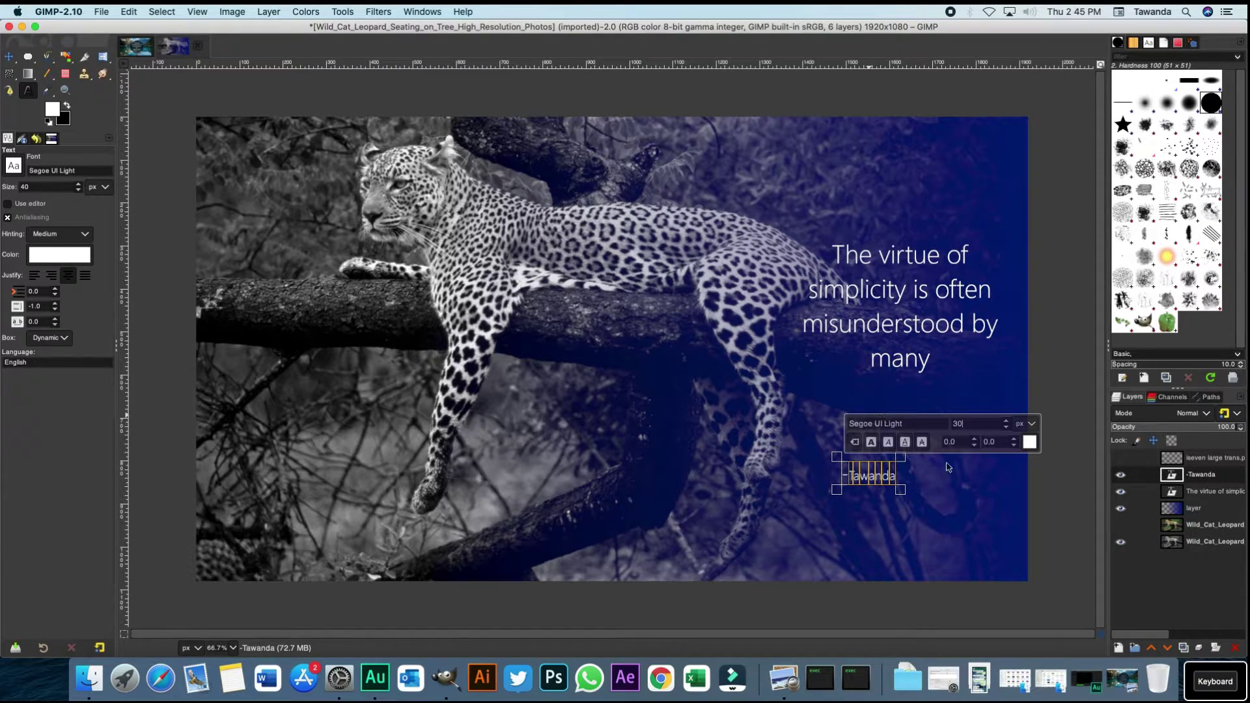
pyautogui.click(891, 447)
# Make the credit italic and move it just beneath the quote's right side
pyautogui.click(10, 56)
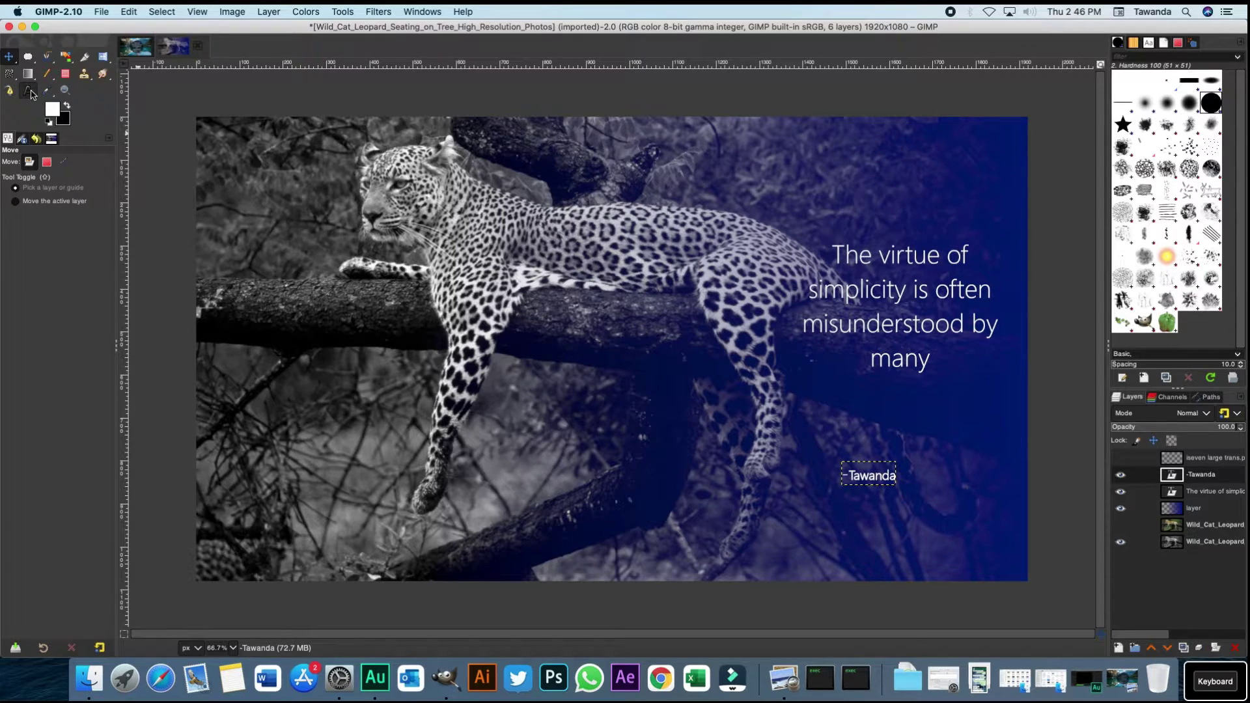
pyautogui.click(29, 90)
pyautogui.click(887, 486)
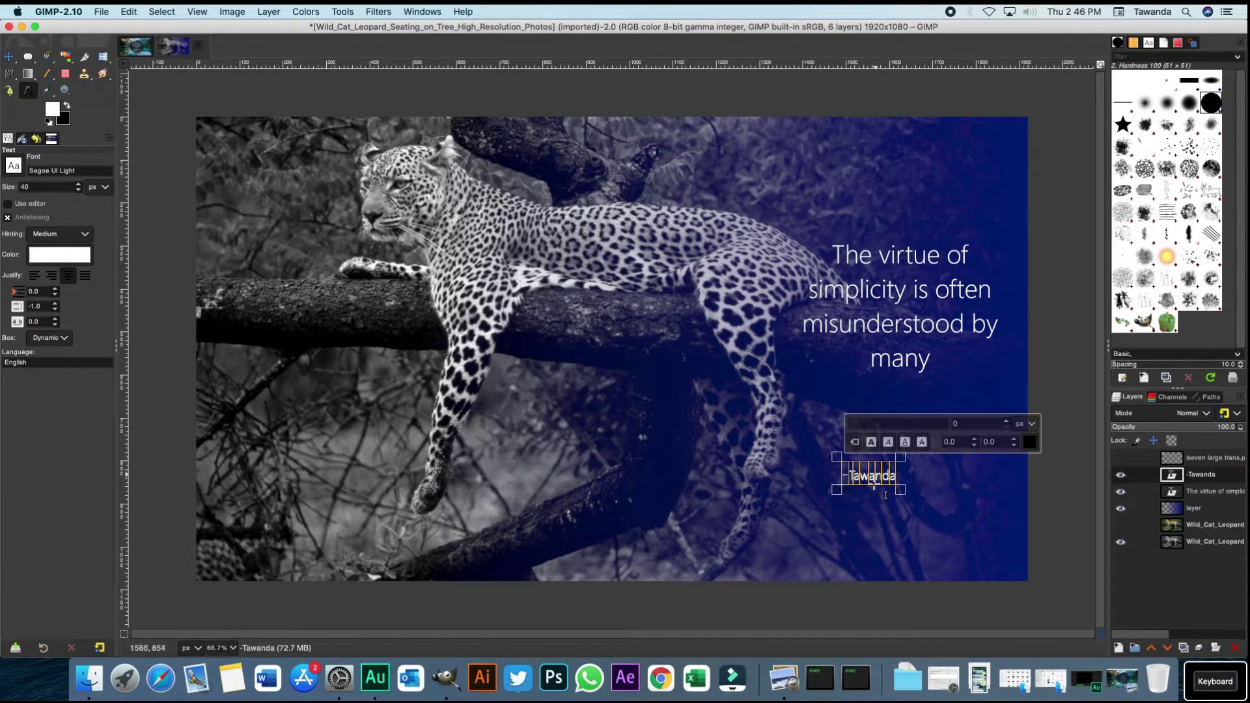
pyautogui.click(894, 444)
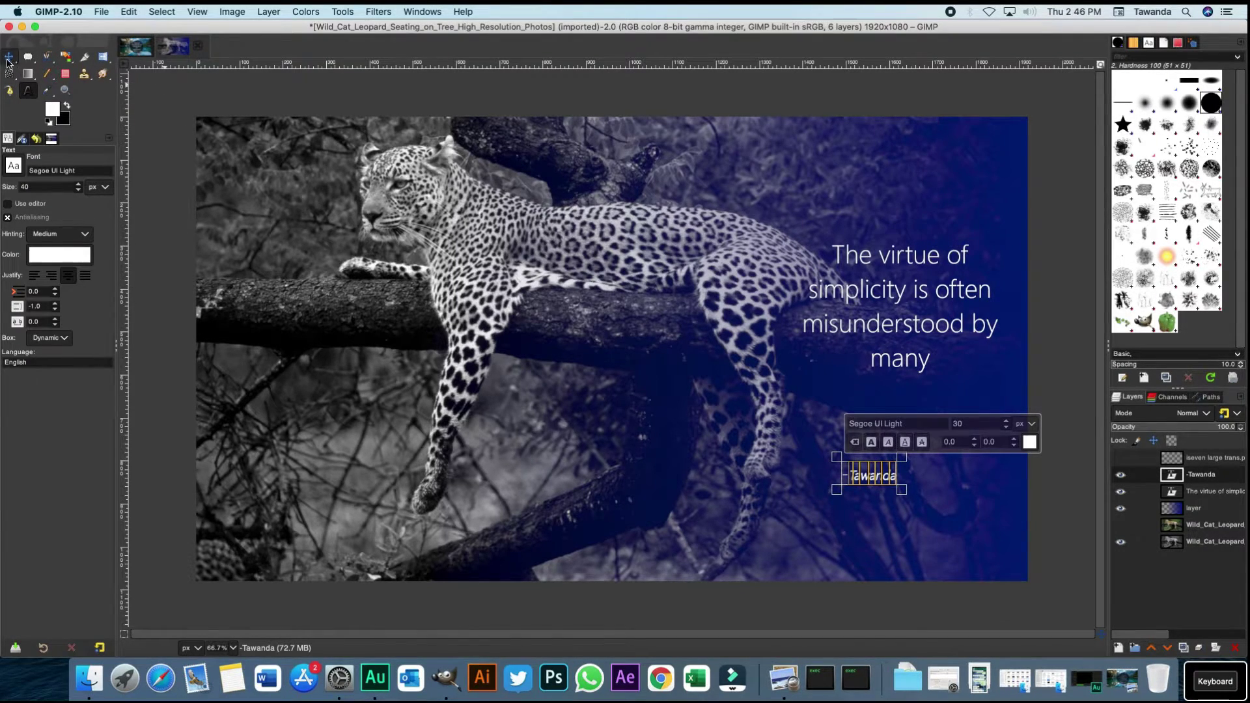
pyautogui.click(10, 58)
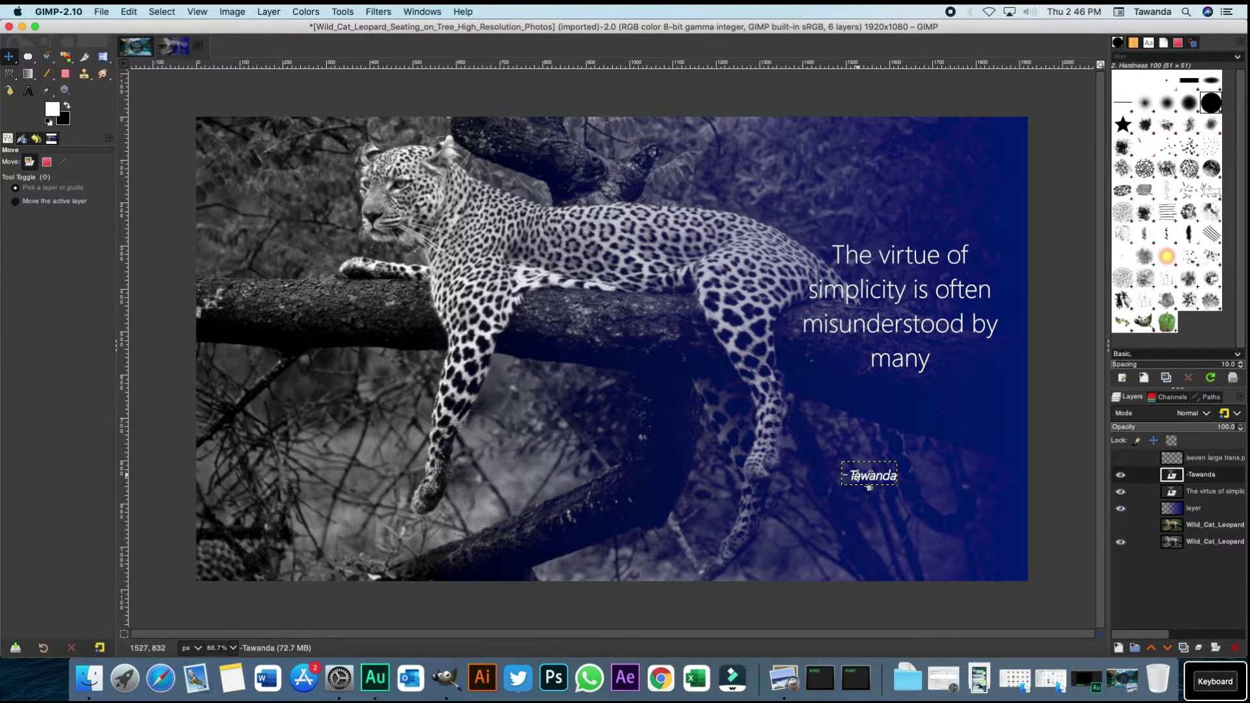
pyautogui.moveTo(868, 485); pyautogui.dragTo(978, 428)
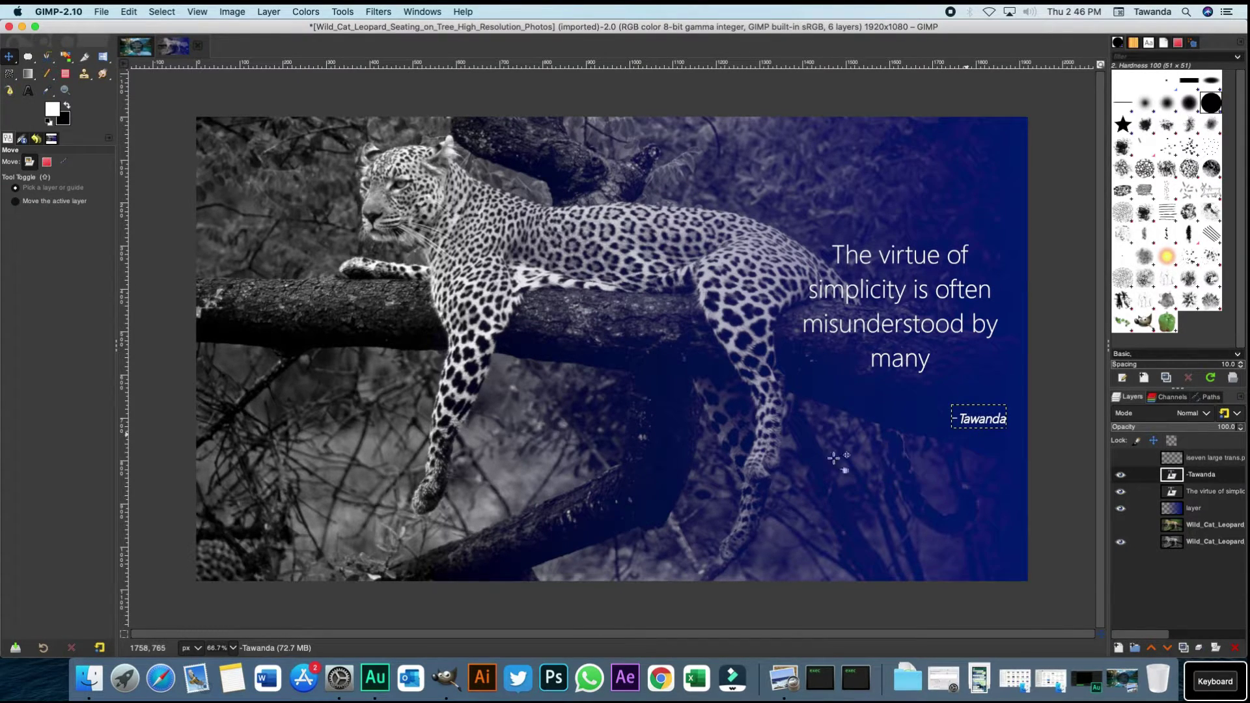
pyautogui.press('t')
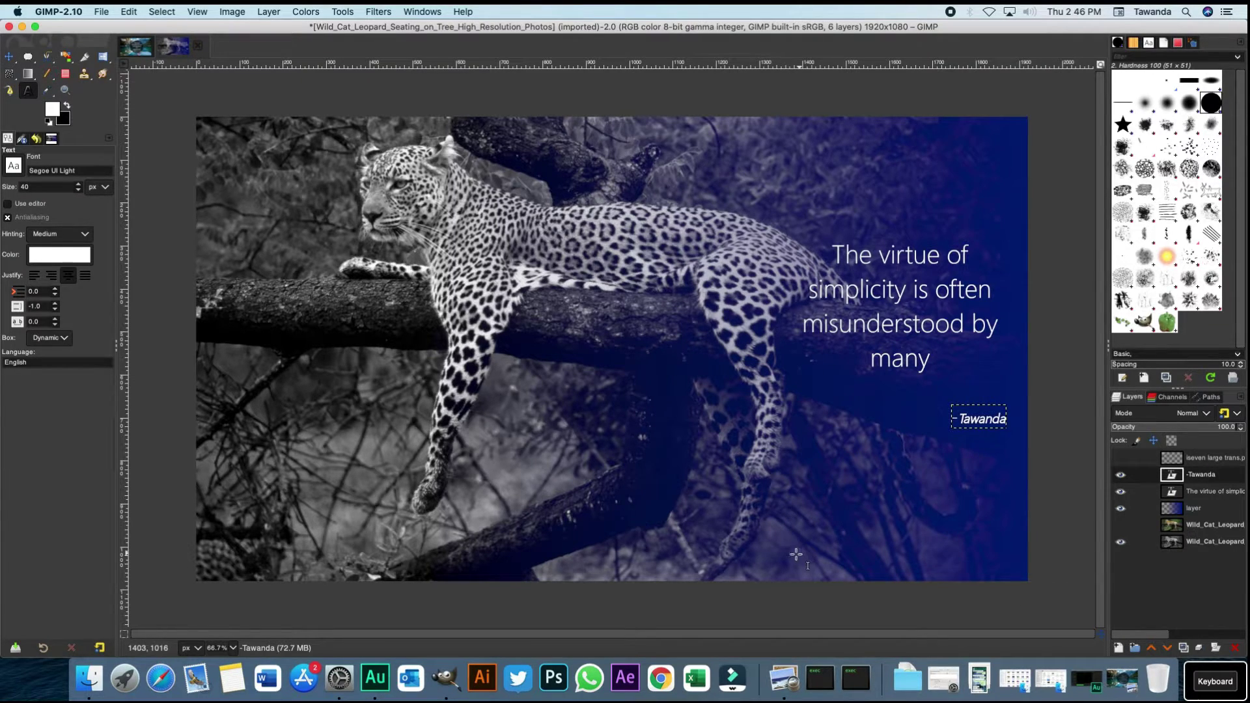
pyautogui.click(788, 530)
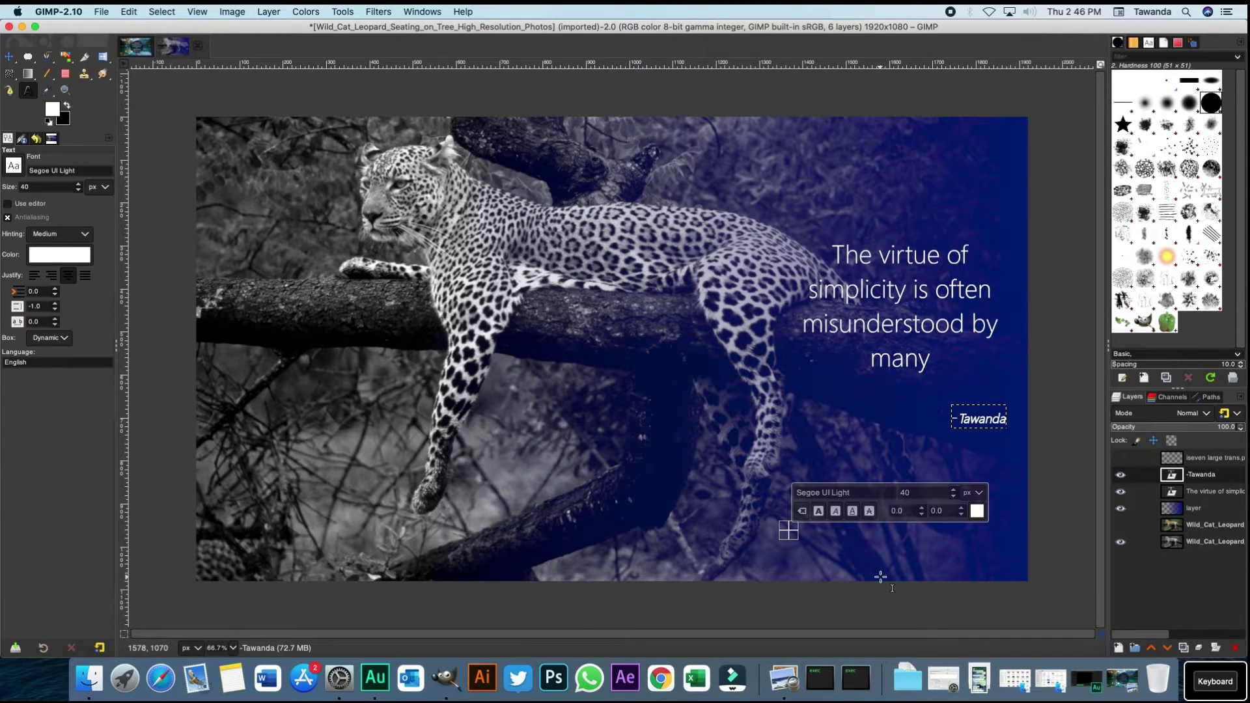
# Add a bold italic 35 px #WisdomWednesday tag in the bottom-right corner
pyautogui.write('3')
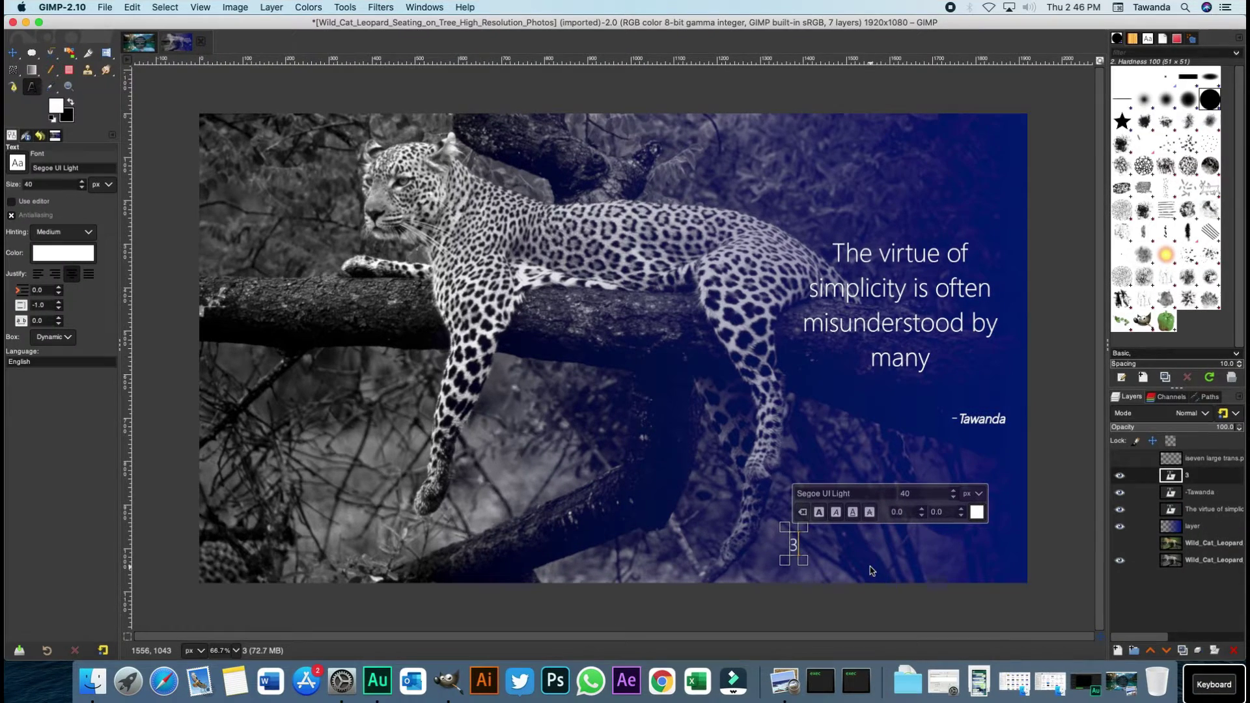
pyautogui.press('BackSpace')
pyautogui.write('#Wisdom')
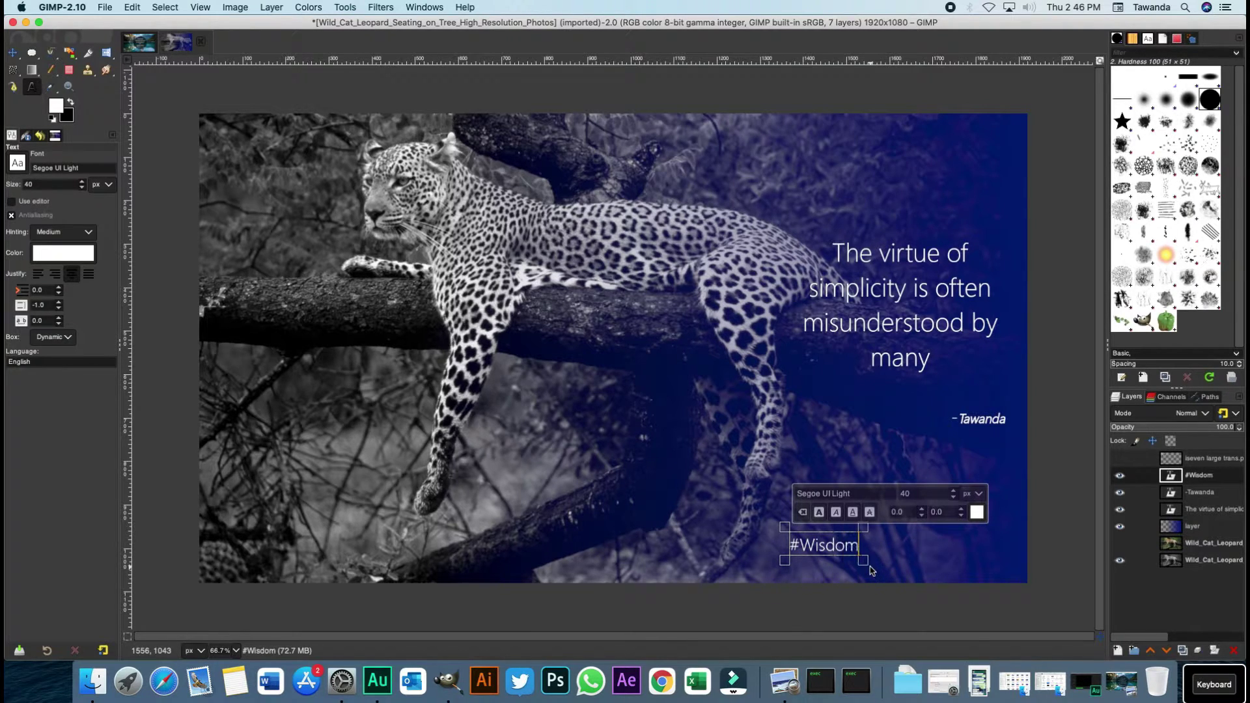
pyautogui.write('Wedne')
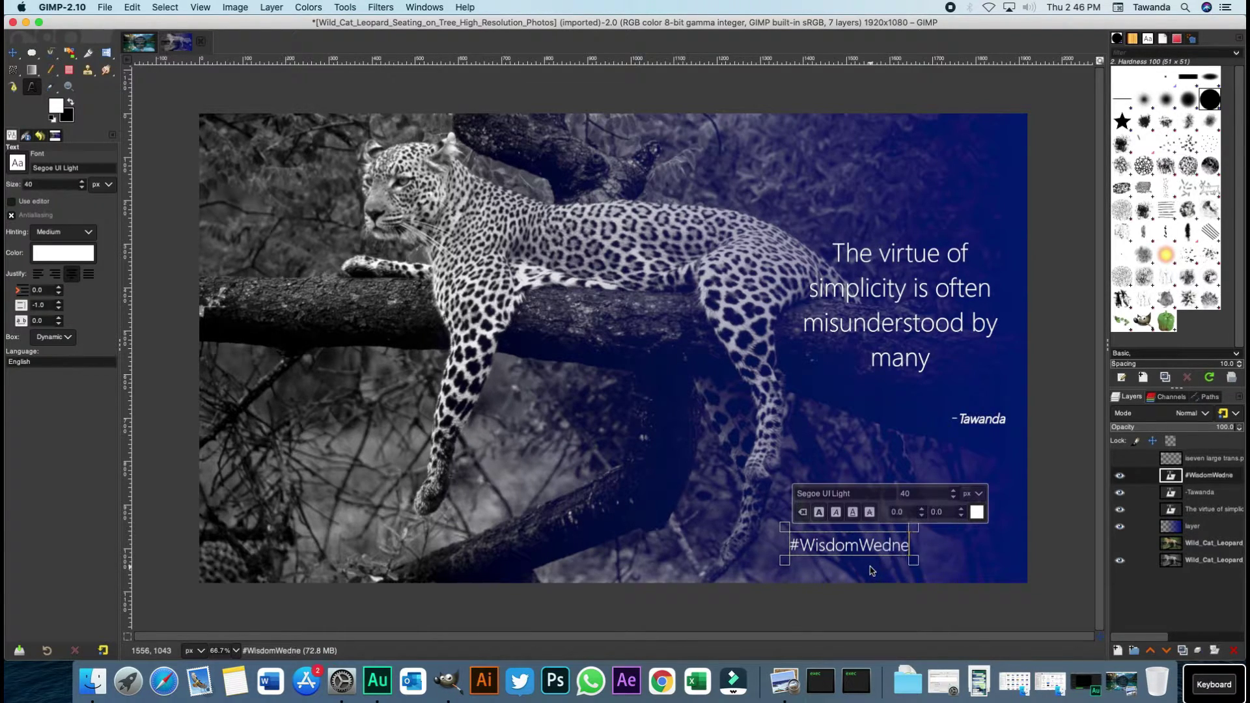
pyautogui.write('sday')
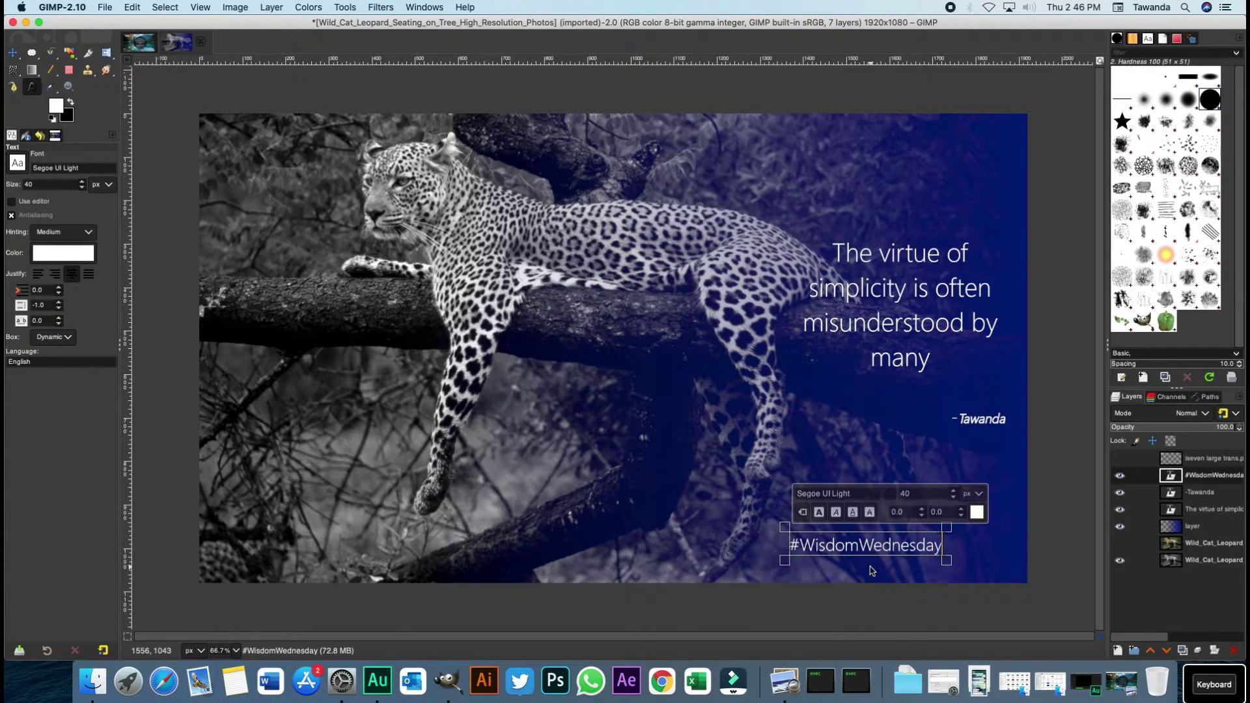
pyautogui.press('super+a')
pyautogui.click(819, 513)
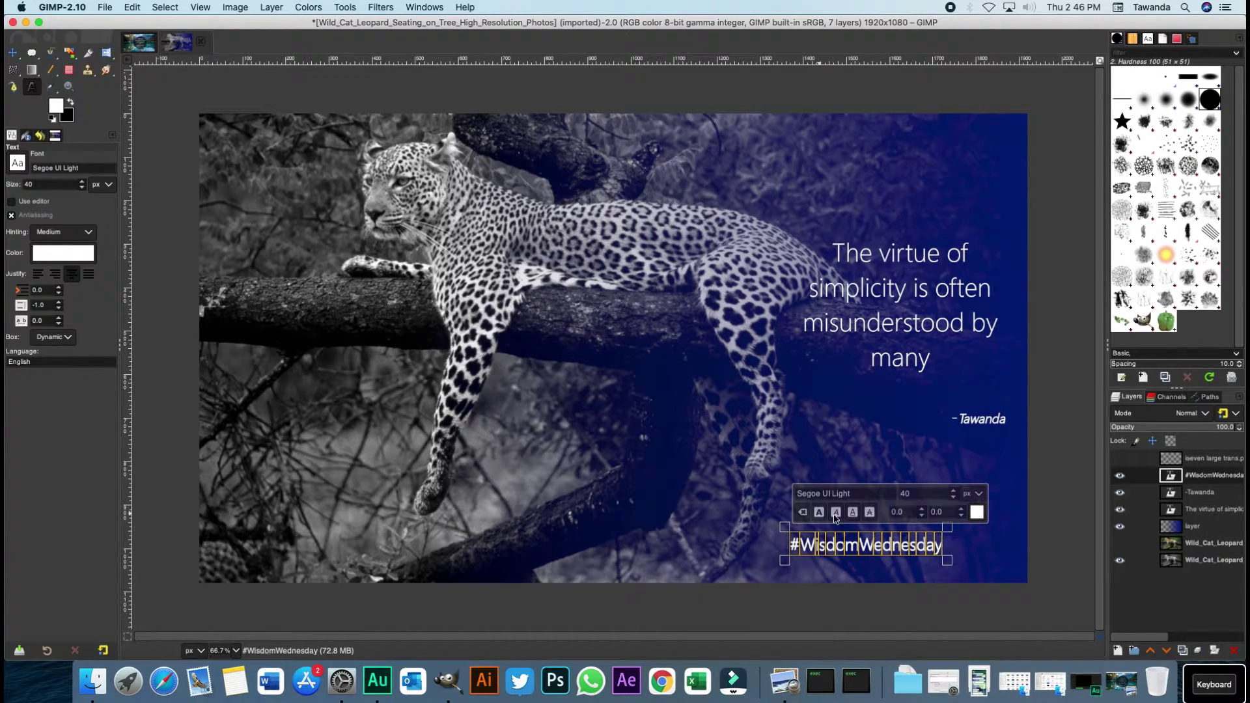
pyautogui.click(839, 513)
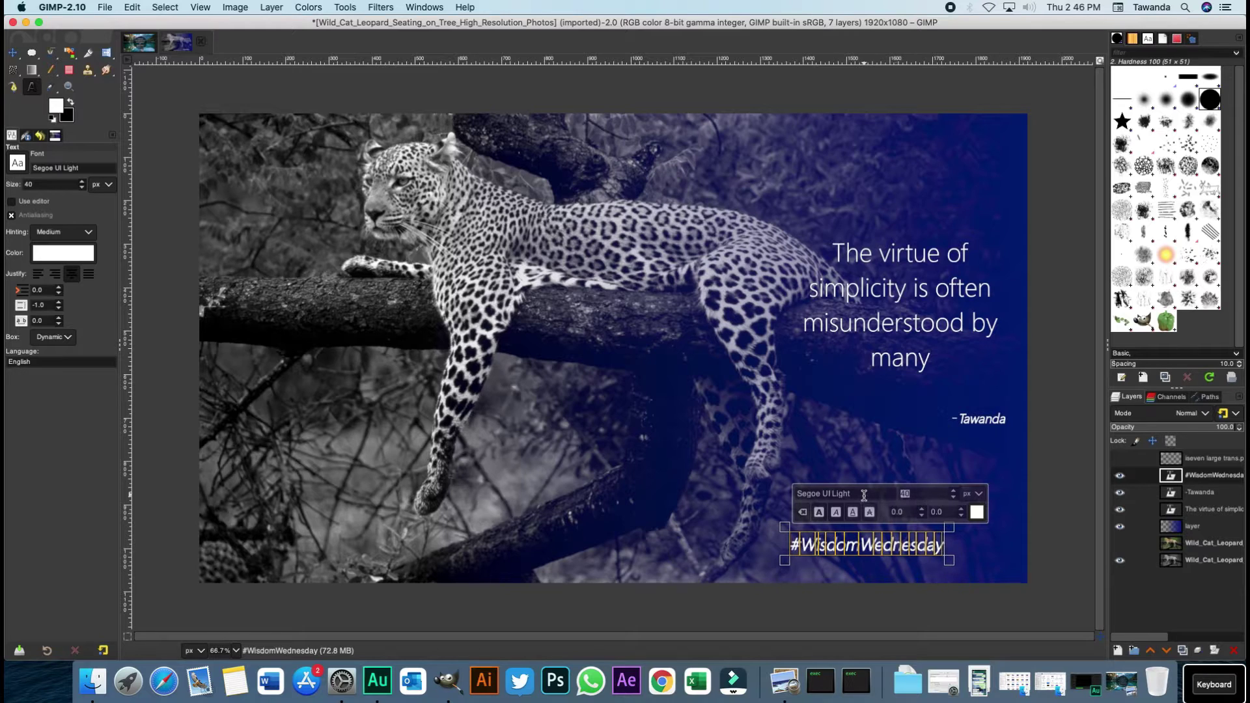
pyautogui.press('Return')
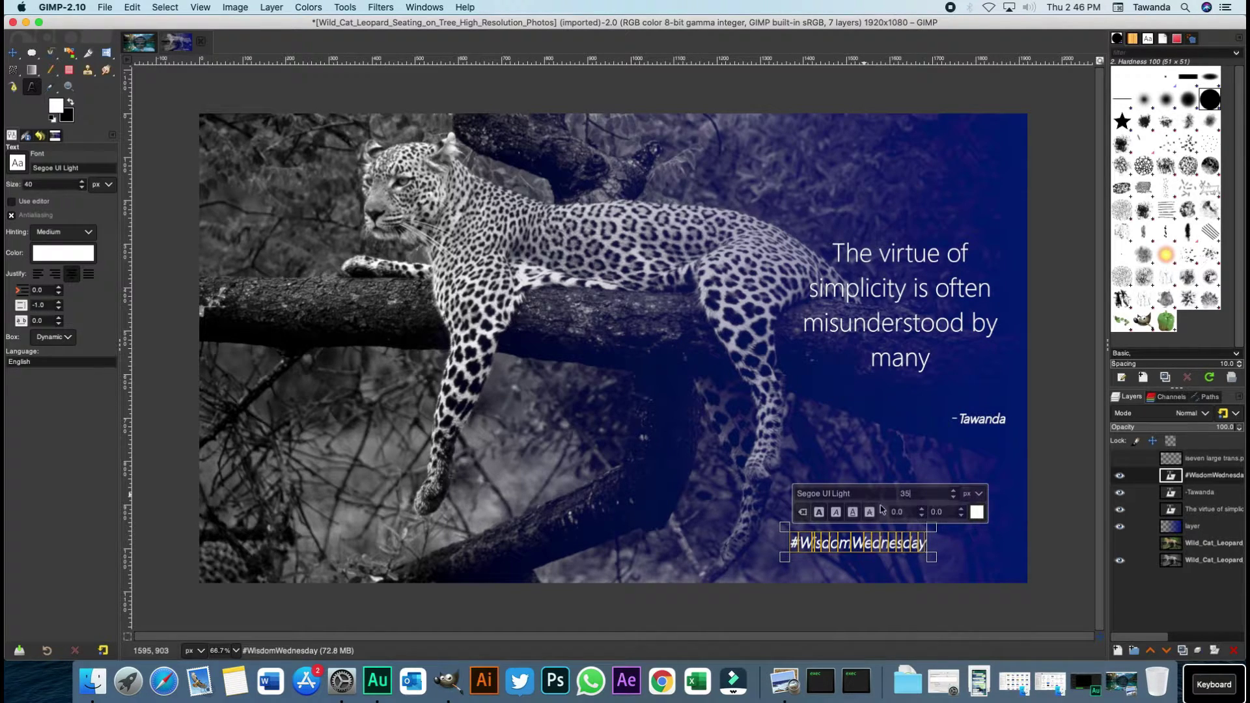
pyautogui.click(13, 52)
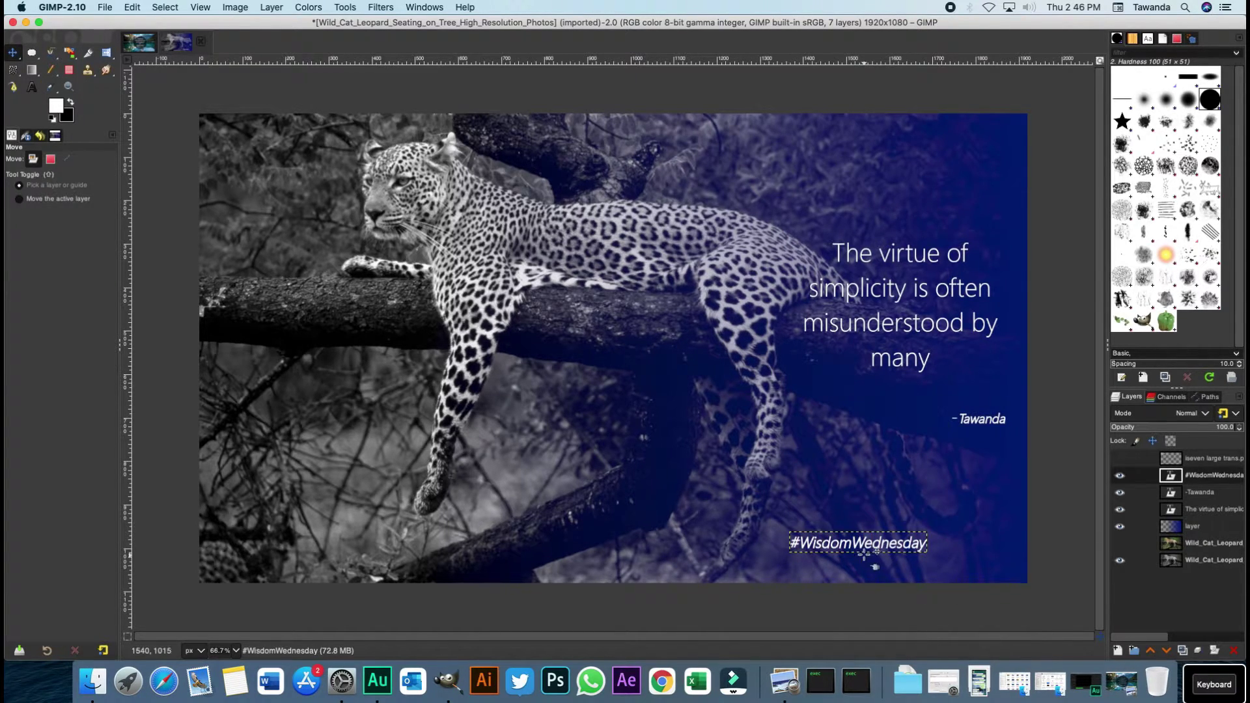
pyautogui.moveTo(875, 557); pyautogui.dragTo(951, 567)
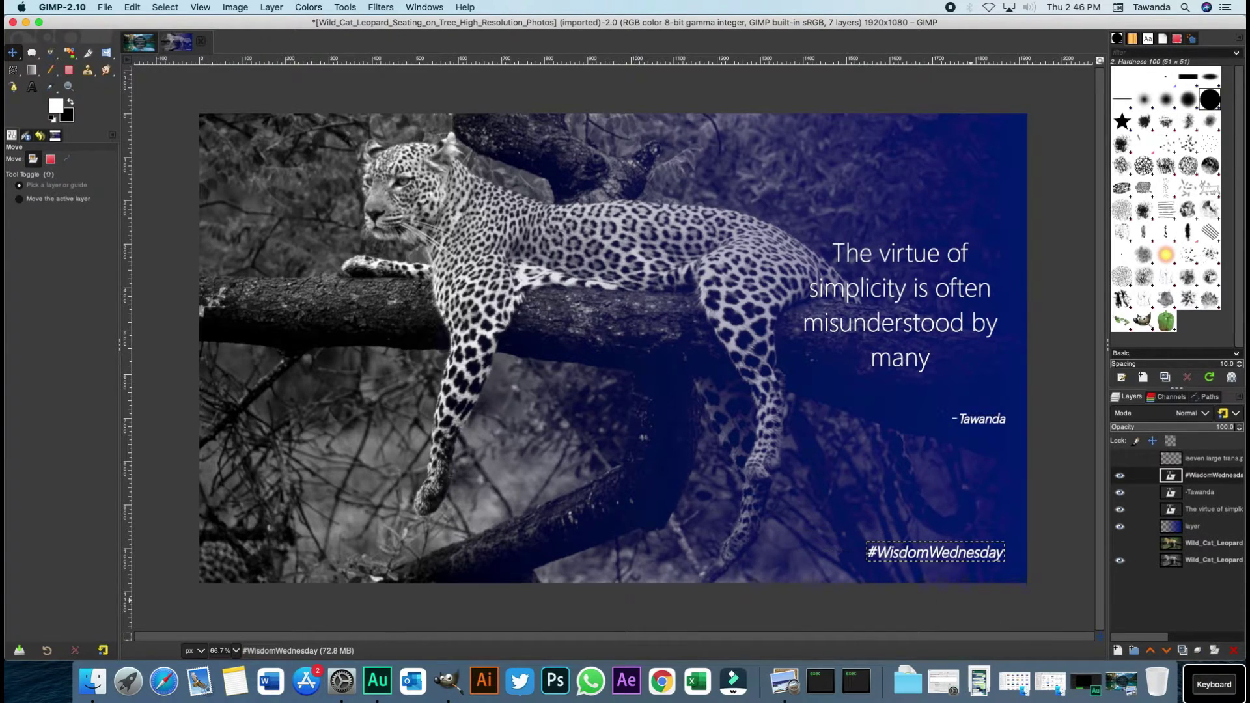
# Show the iSEVEN Consultants logo layer and desaturate the #WisdomWednesday text
pyautogui.click(1120, 458)
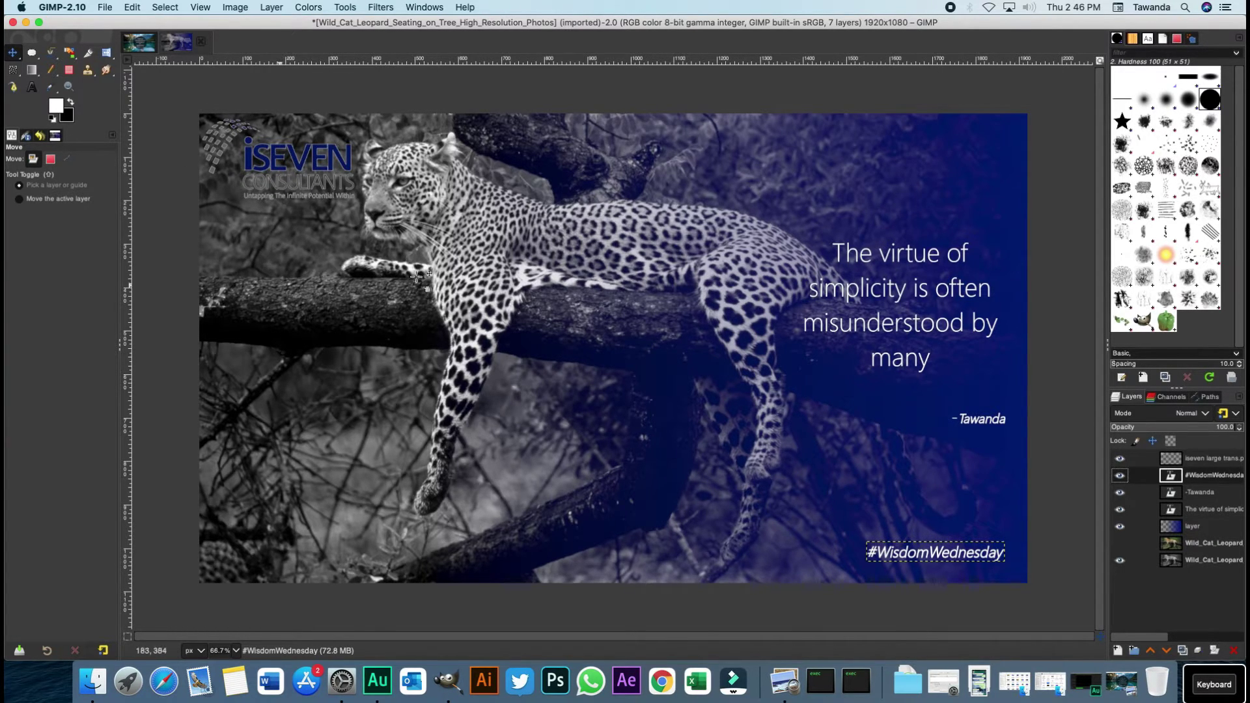
pyautogui.click(306, 7)
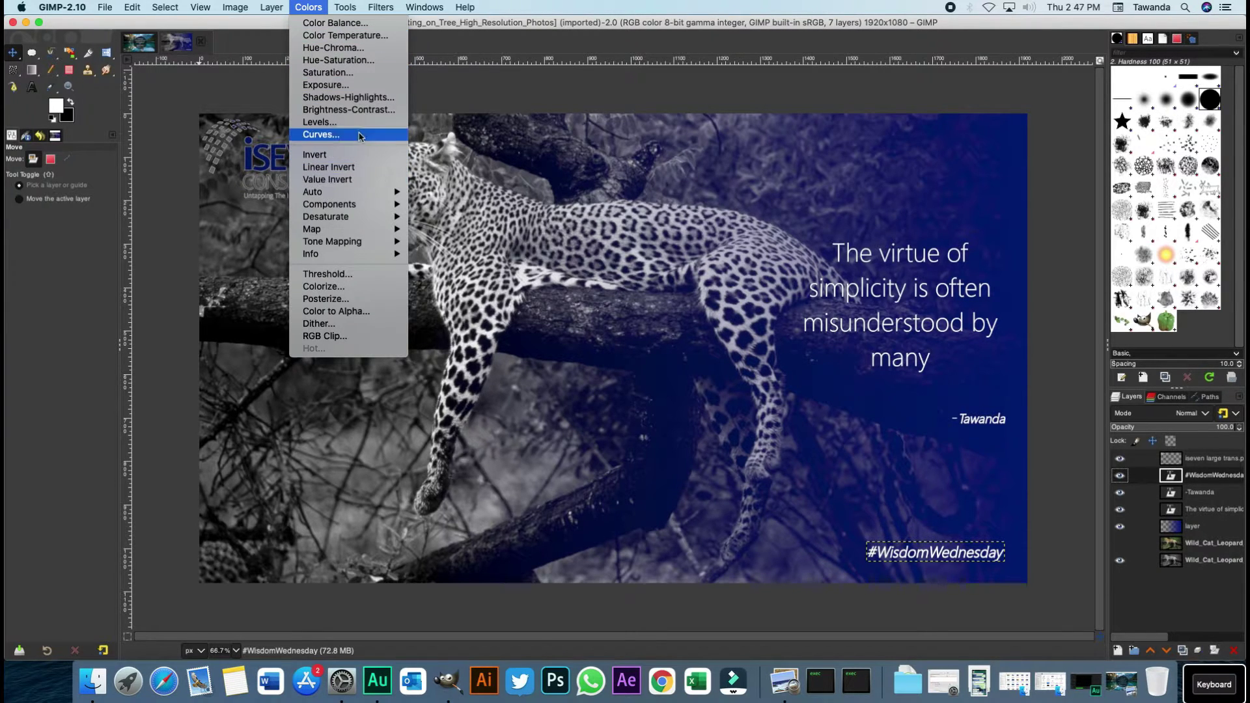
pyautogui.moveTo(384, 217)
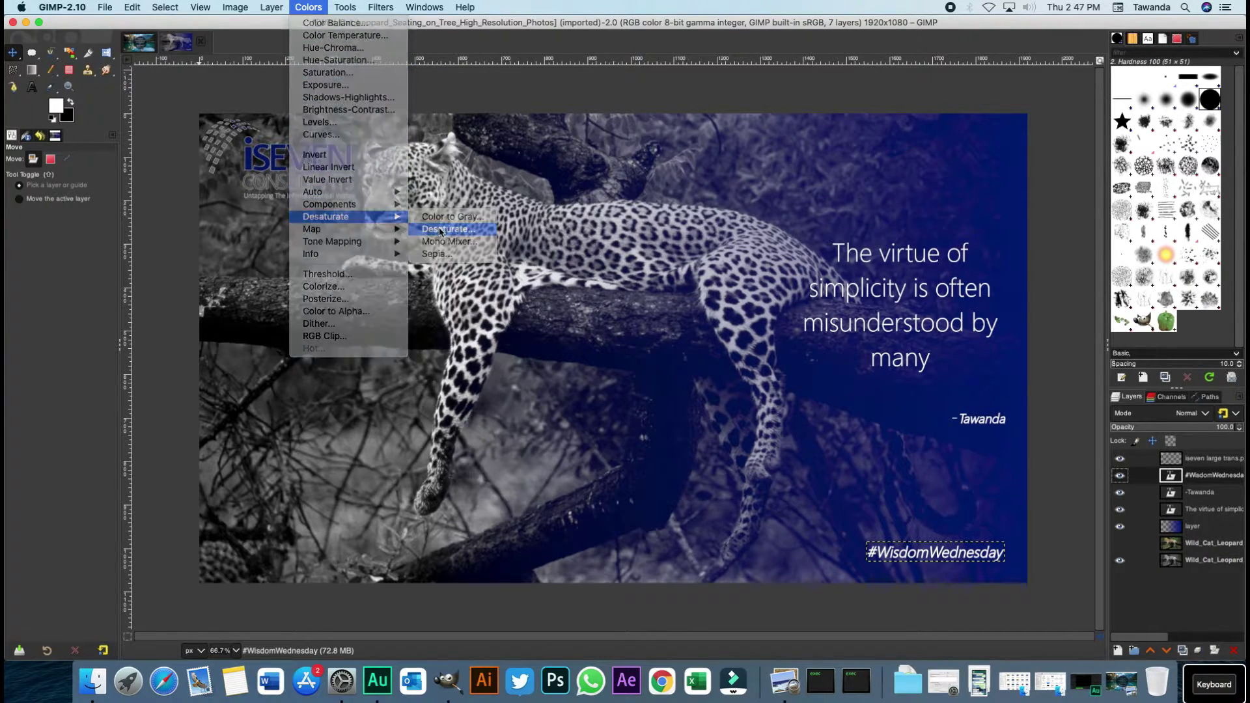
pyautogui.click(440, 229)
pyautogui.click(213, 136)
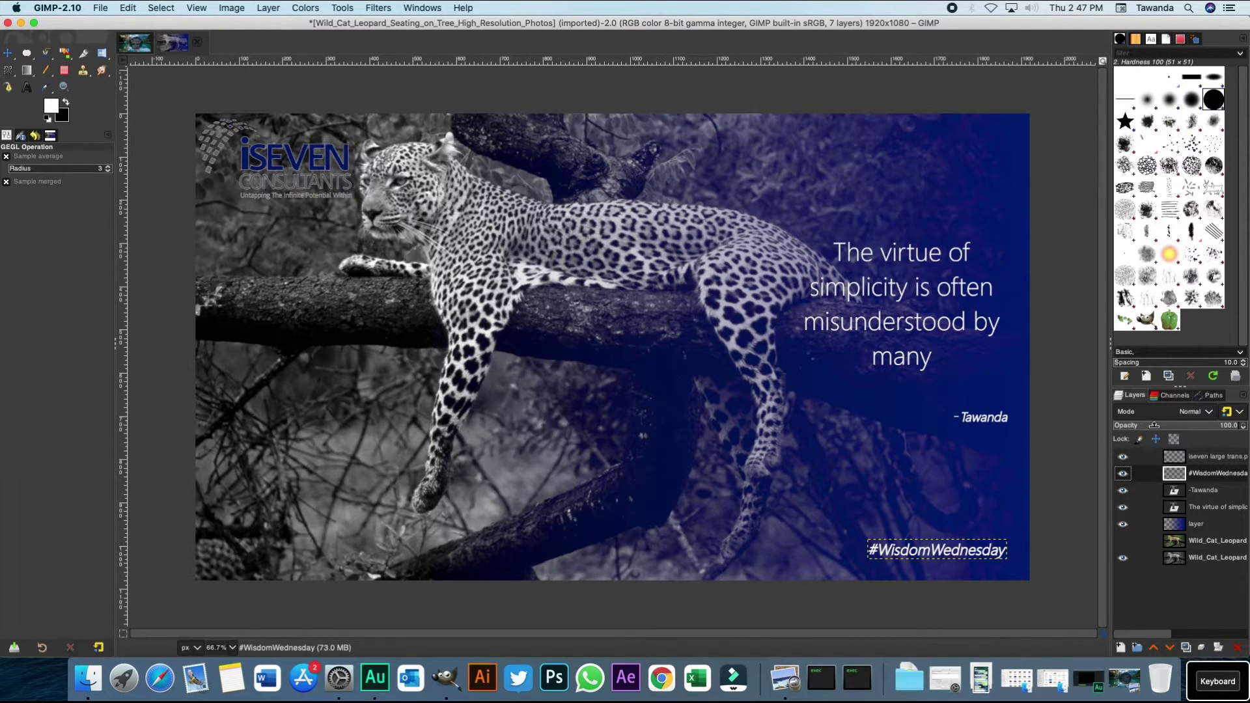
# Desaturate the iSEVEN logo layer to grey
pyautogui.click(1173, 459)
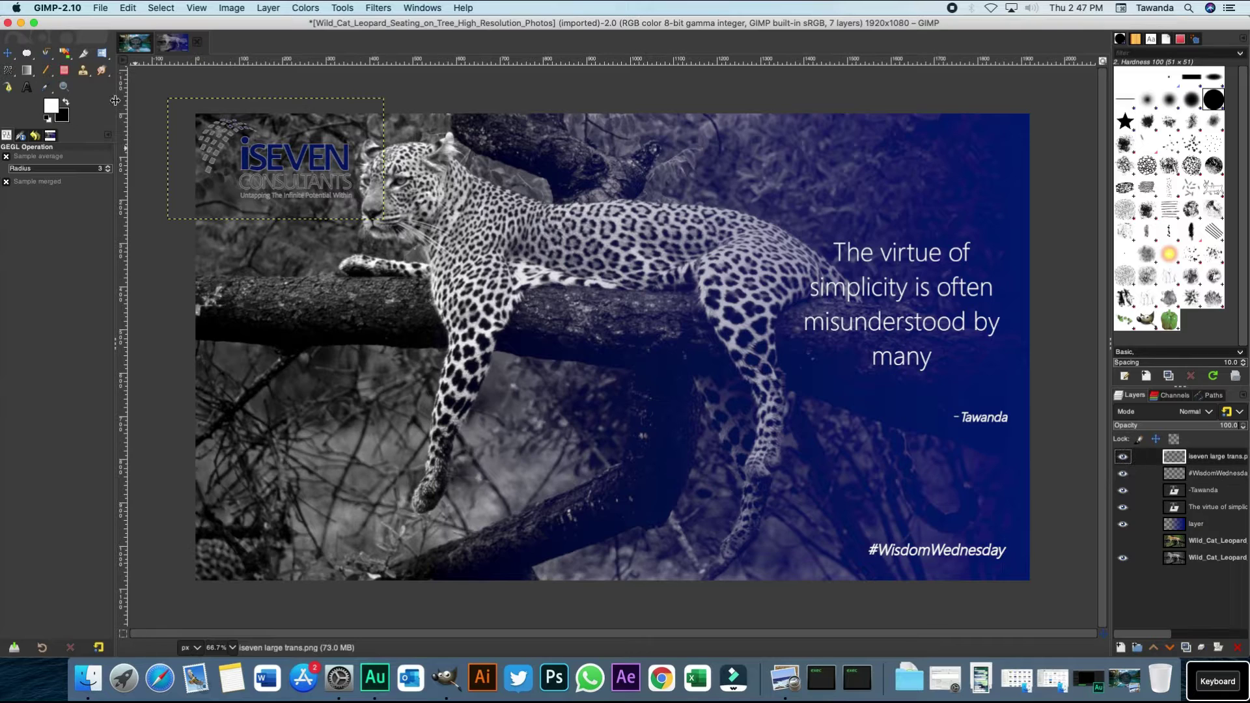
pyautogui.click(304, 7)
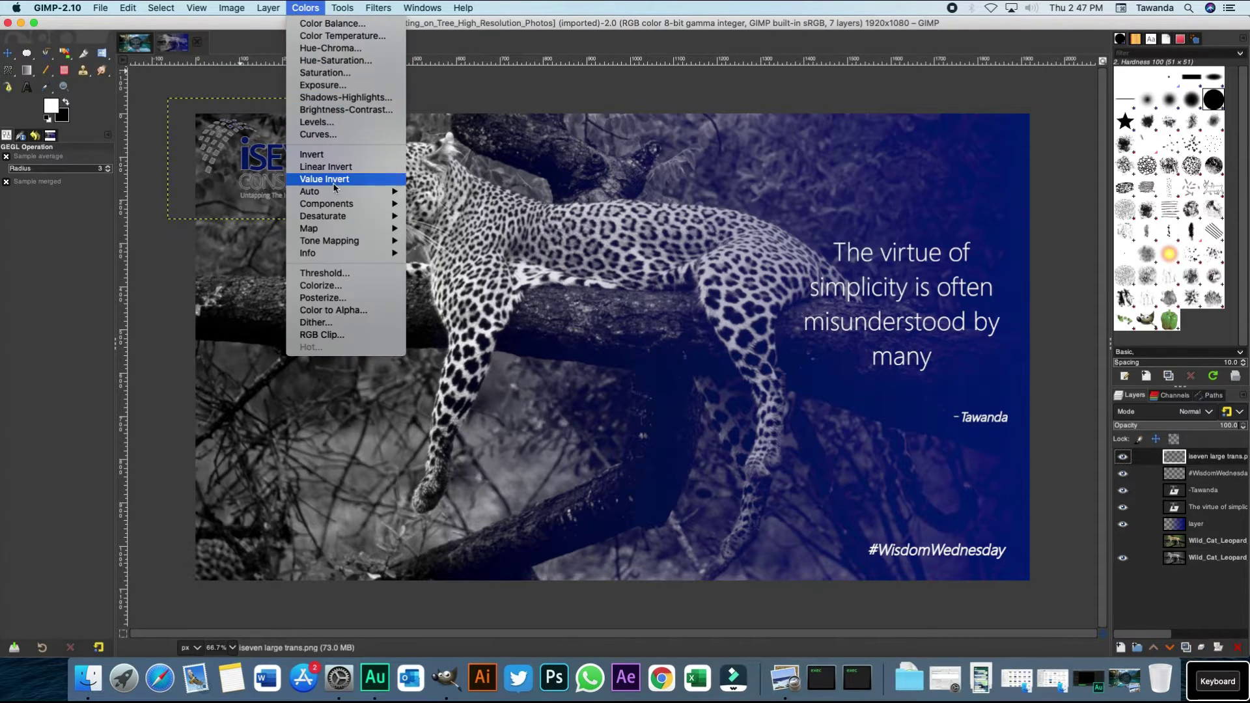
pyautogui.moveTo(349, 217)
pyautogui.click(447, 228)
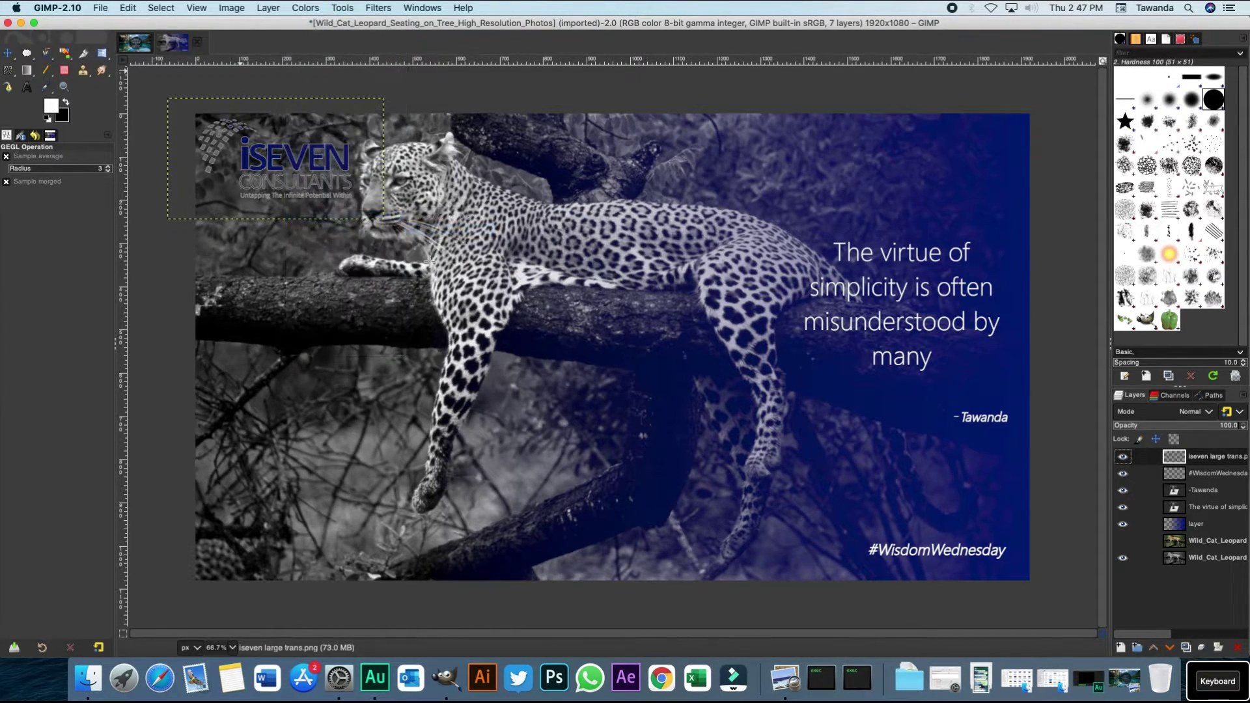
pyautogui.click(210, 135)
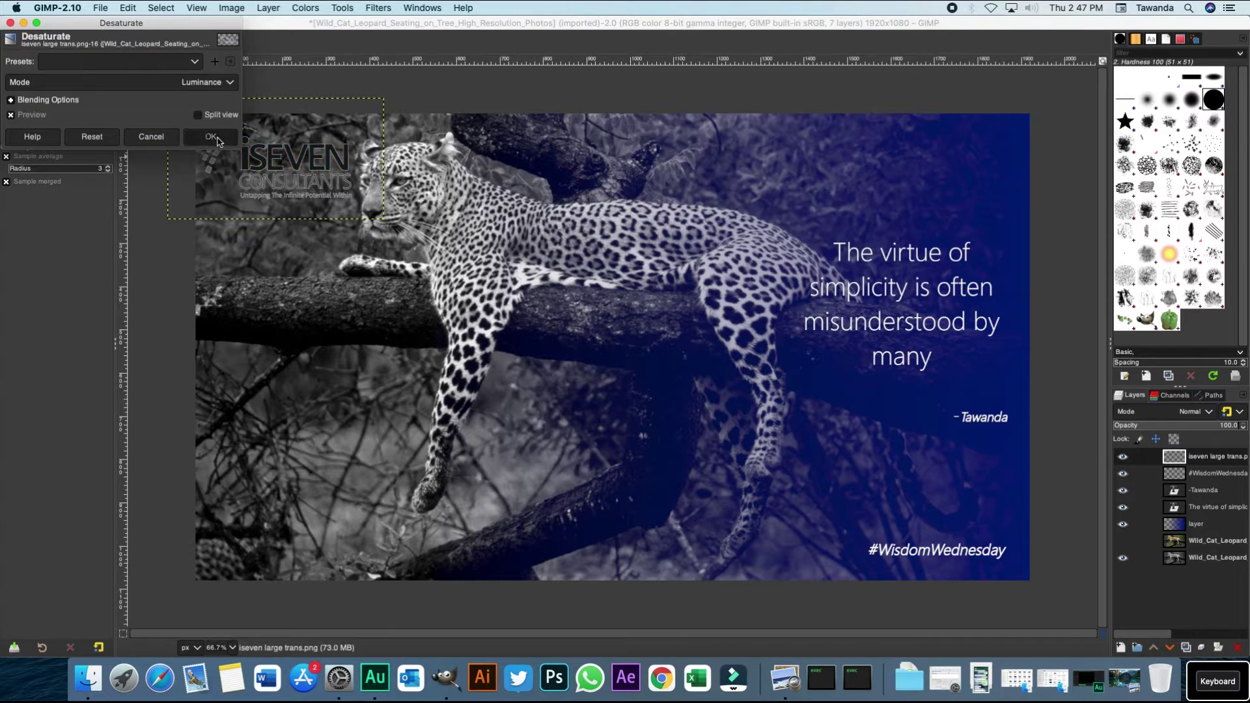
# Set the logo's Levels black input to 182, then invert it to white
pyautogui.click(306, 7)
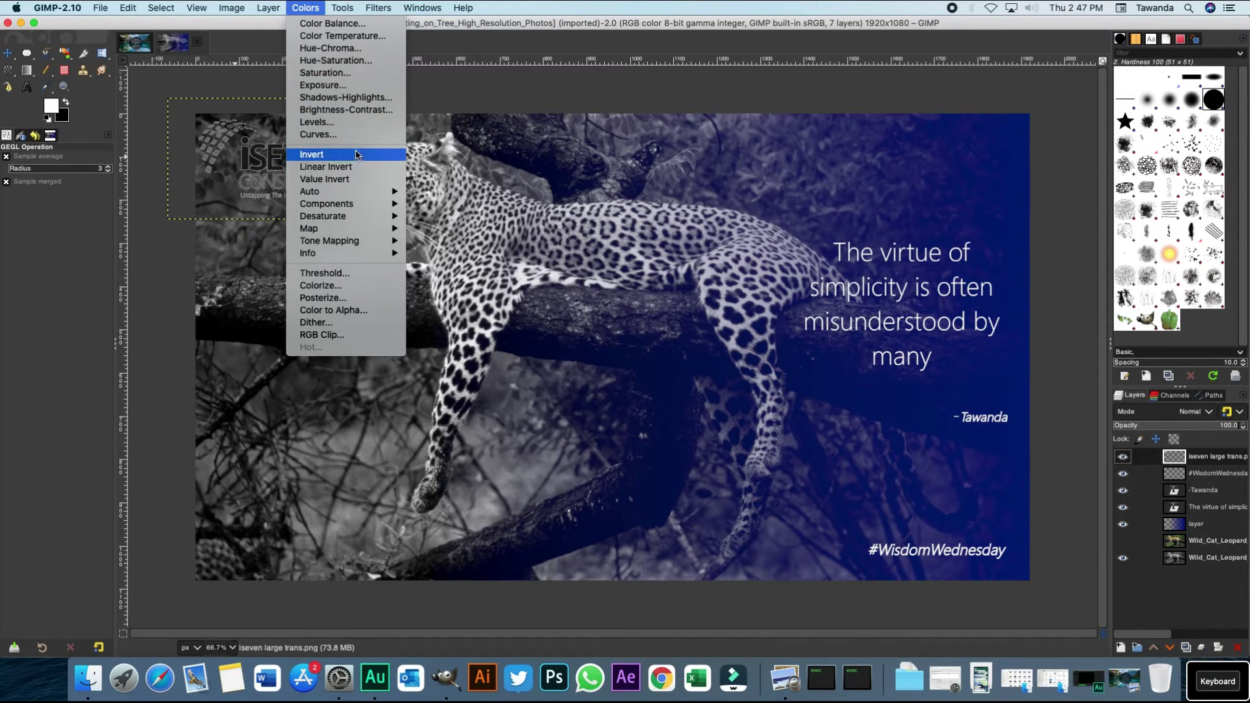
pyautogui.press('Escape')
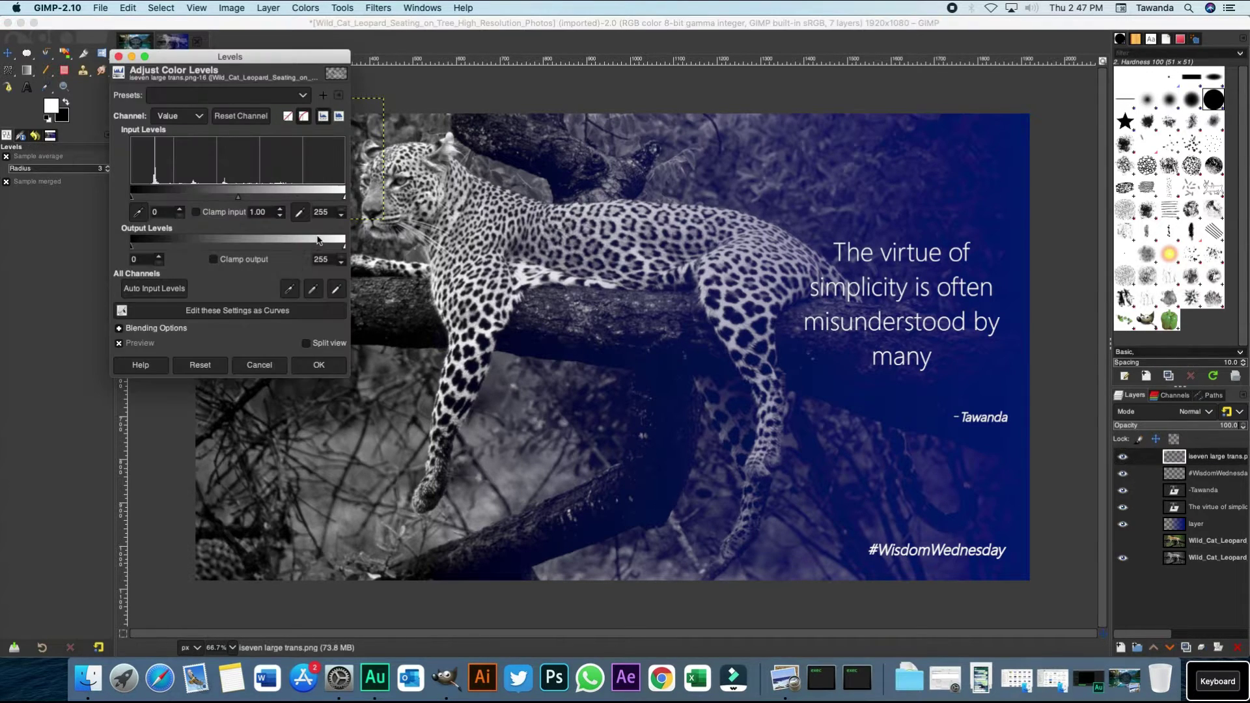
pyautogui.moveTo(176, 200); pyautogui.dragTo(283, 201)
pyautogui.moveTo(266, 63); pyautogui.dragTo(603, 104)
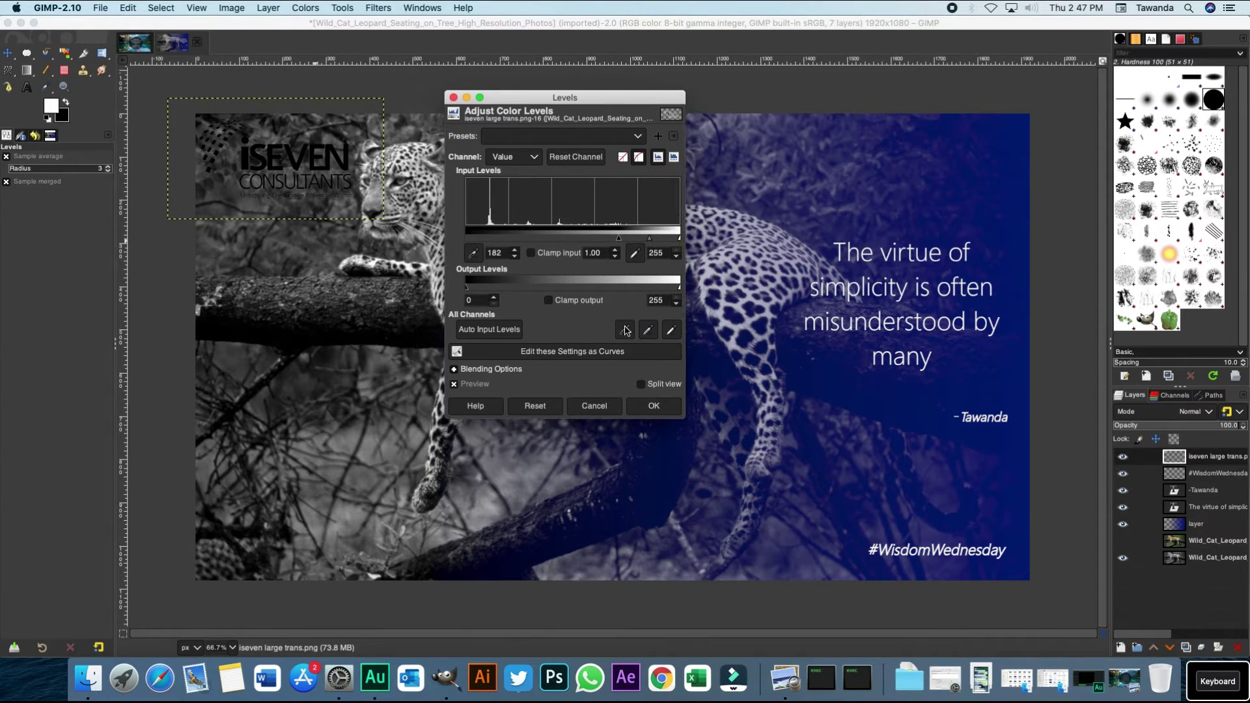
pyautogui.click(654, 405)
pyautogui.click(314, 9)
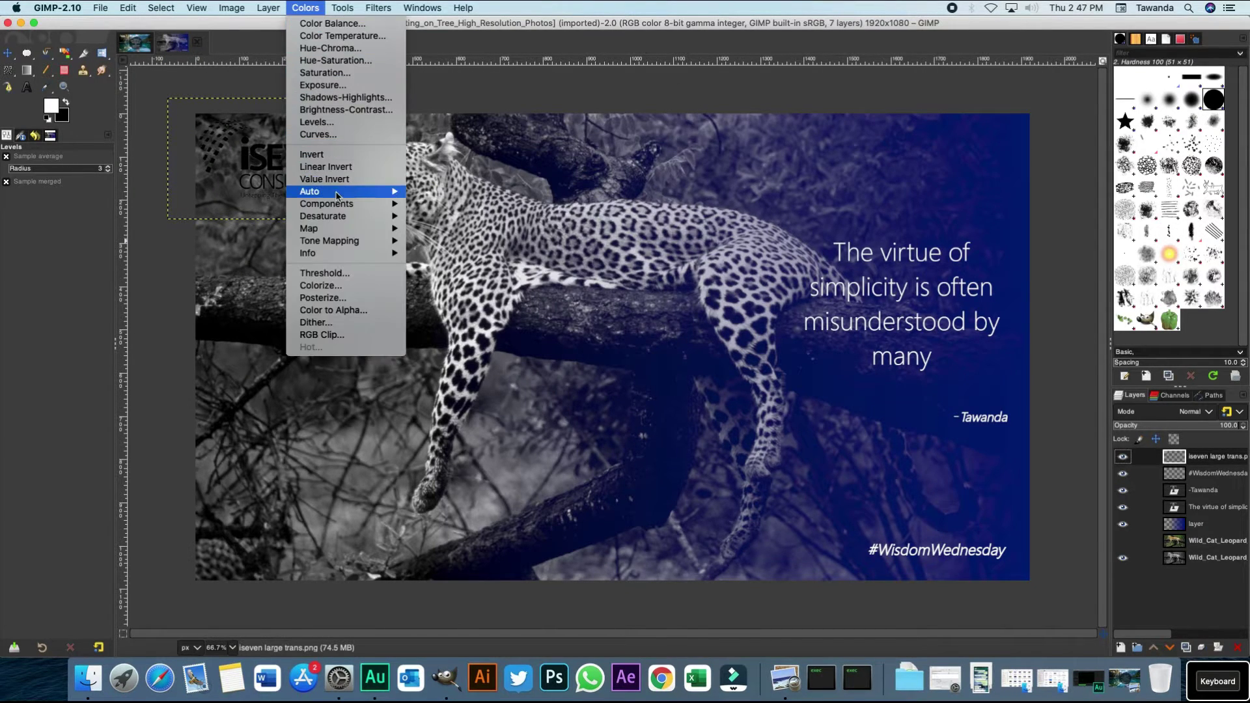
pyautogui.click(332, 155)
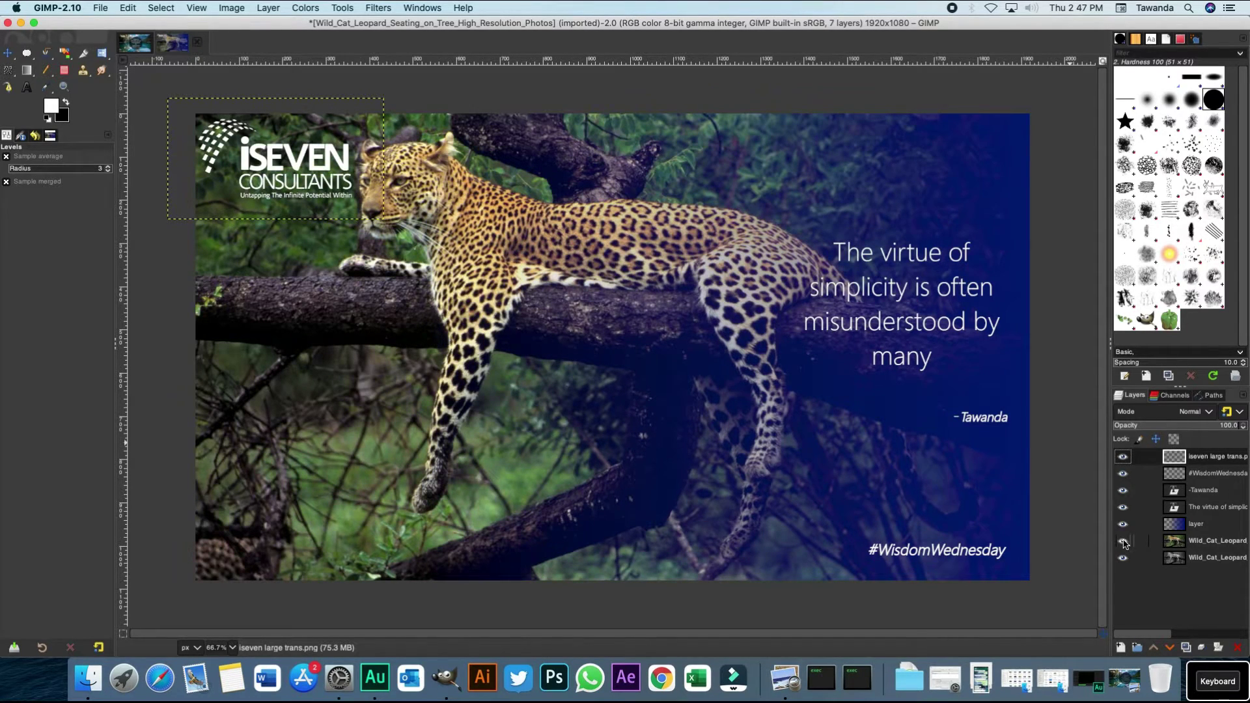
# Make the colour leopard photo layer visible again
pyautogui.click(1124, 542)
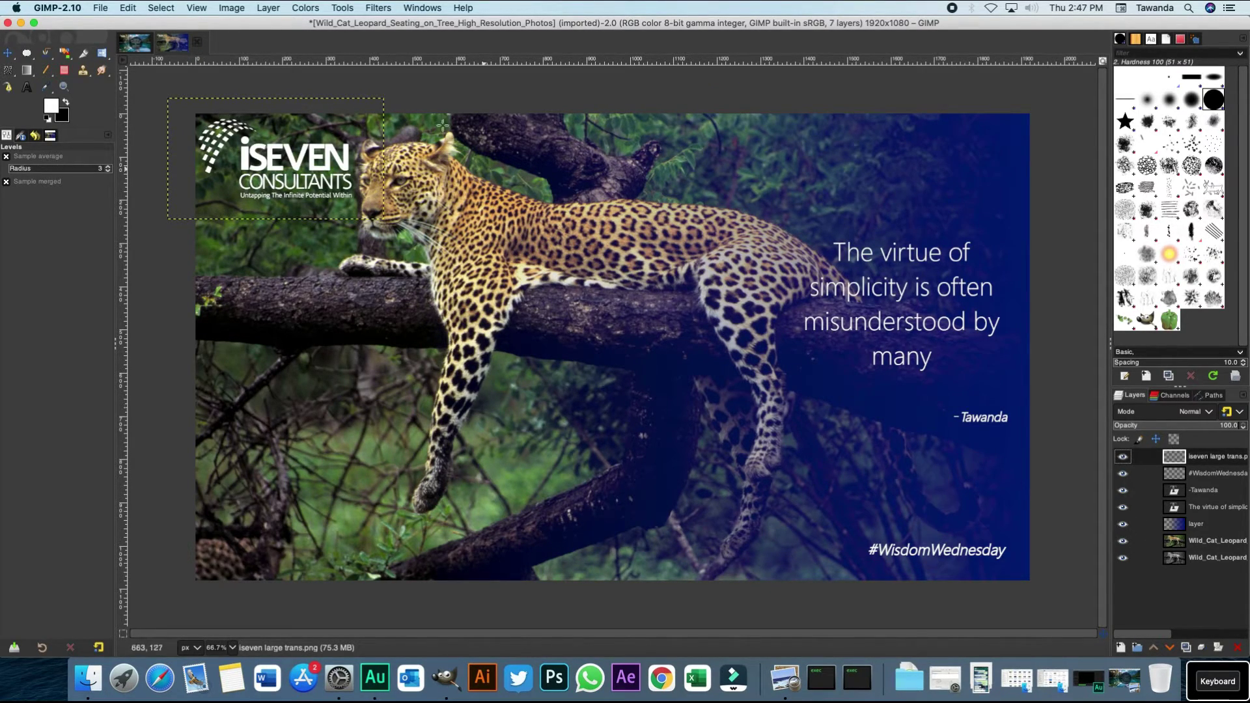
pyautogui.click(138, 43)
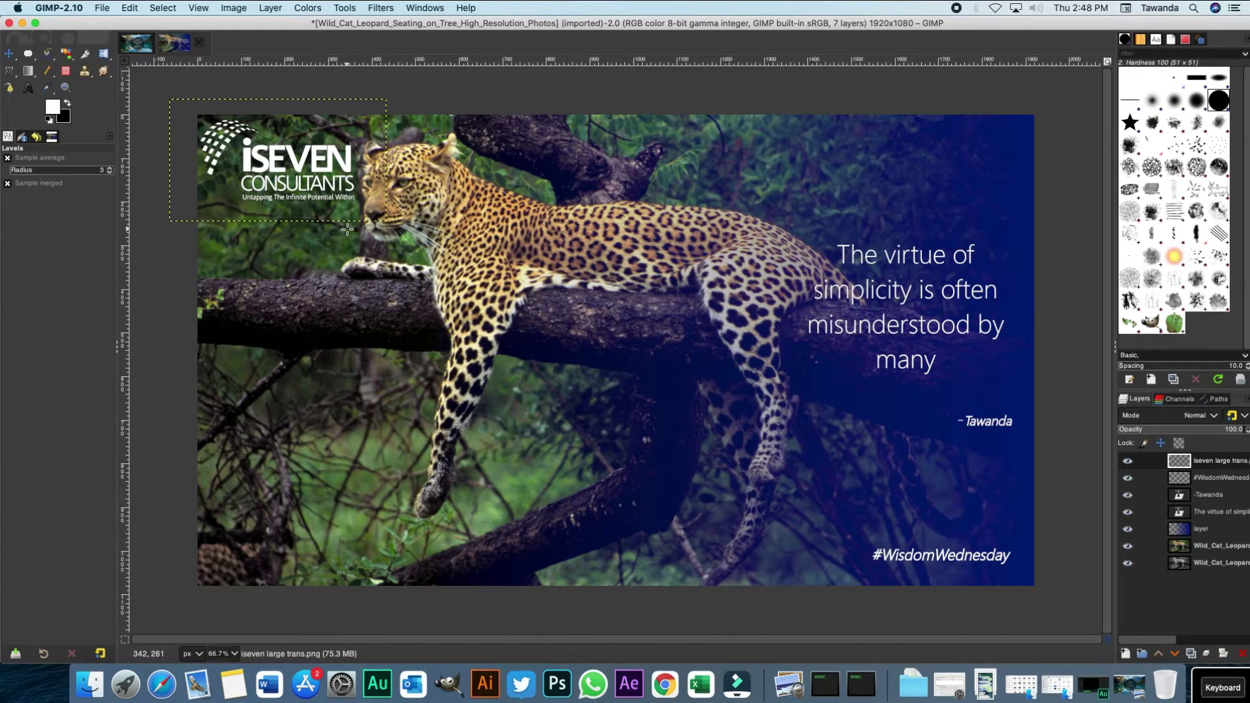
pyautogui.click(101, 8)
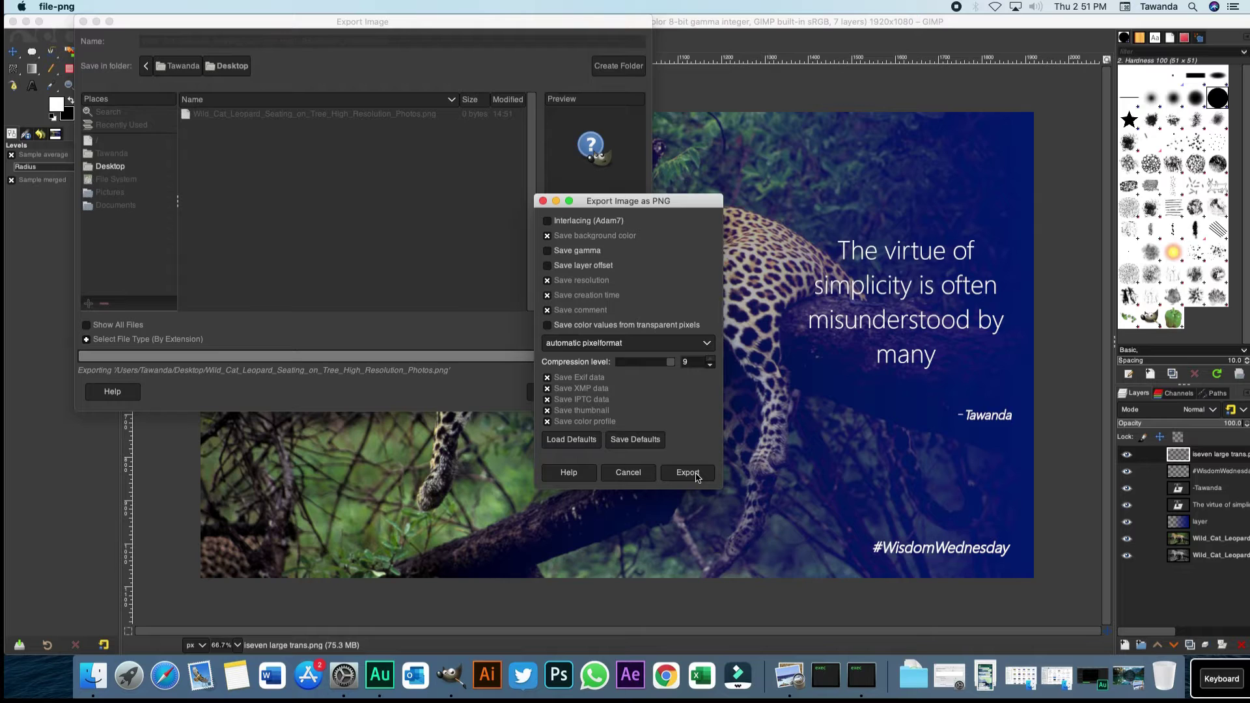
# Export the leopard post and boat-4899802_1920.png to the Desktop, then minimise GIMP
pyautogui.click(696, 476)
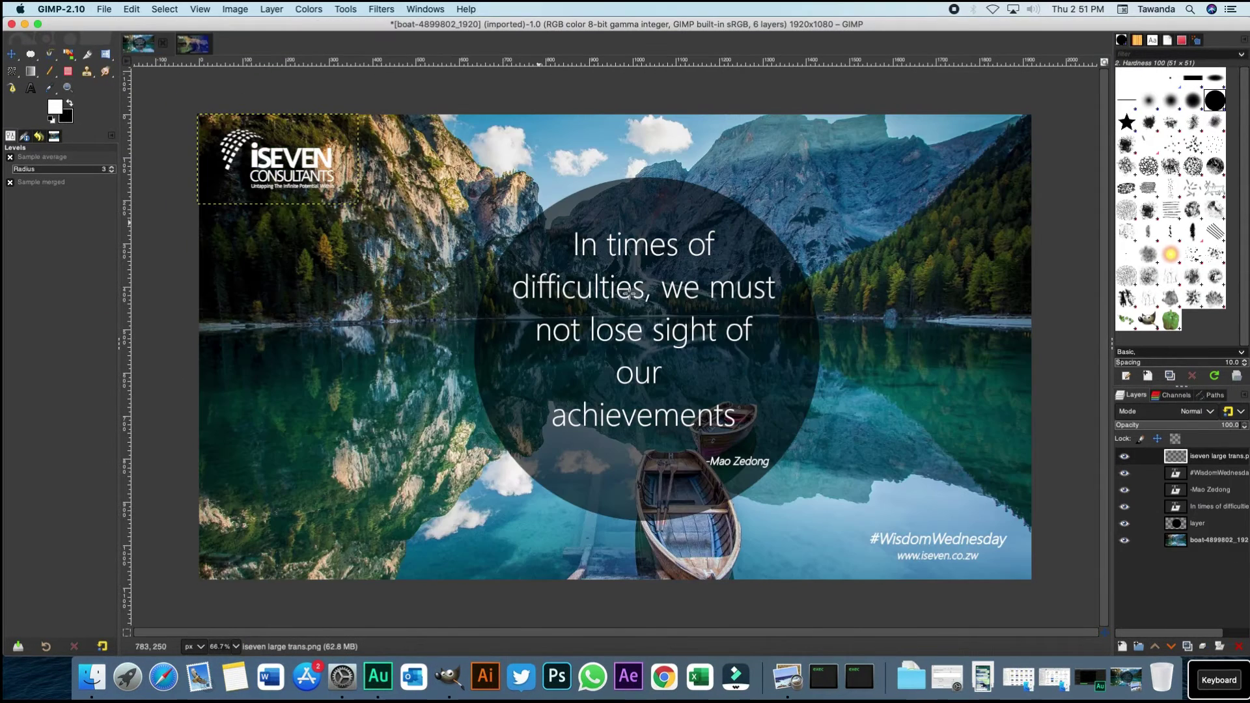
pyautogui.press('shift+super+e')
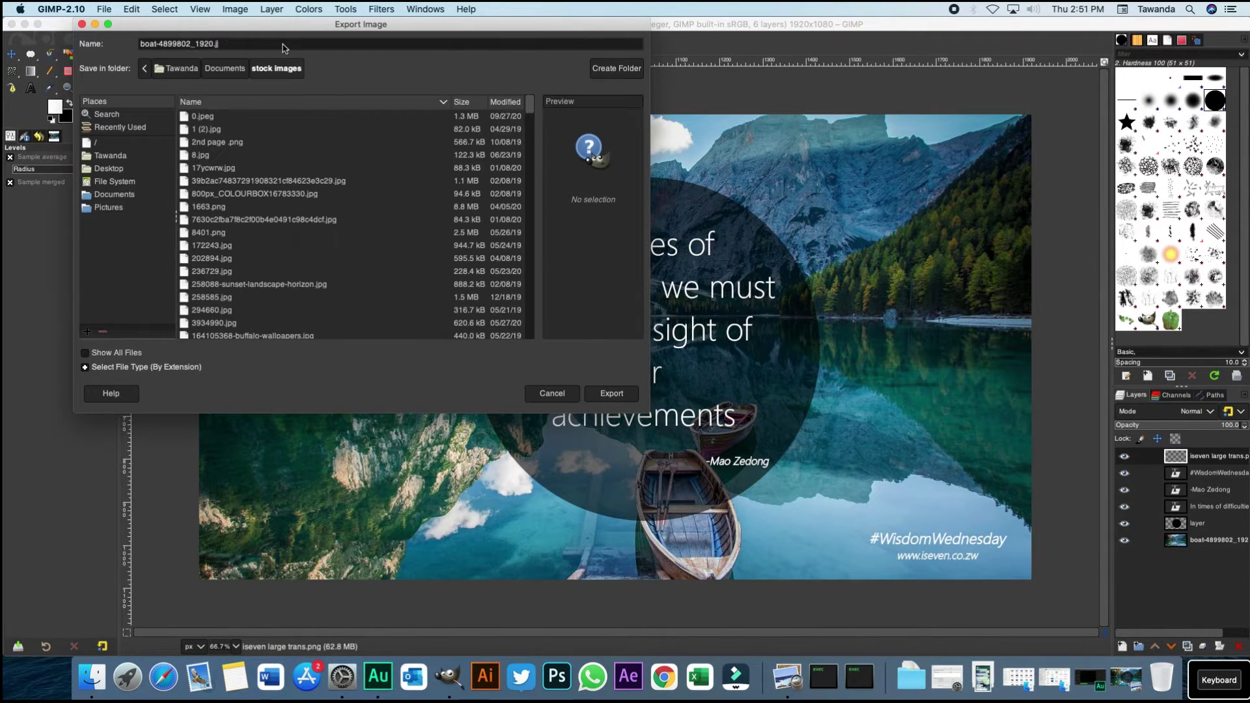
pyautogui.click(114, 168)
pyautogui.click(602, 398)
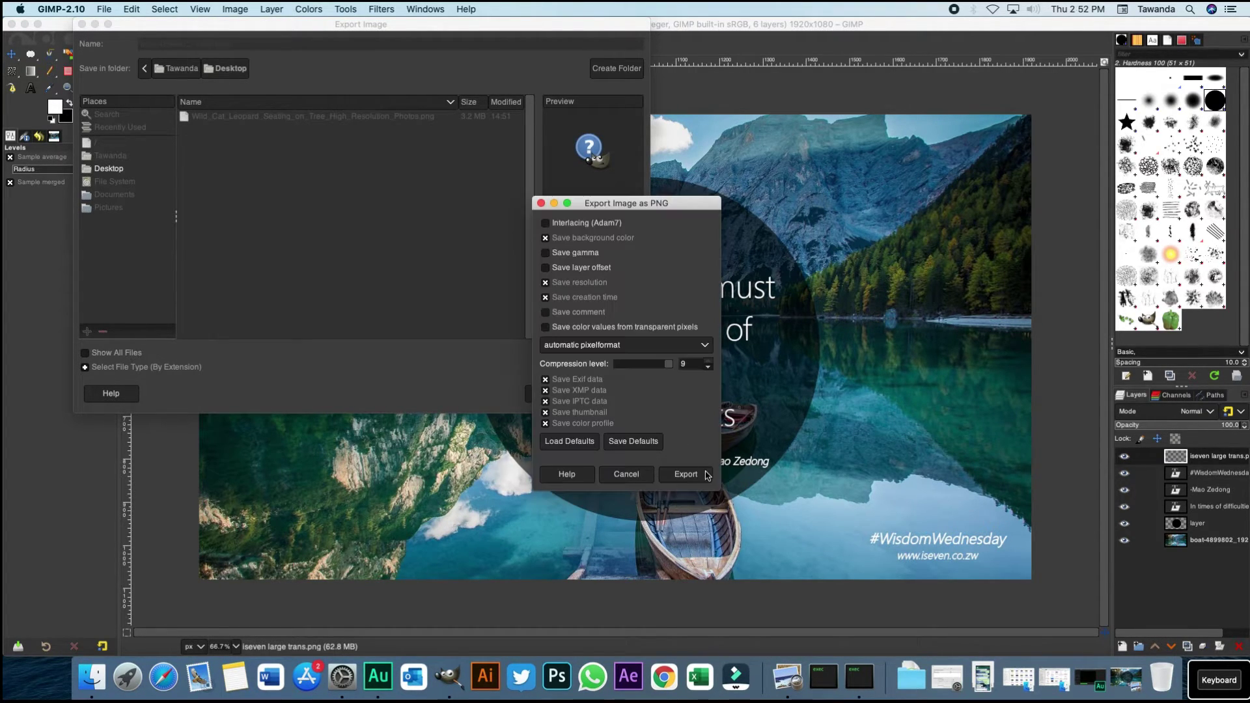
pyautogui.click(696, 477)
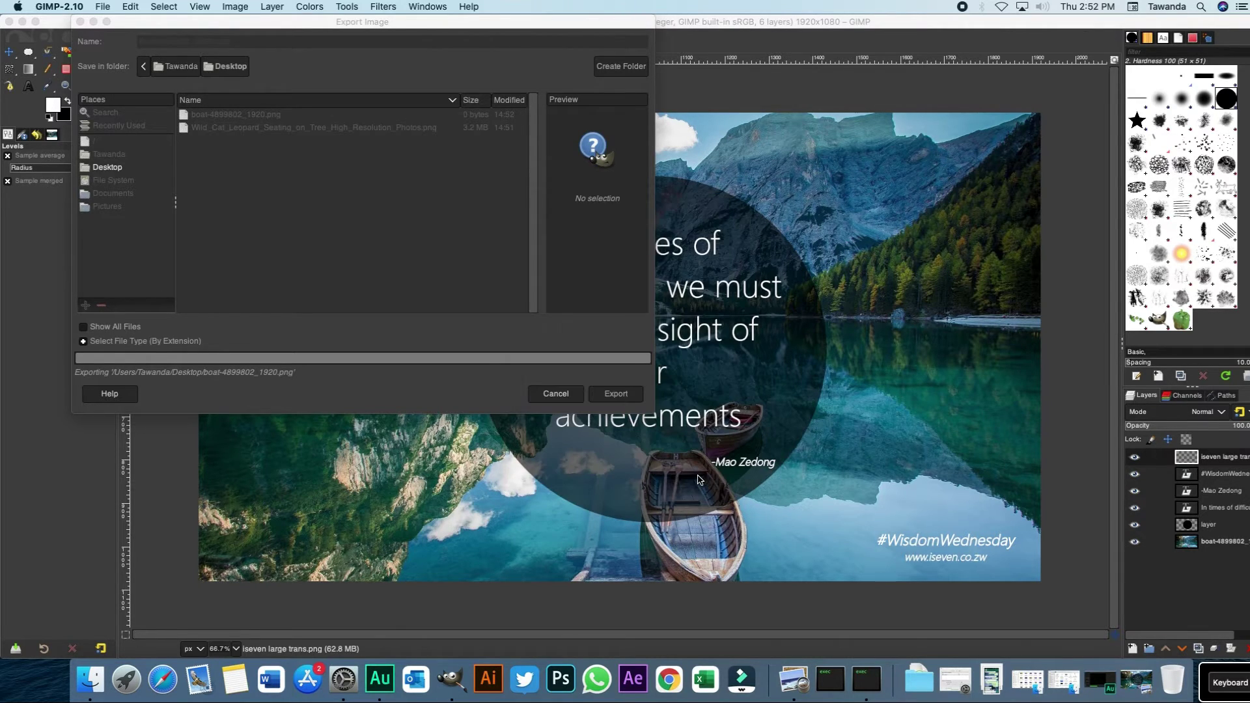
pyautogui.click(22, 21)
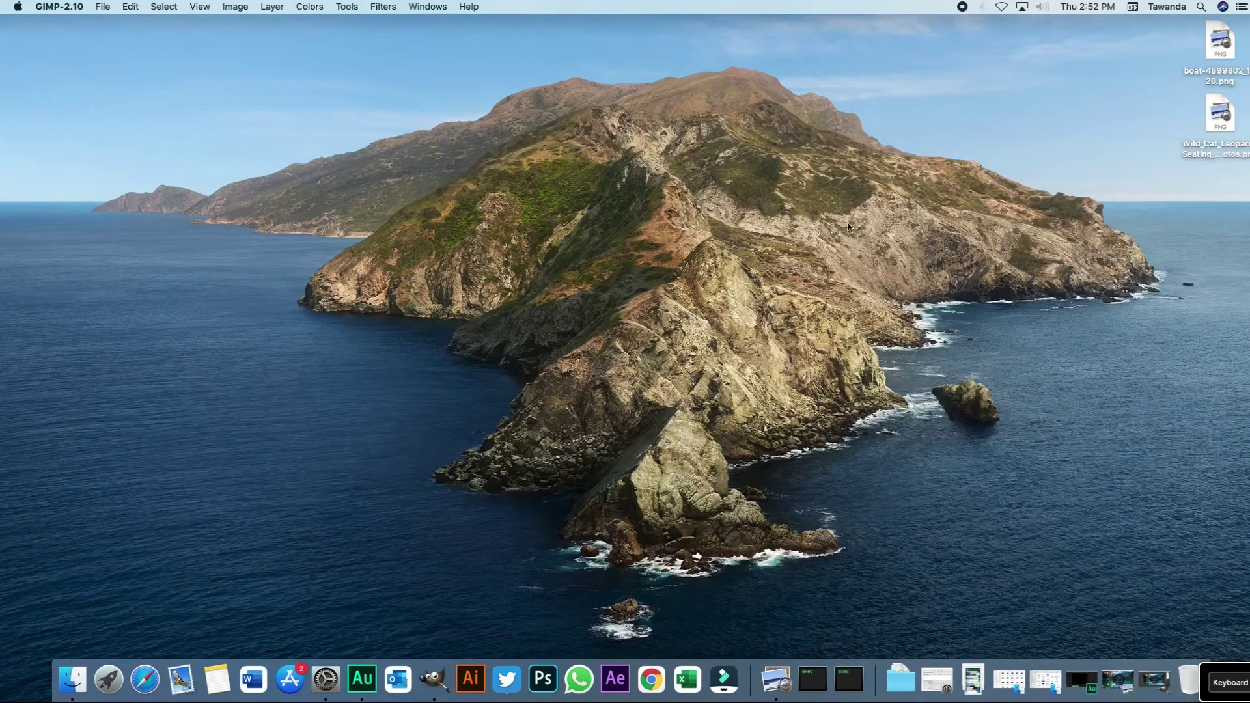
# Select both exported PNGs on the desktop and open them in Preview
pyautogui.moveTo(1241, 211); pyautogui.dragTo(1223, 50)
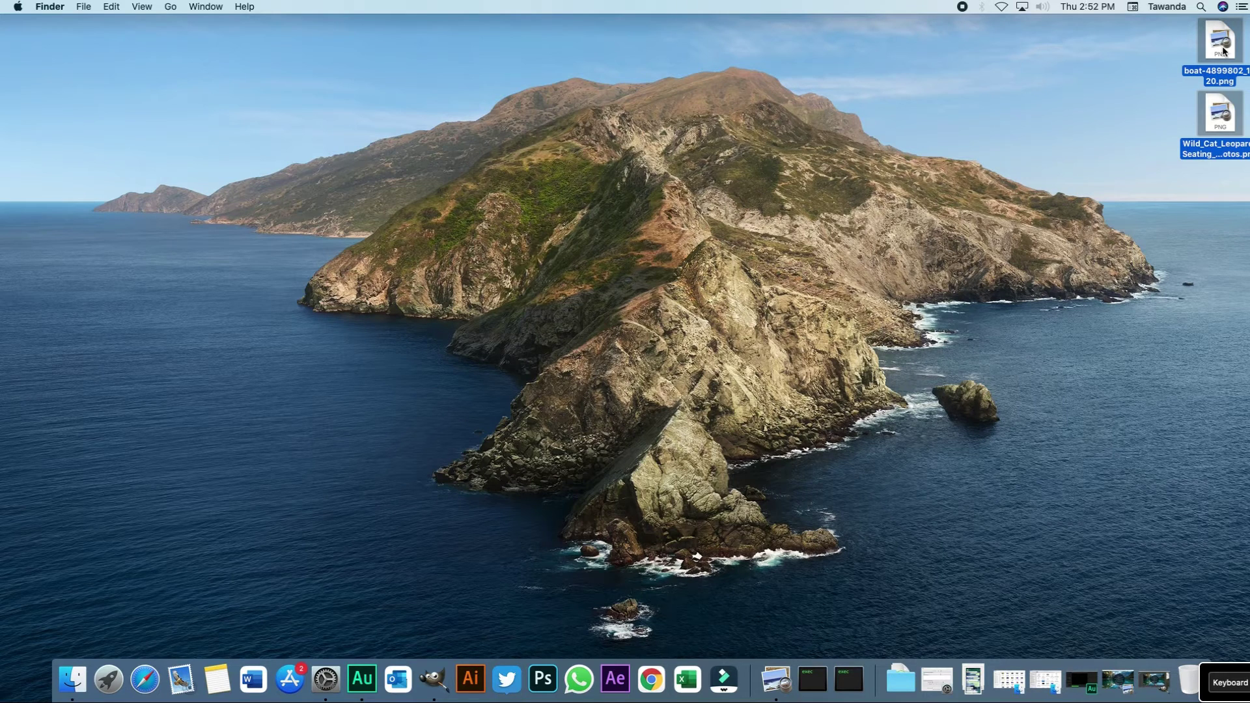
pyautogui.rightClick(1223, 51)
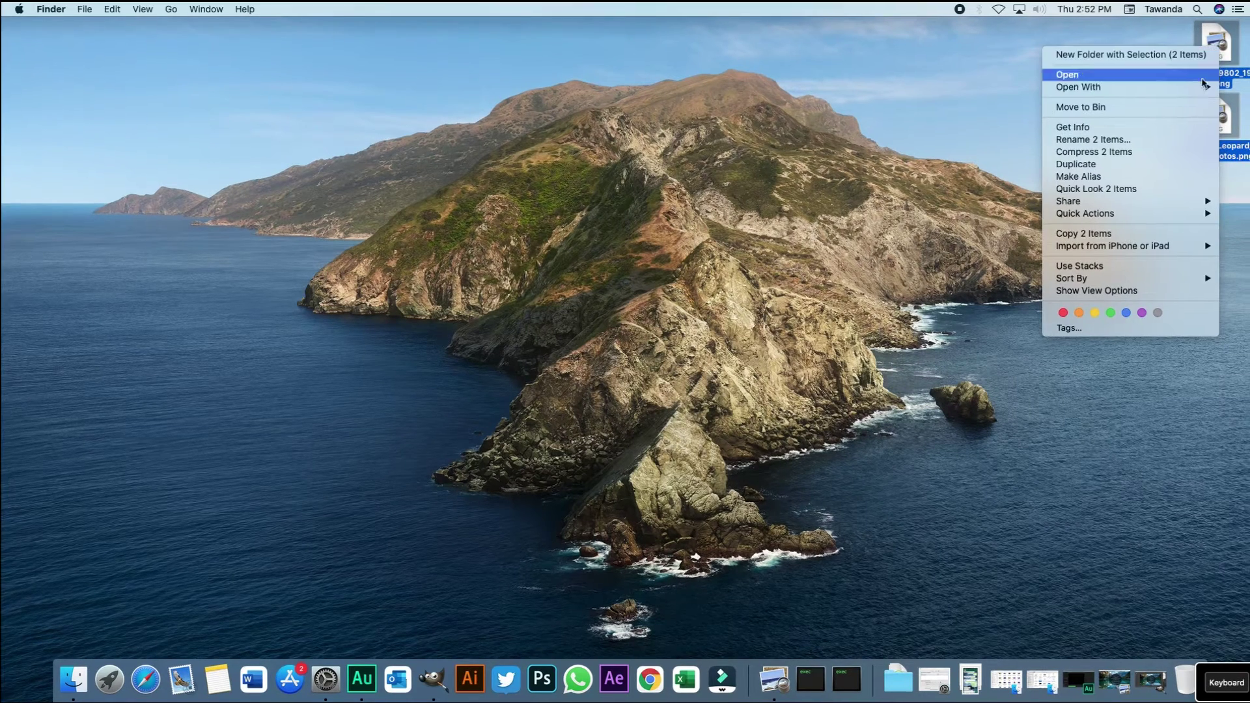
pyautogui.click(1133, 72)
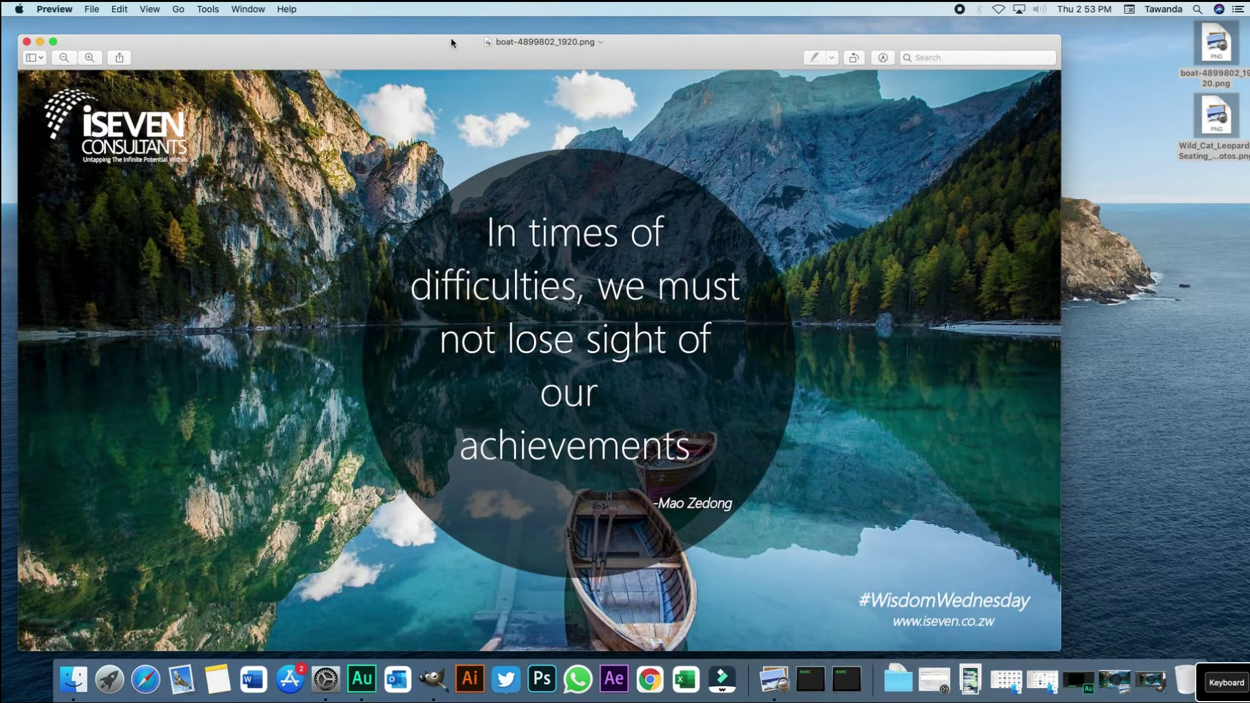
pyautogui.doubleClick(451, 37)
# Close the boat window, reopen both PNGs together, and show the leopard post full screen
pyautogui.press('cmd+w')
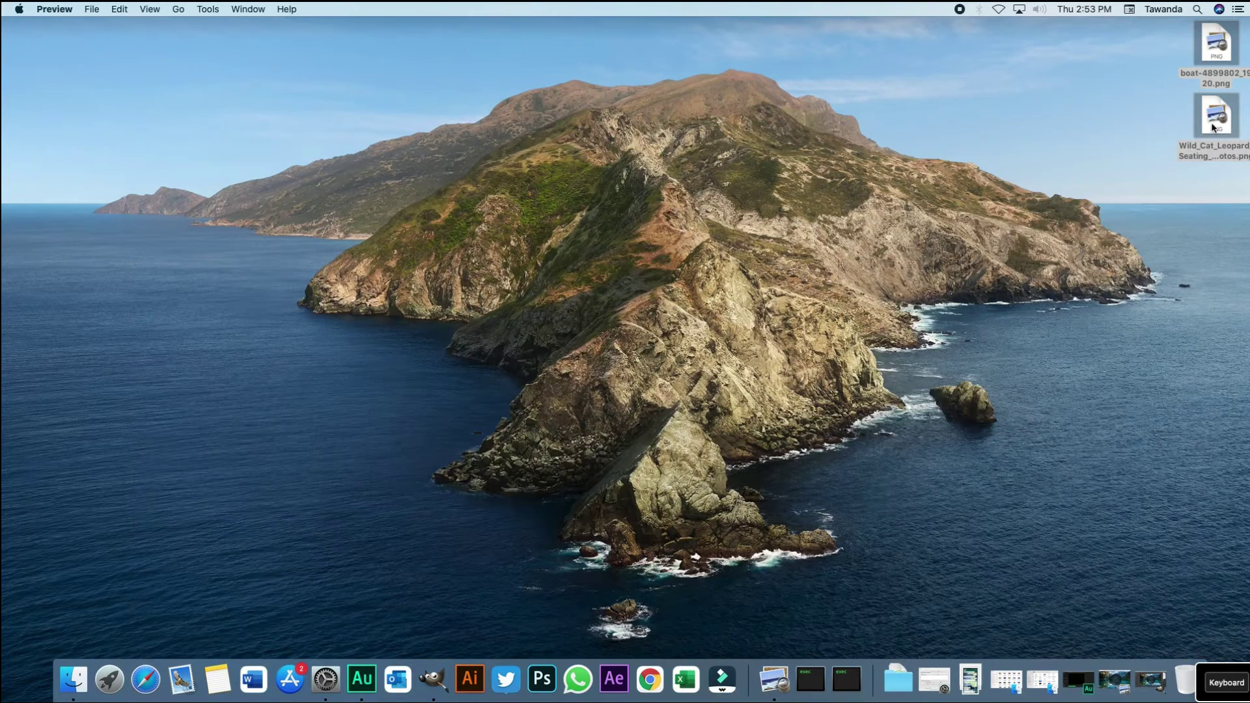
pyautogui.rightClick(1214, 127)
pyautogui.click(1072, 183)
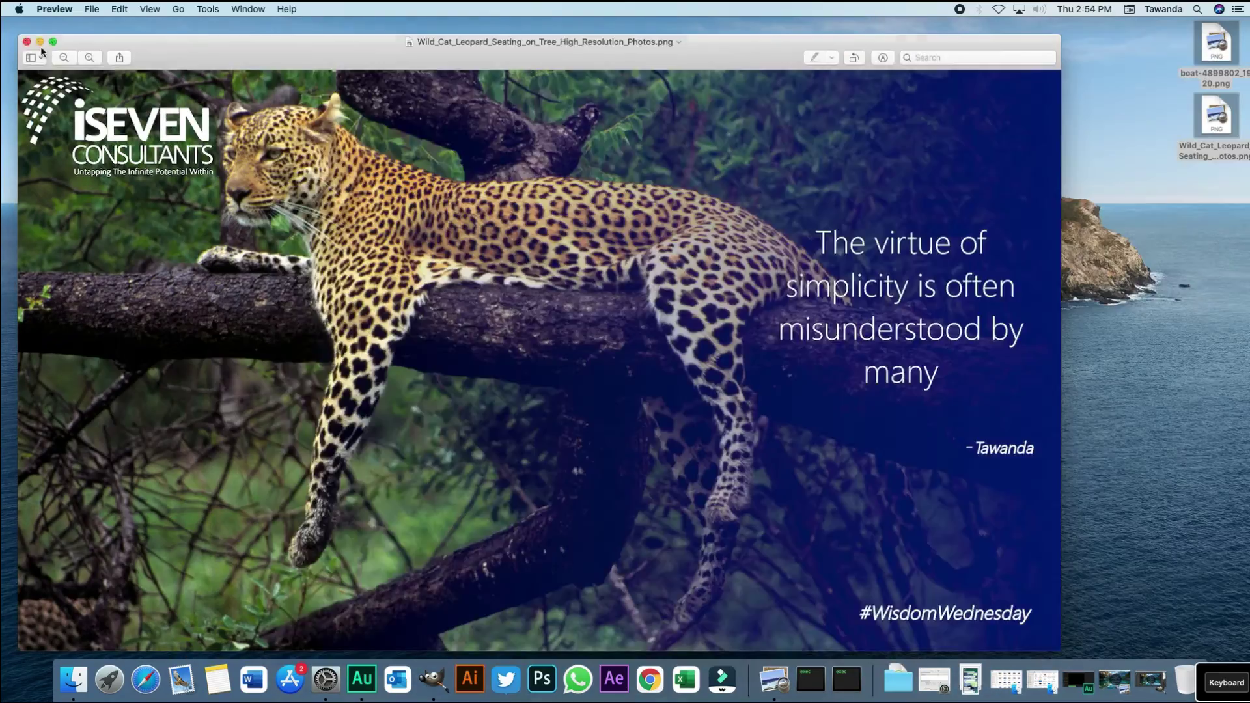
pyautogui.rightClick(1213, 43)
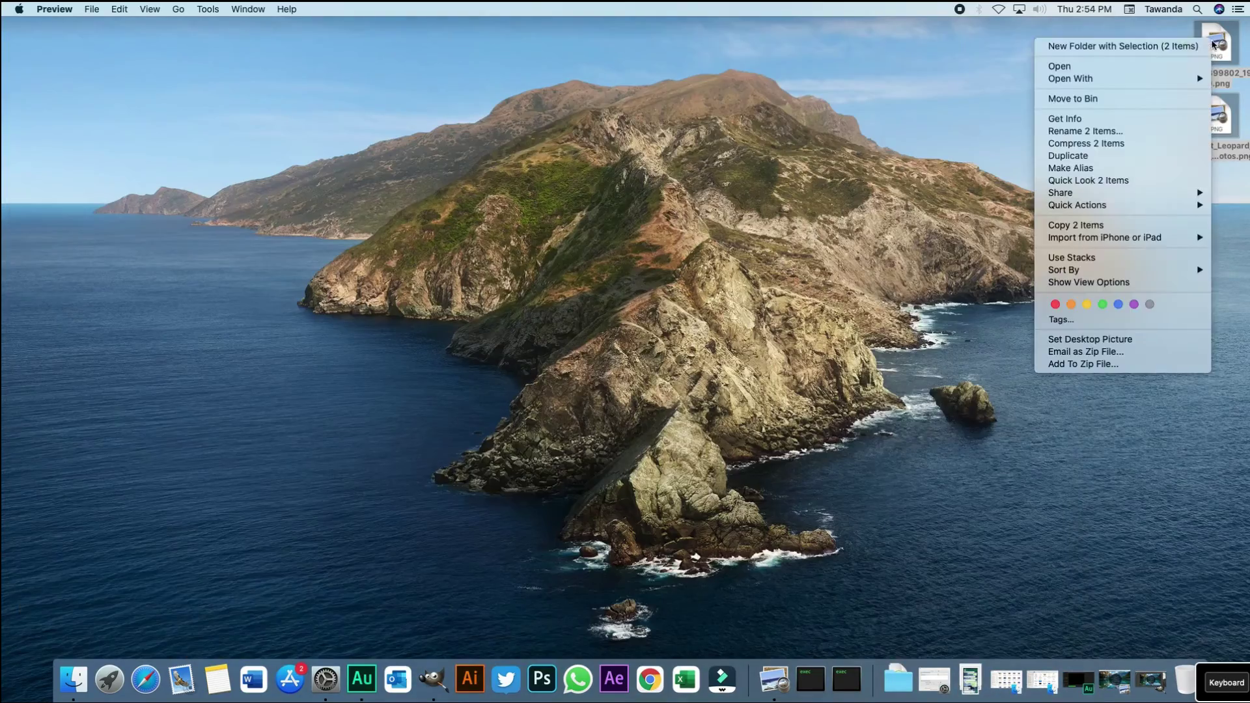
pyautogui.click(910, 208)
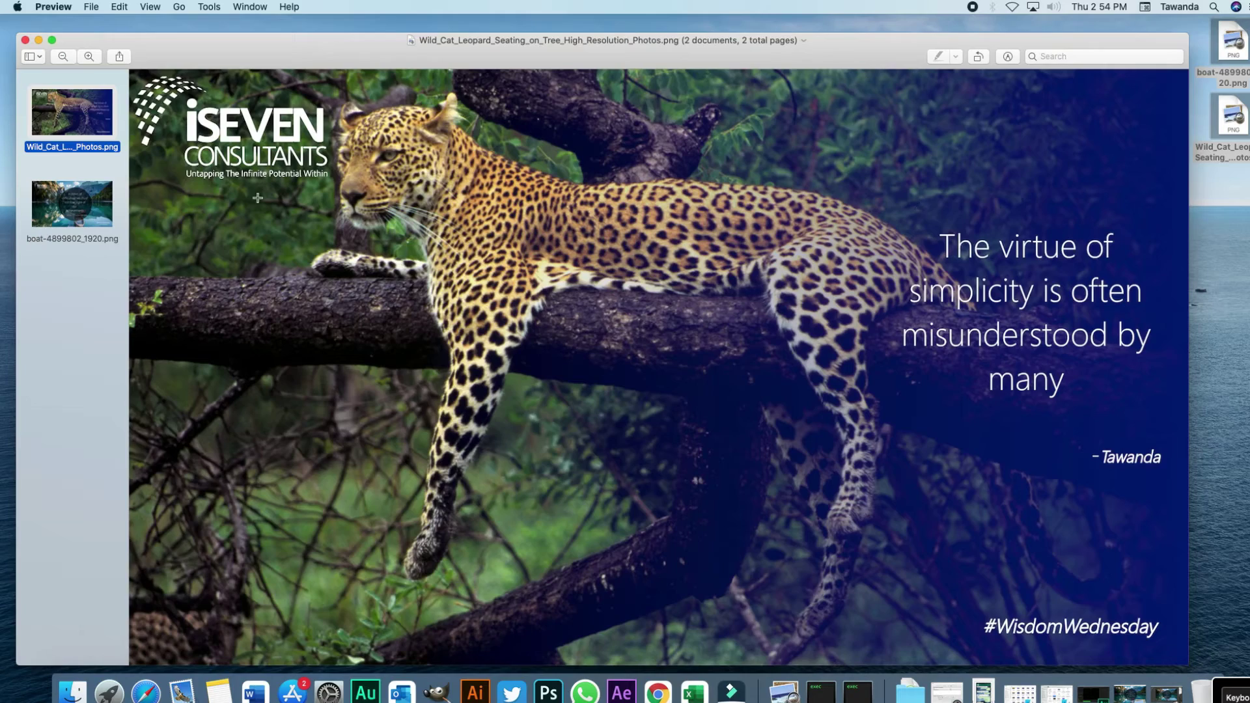
pyautogui.click(53, 41)
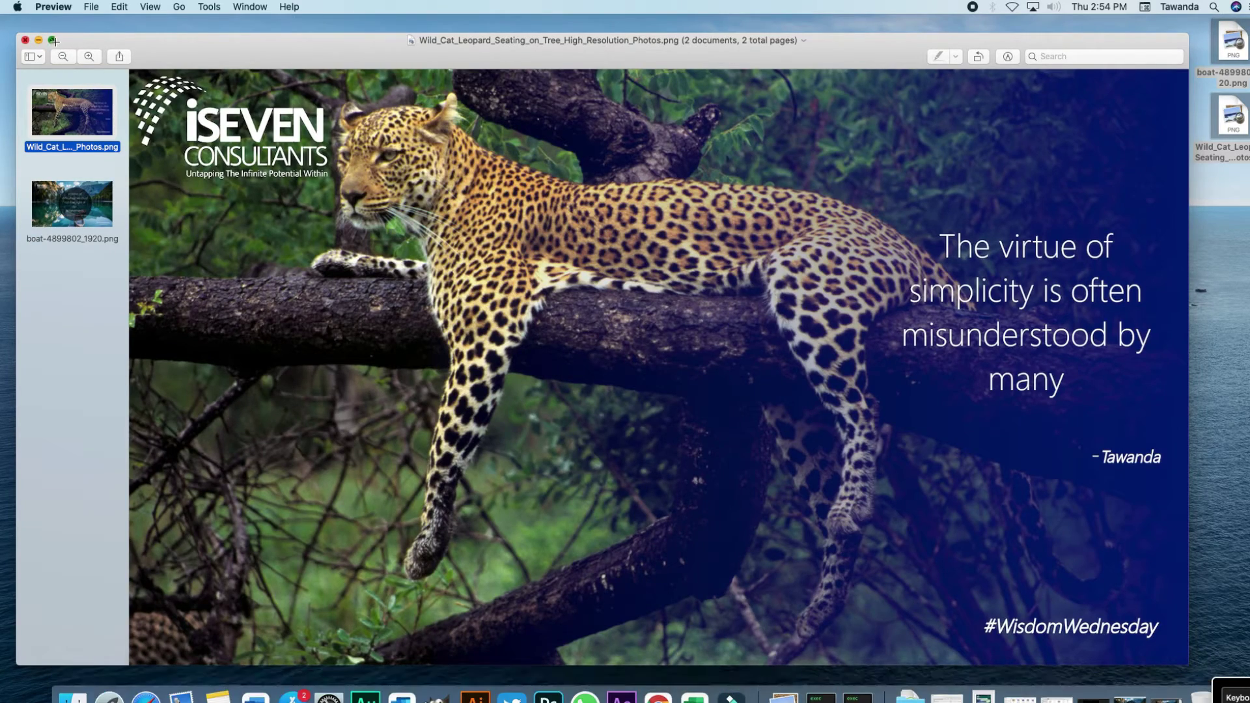